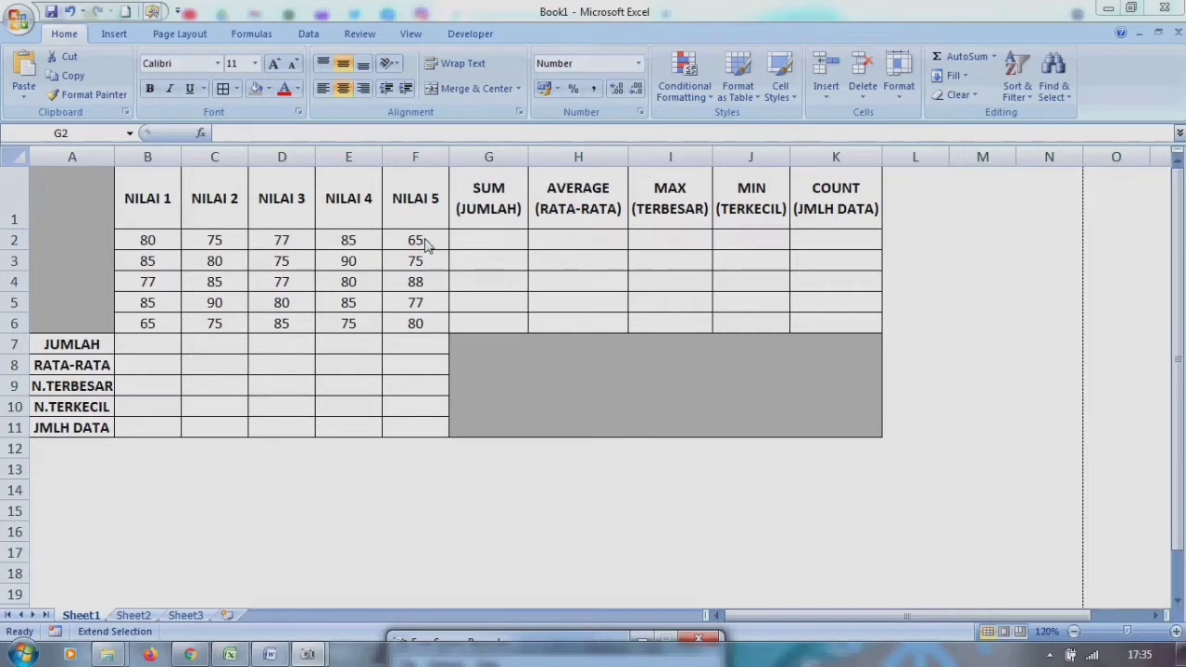
# Enter the formula =SUM(B2:F2) in cell G2 to total the first row's five values.
pyautogui.click(469, 233)
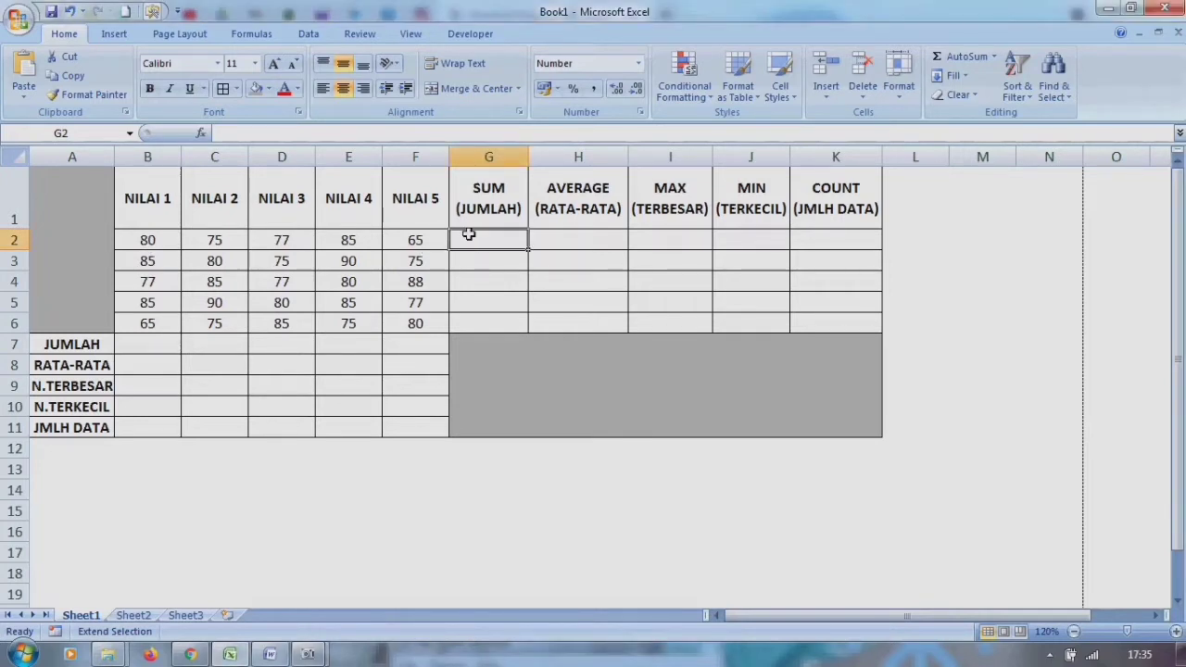
pyautogui.write('=')
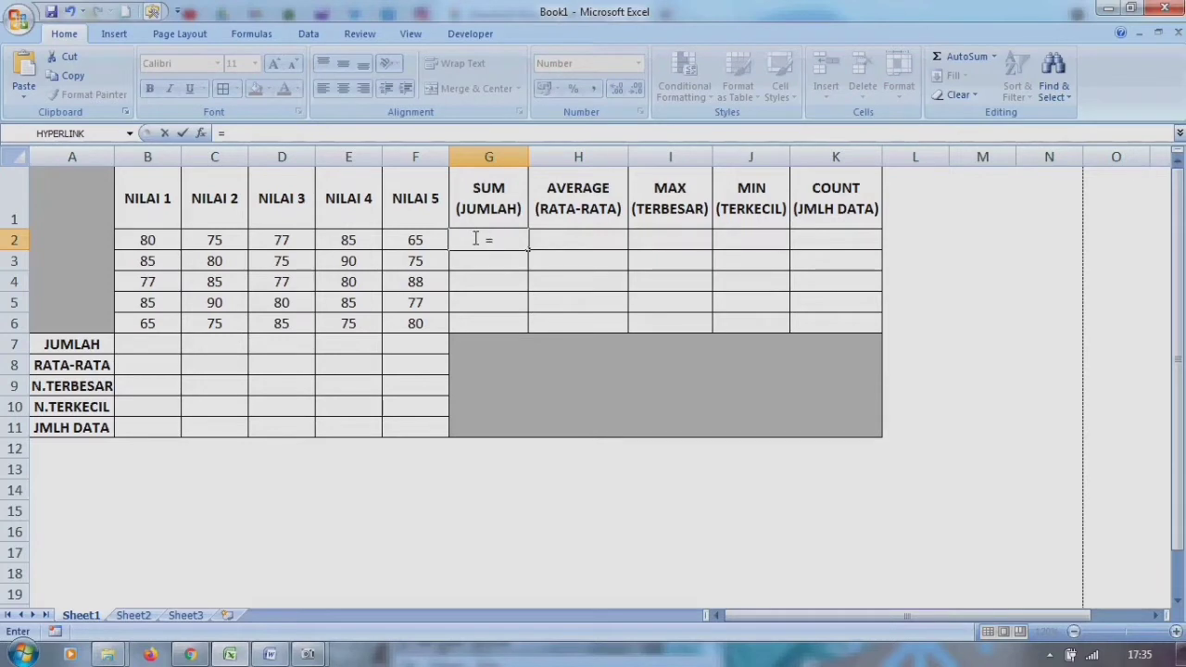
pyautogui.write('sum')
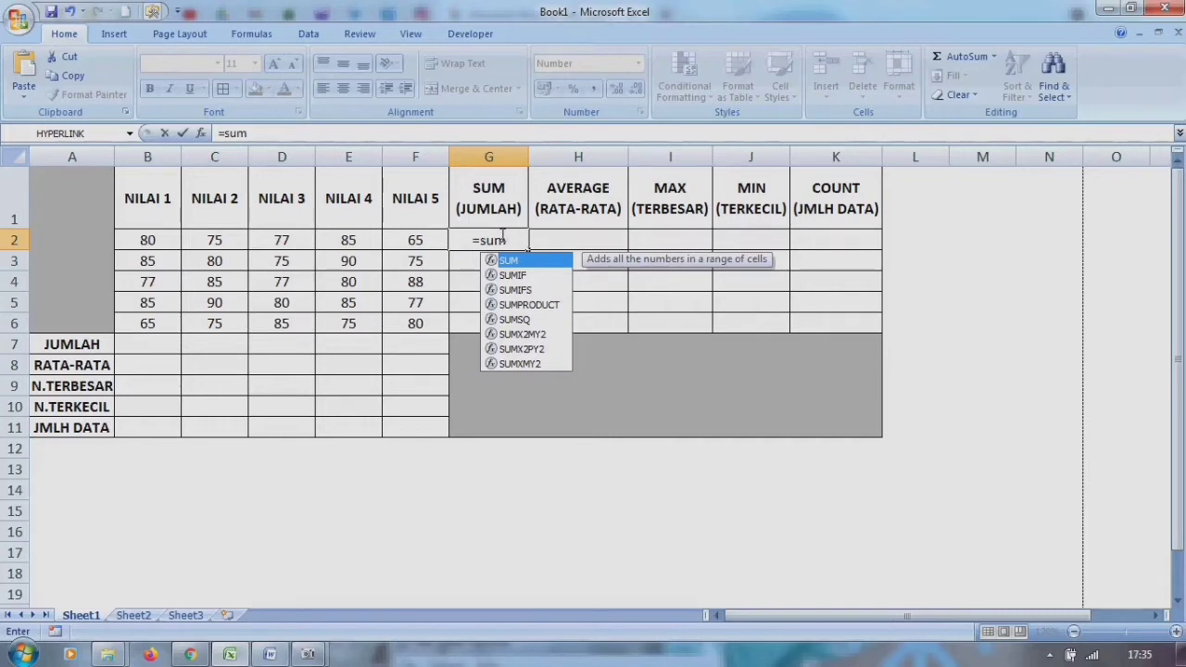
pyautogui.write('(')
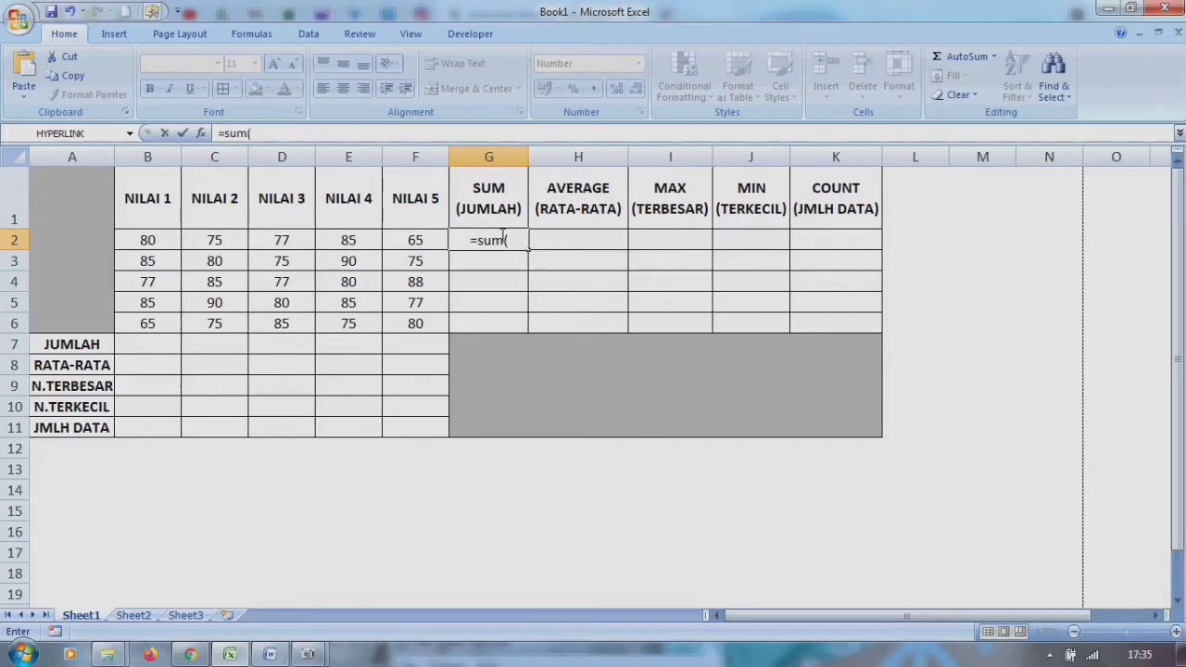
pyautogui.click(139, 240)
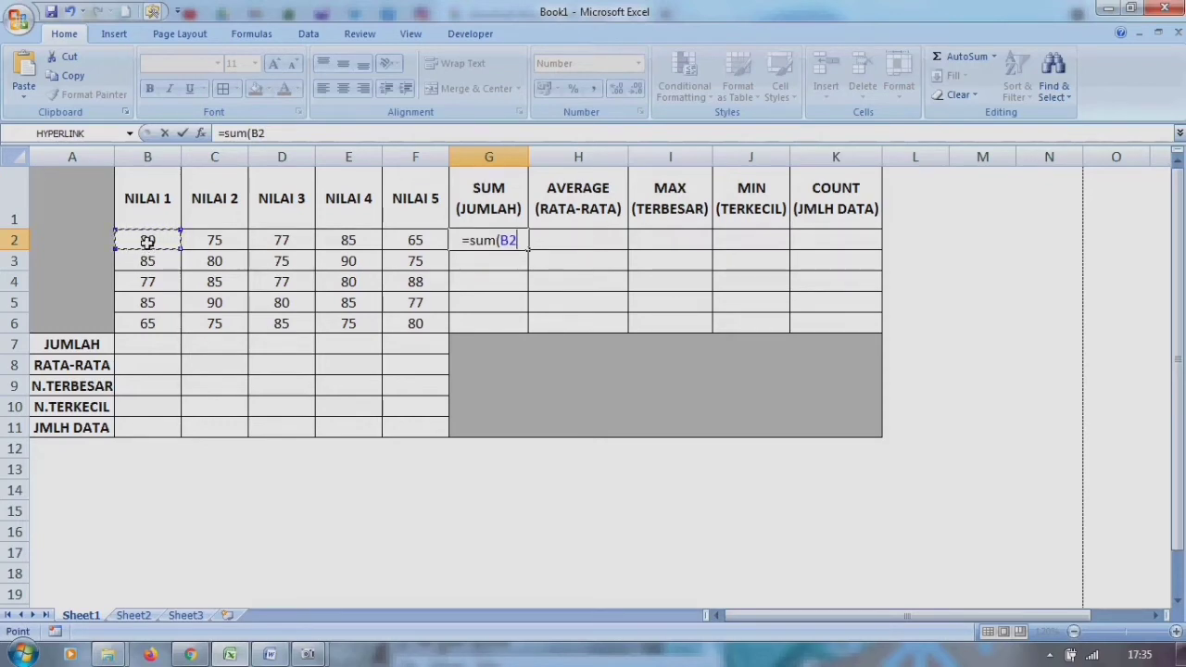
pyautogui.press('F8')
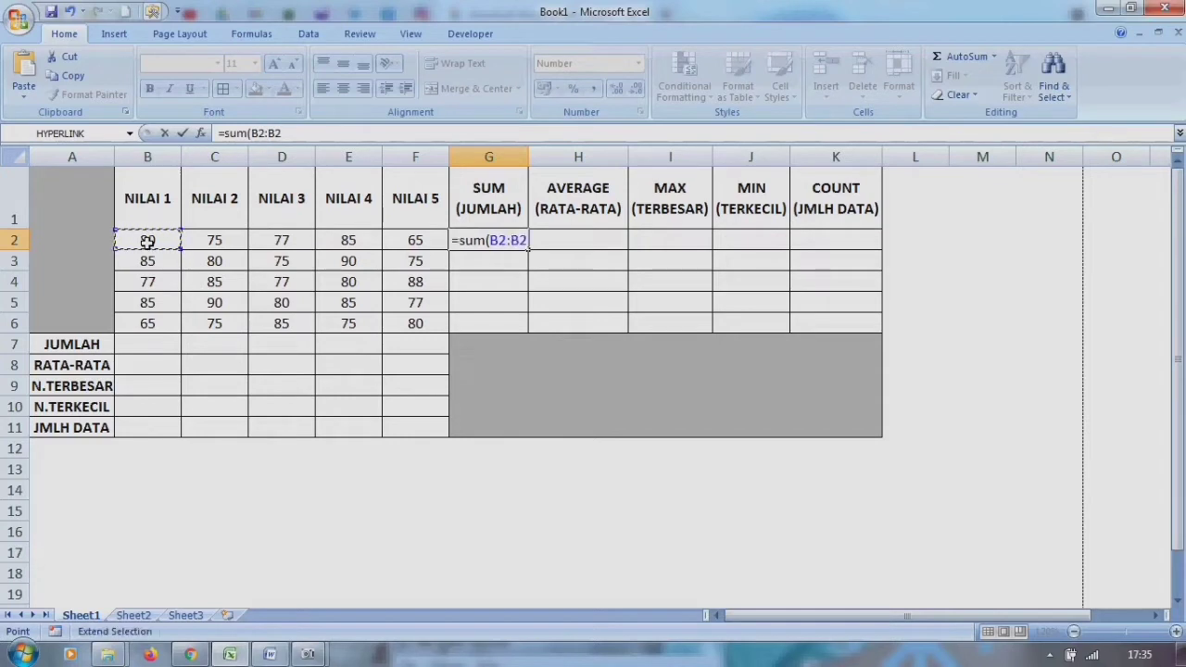
pyautogui.press('BackSpace')
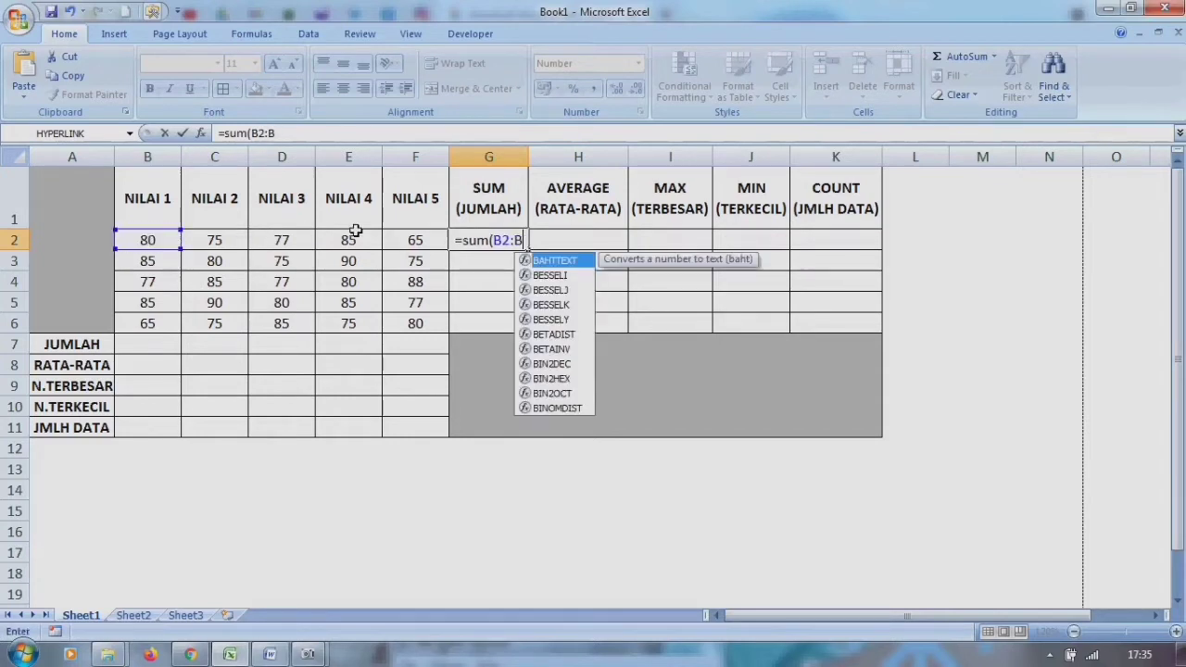
pyautogui.press('BackSpace')
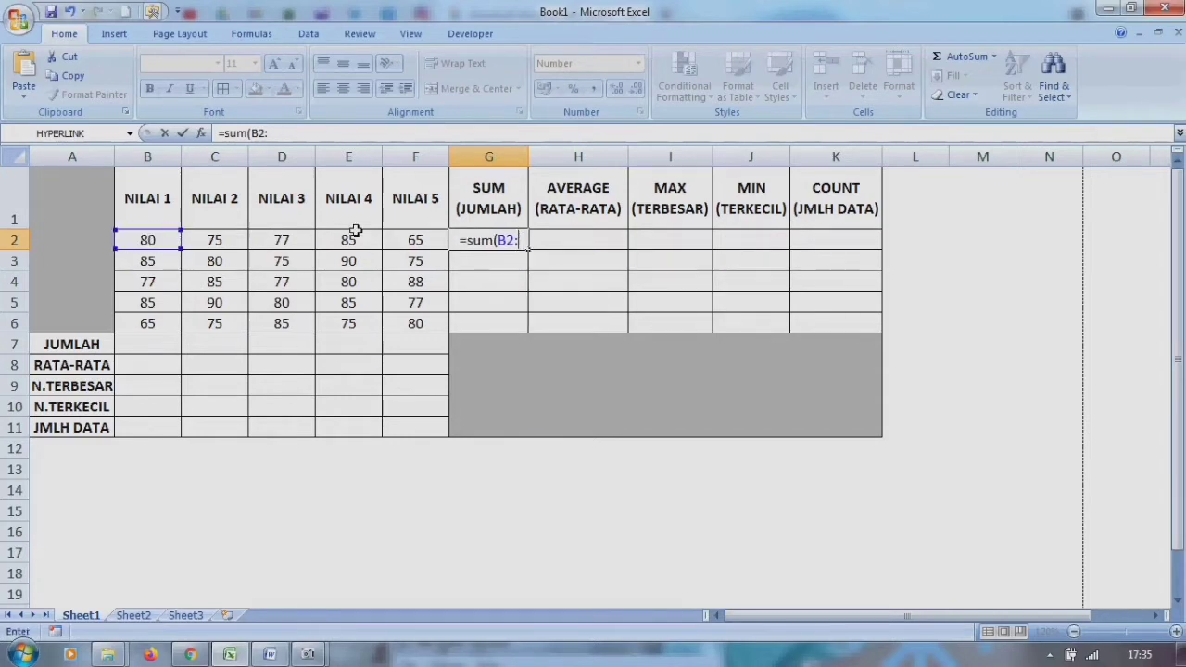
pyautogui.click(413, 240)
pyautogui.write(')')
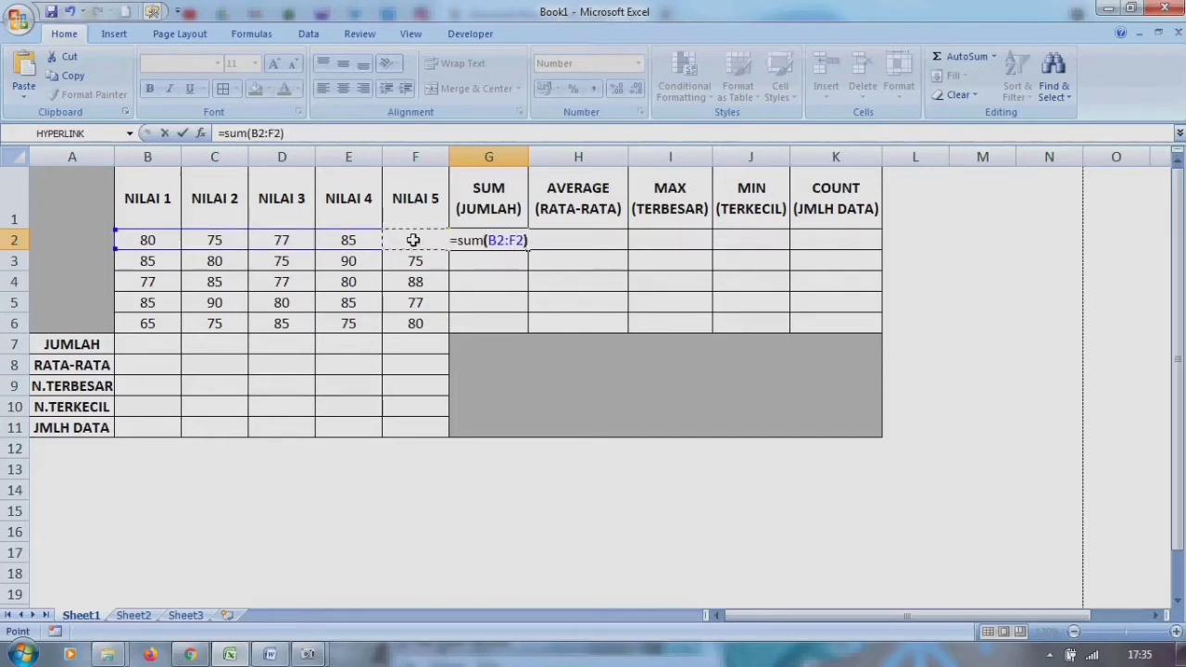
pyautogui.press('Return')
# Re-enter the SUM formula in G2, selecting the whole range B2:F2 in one go as its argument.
pyautogui.click(464, 238)
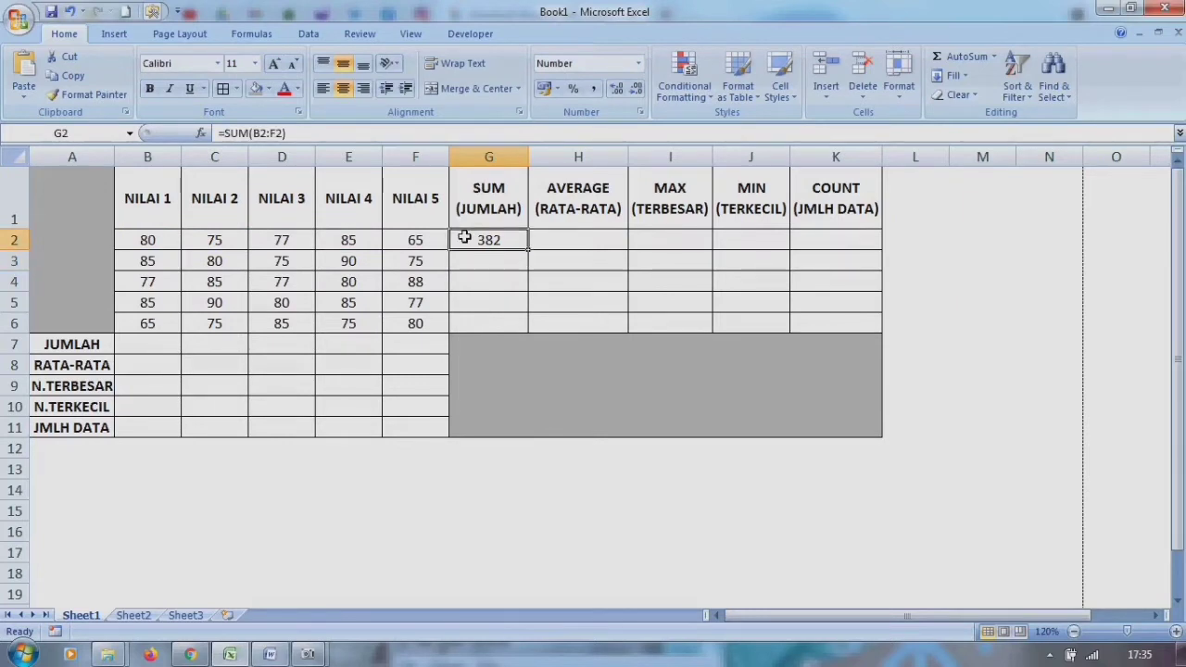
pyautogui.write('=')
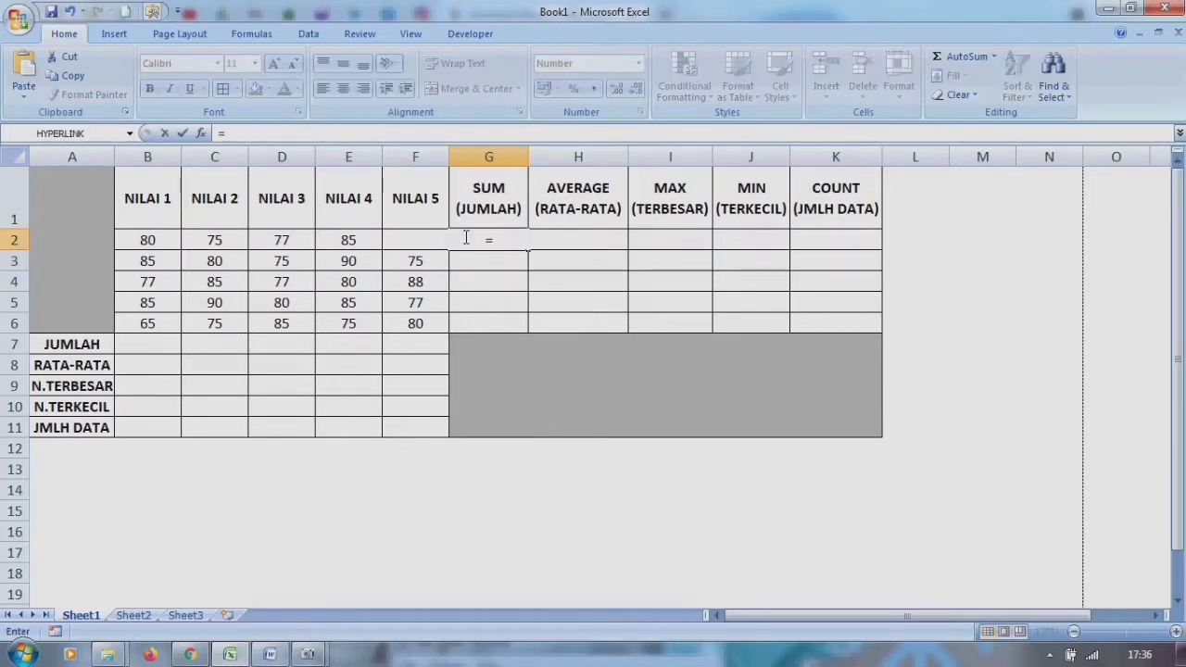
pyautogui.write('sum')
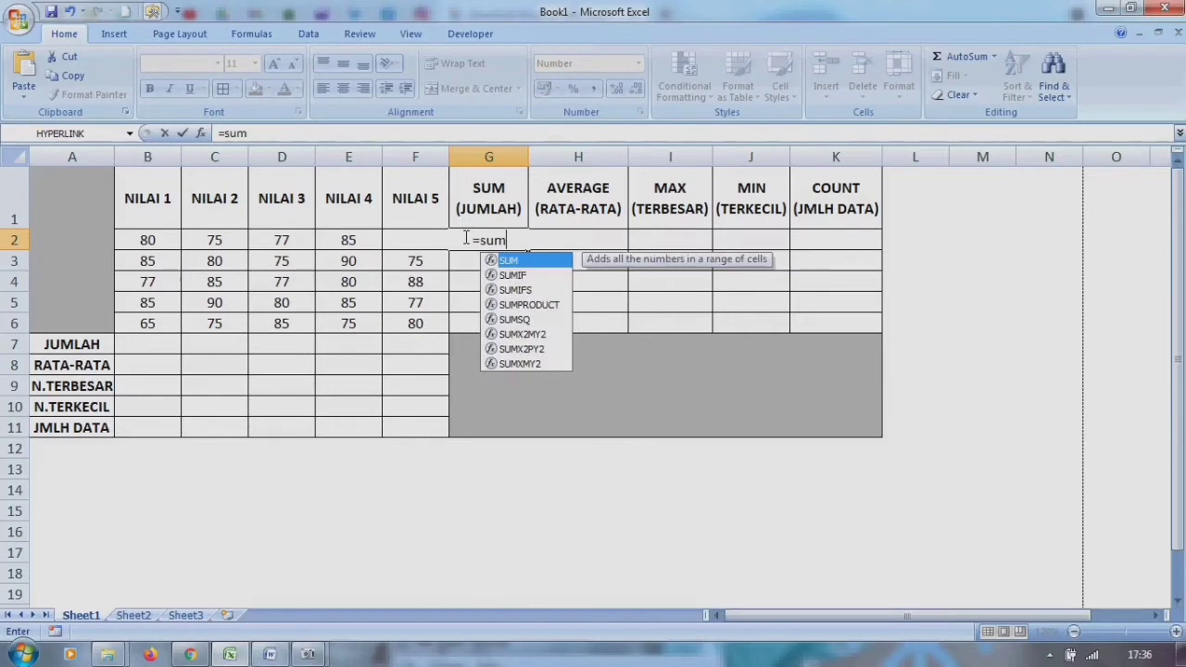
pyautogui.write('(')
pyautogui.click(132, 240)
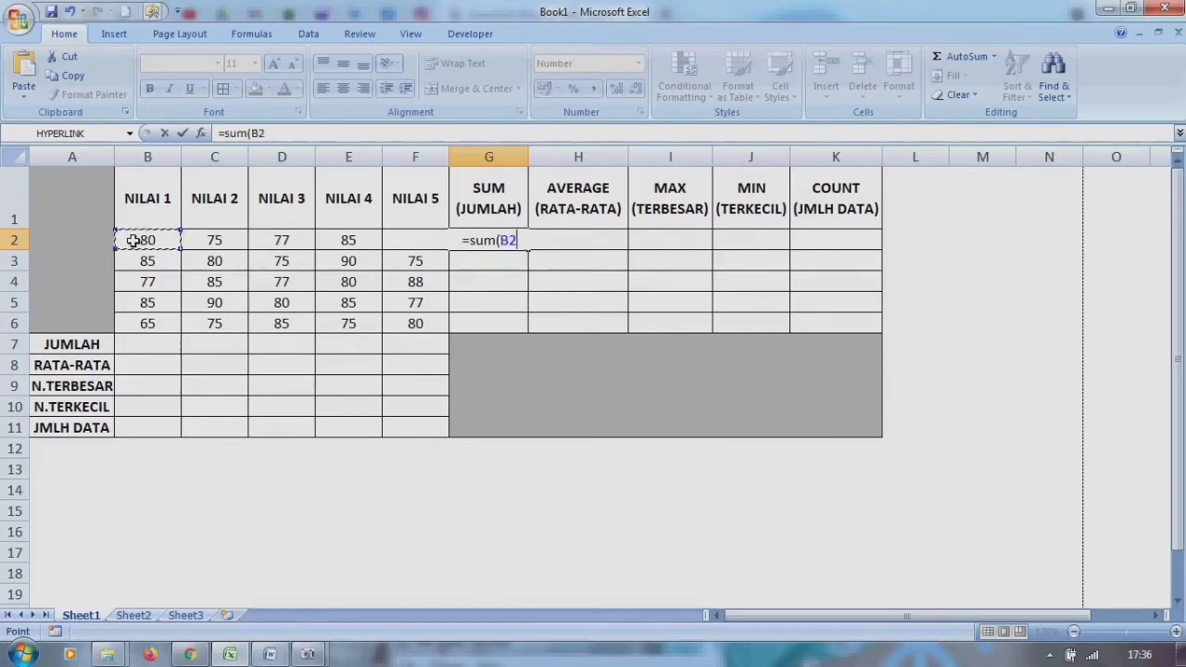
pyautogui.moveTo(133, 240); pyautogui.dragTo(406, 233)
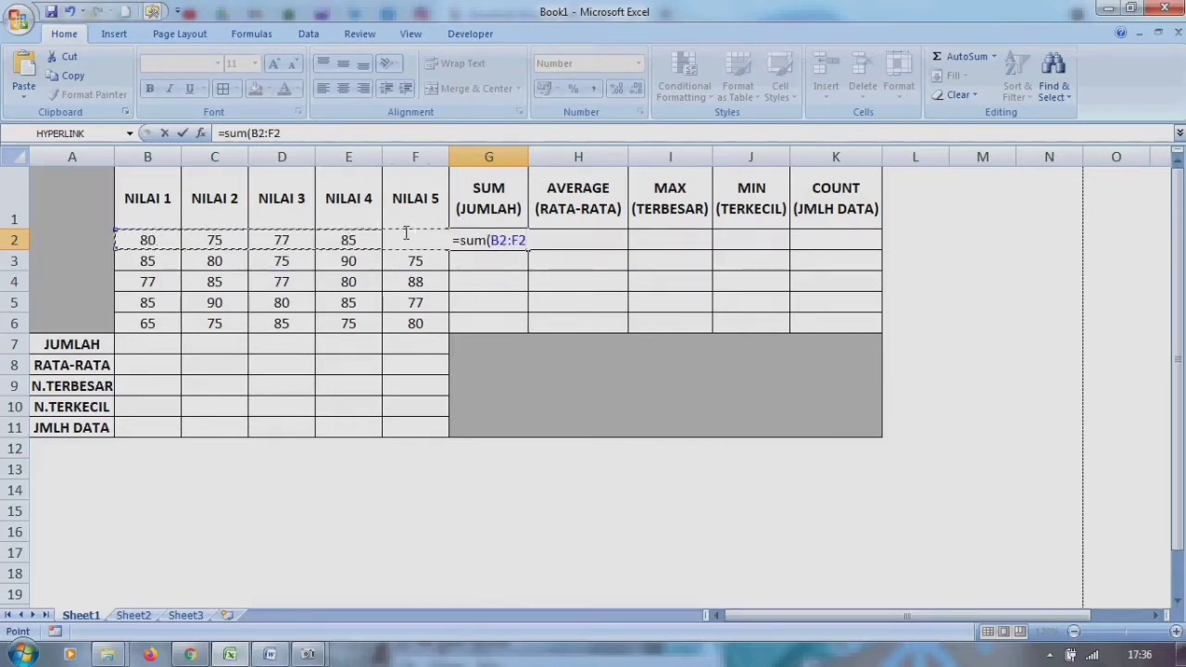
pyautogui.write(')')
pyautogui.press('Return')
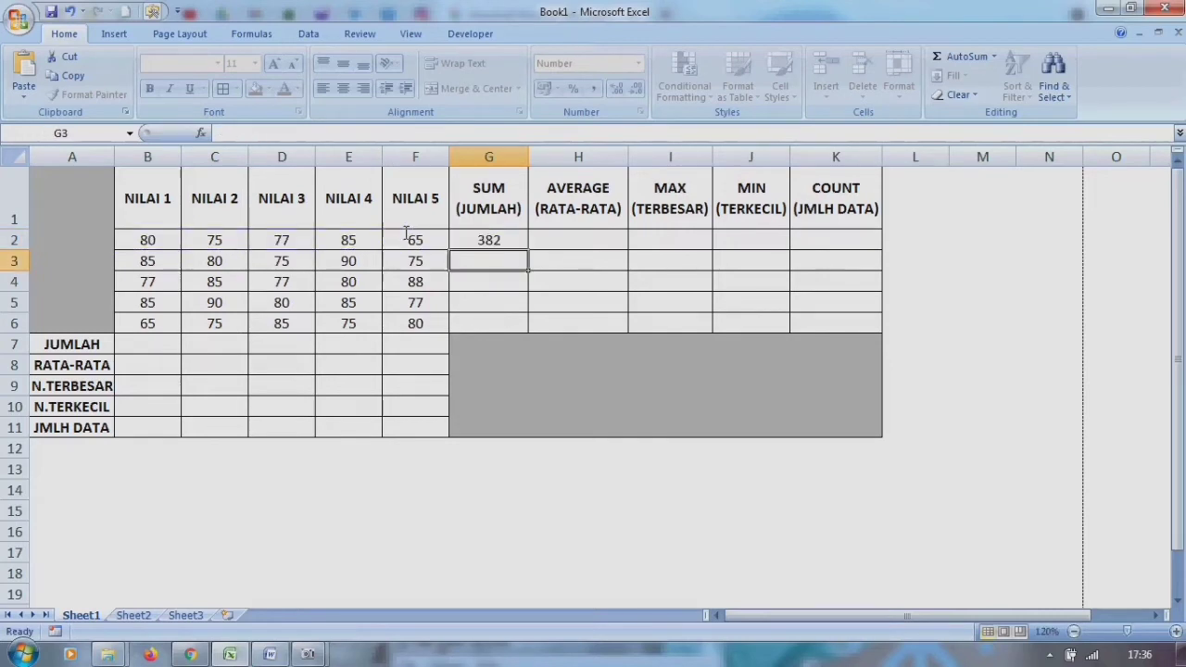
# Replace the formula in G2 with =SUM(B2;D2;F2) to add only the NILAI 1, NILAI 3 and NILAI 5 values.
pyautogui.click(486, 240)
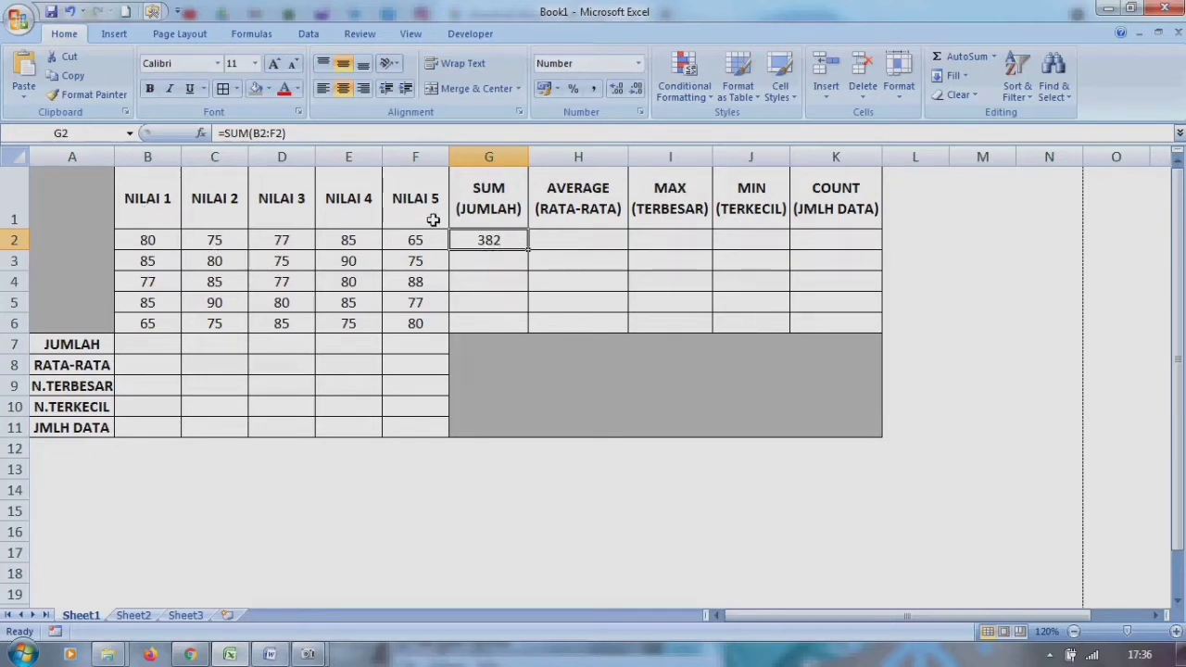
pyautogui.write('=su')
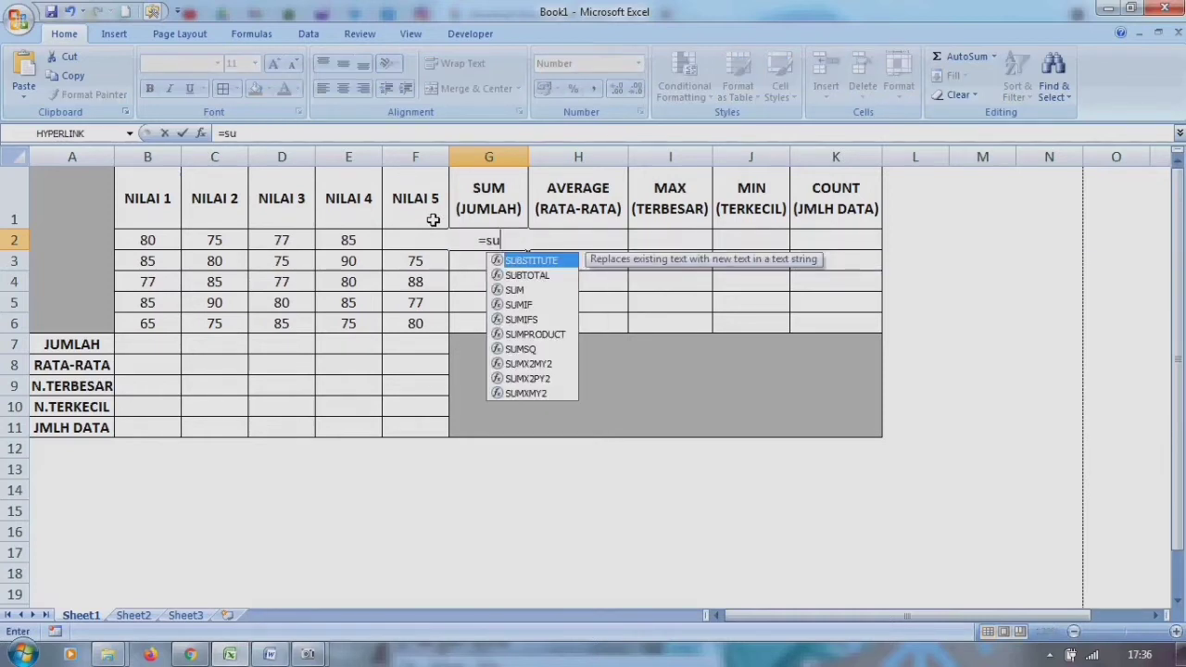
pyautogui.write('m(')
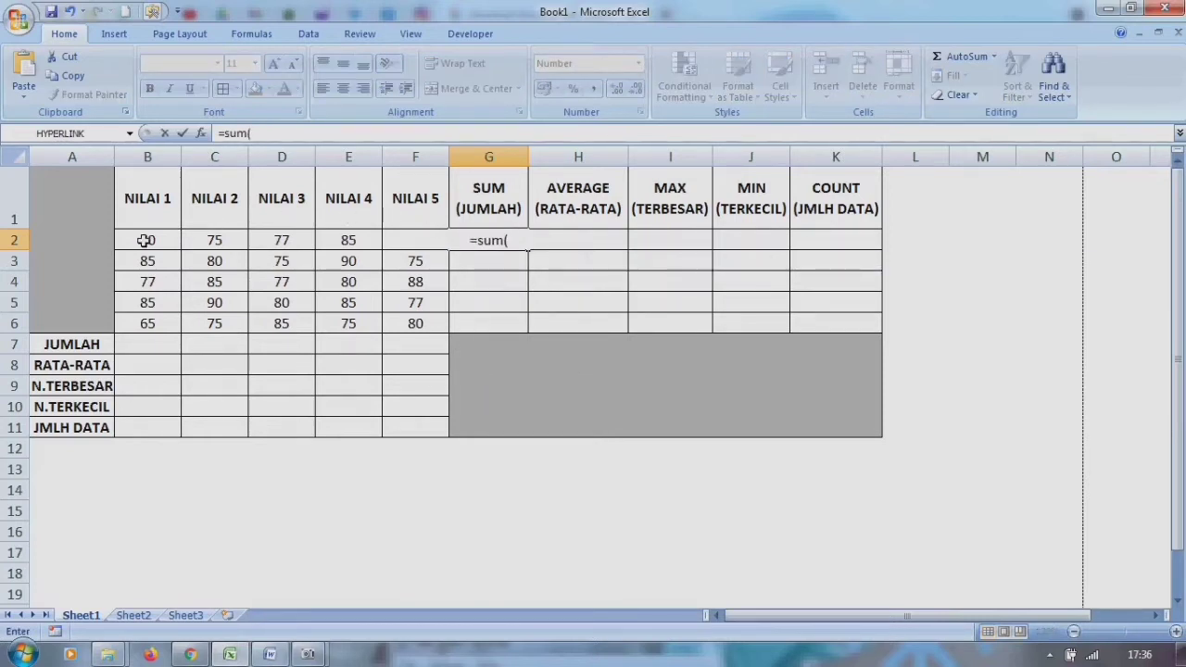
pyautogui.click(144, 240)
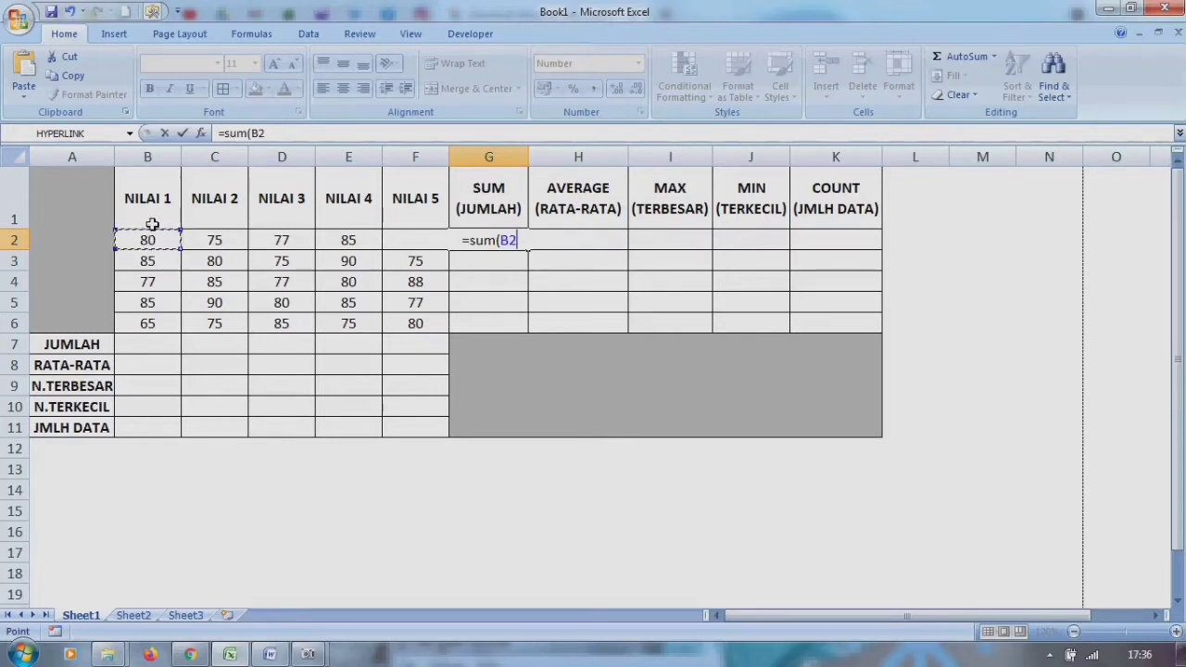
pyautogui.write(';')
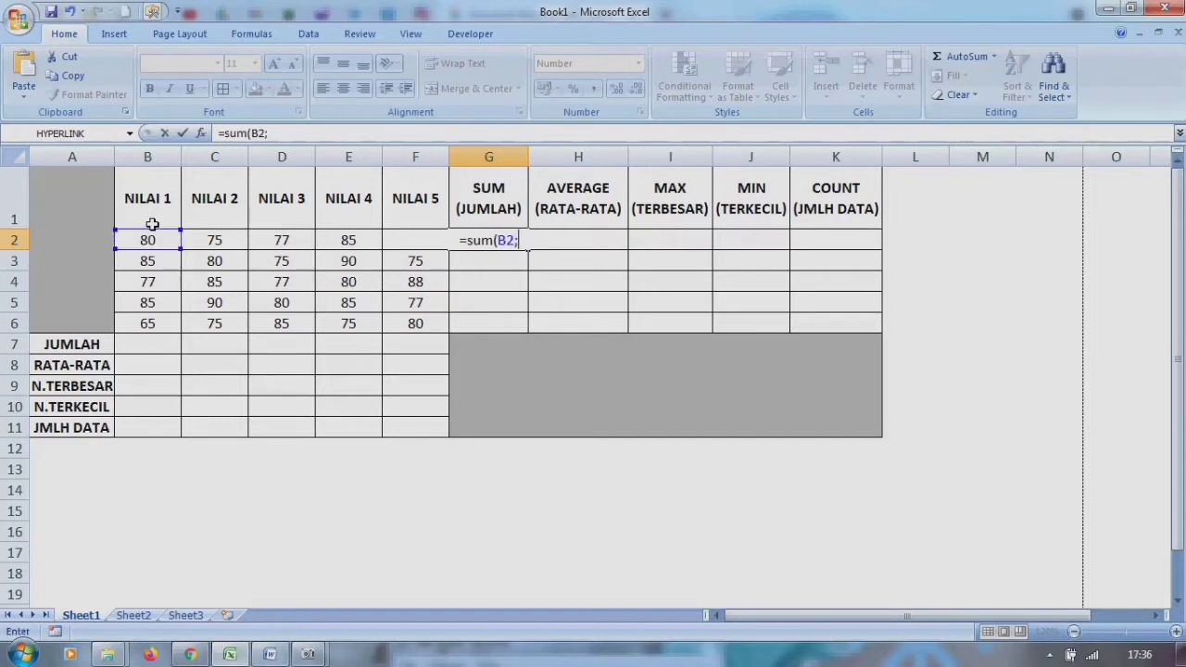
pyautogui.click(274, 238)
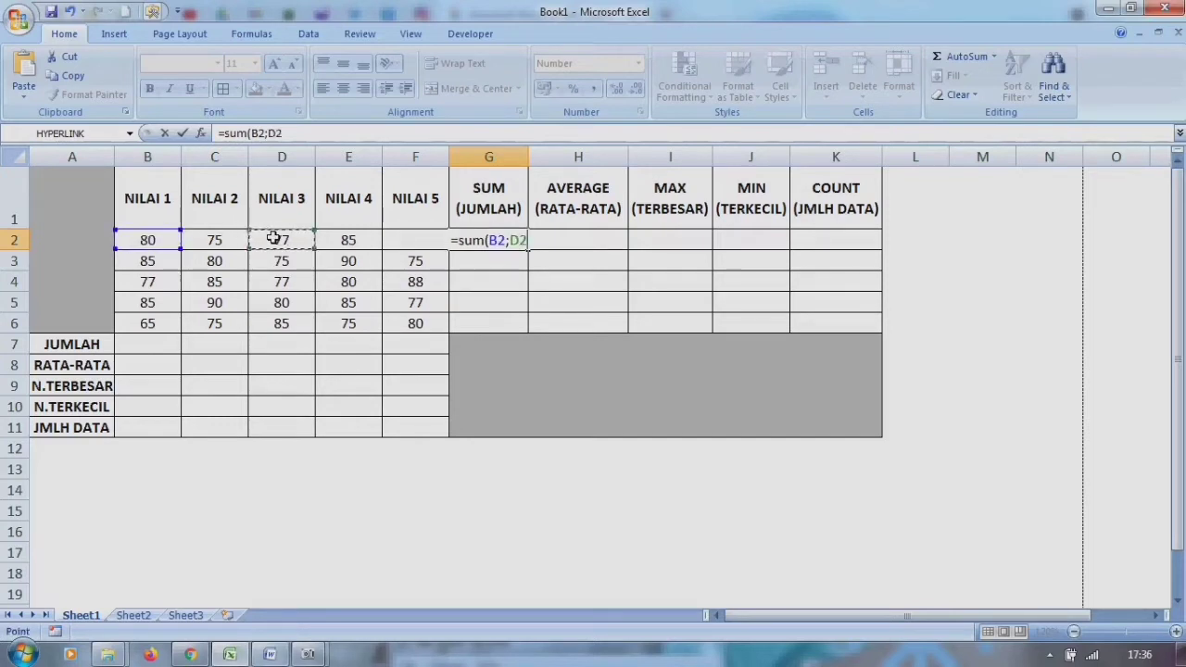
pyautogui.write(';')
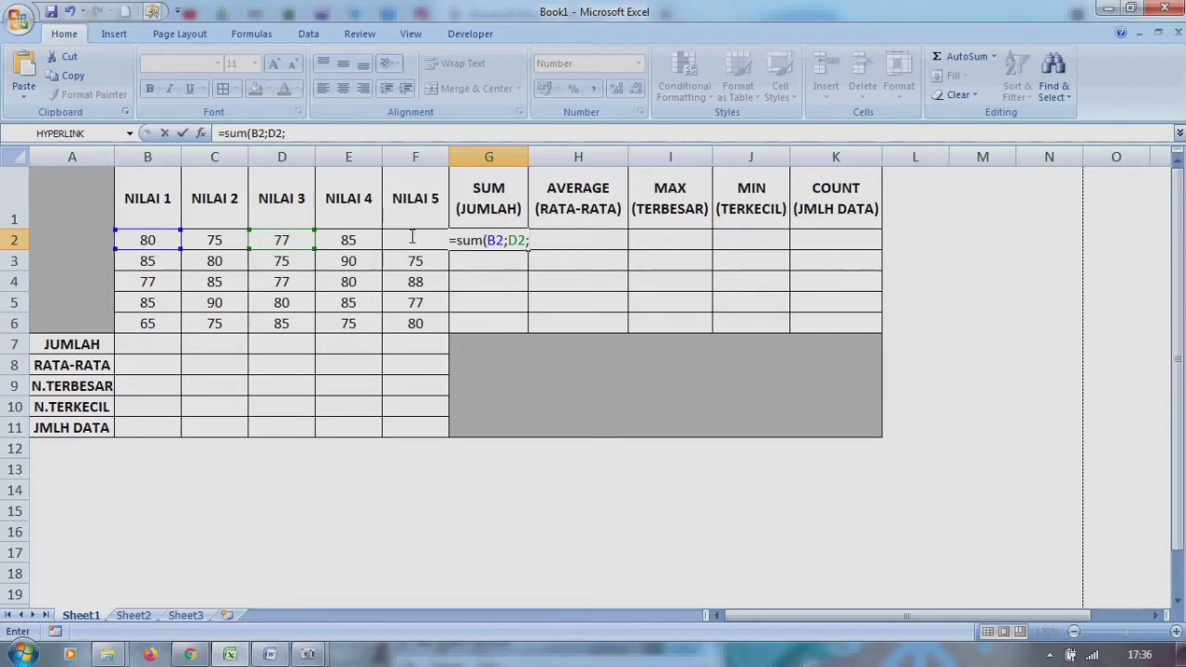
pyautogui.write('f')
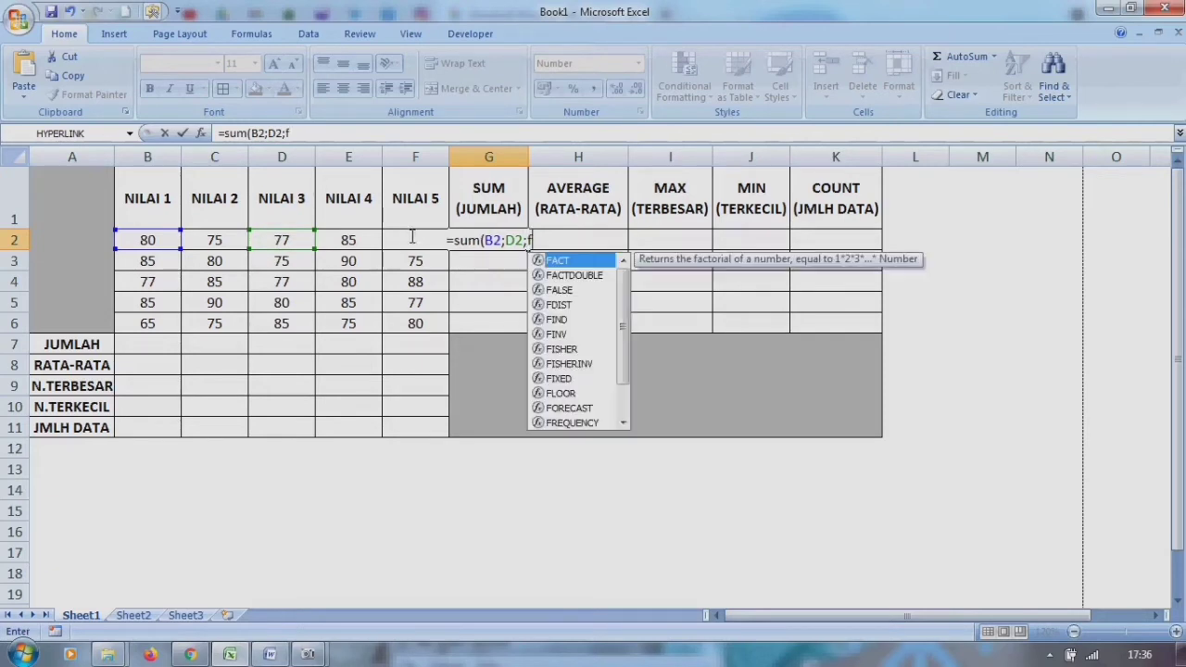
pyautogui.write('2')
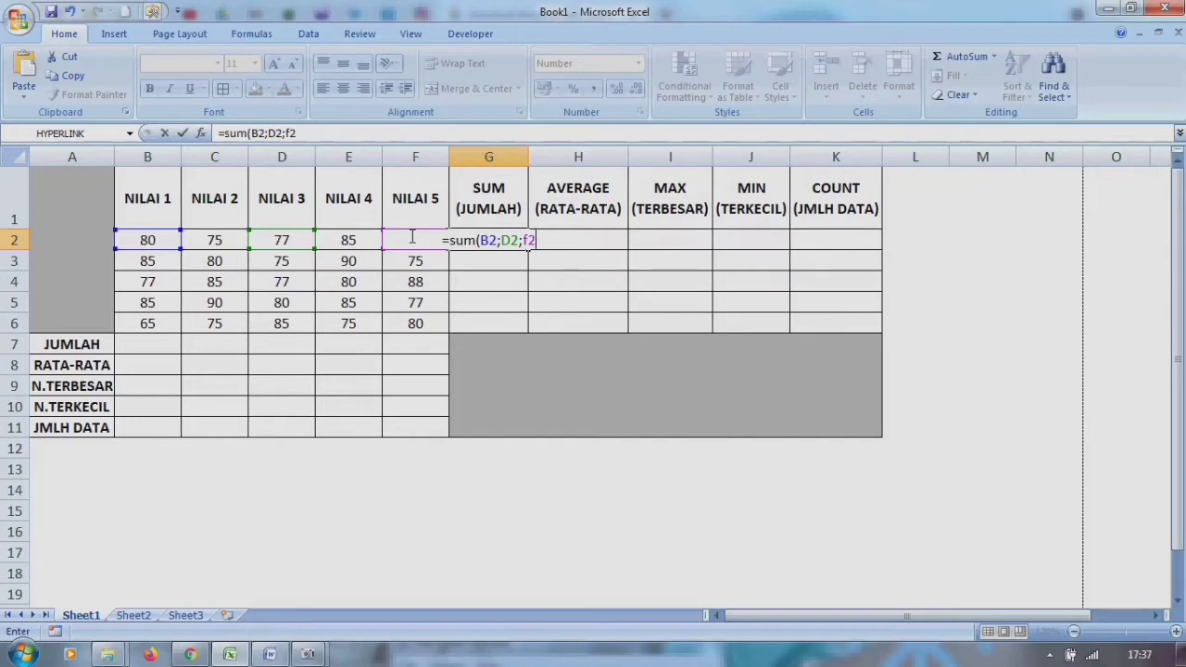
pyautogui.write(')')
pyautogui.press('Return')
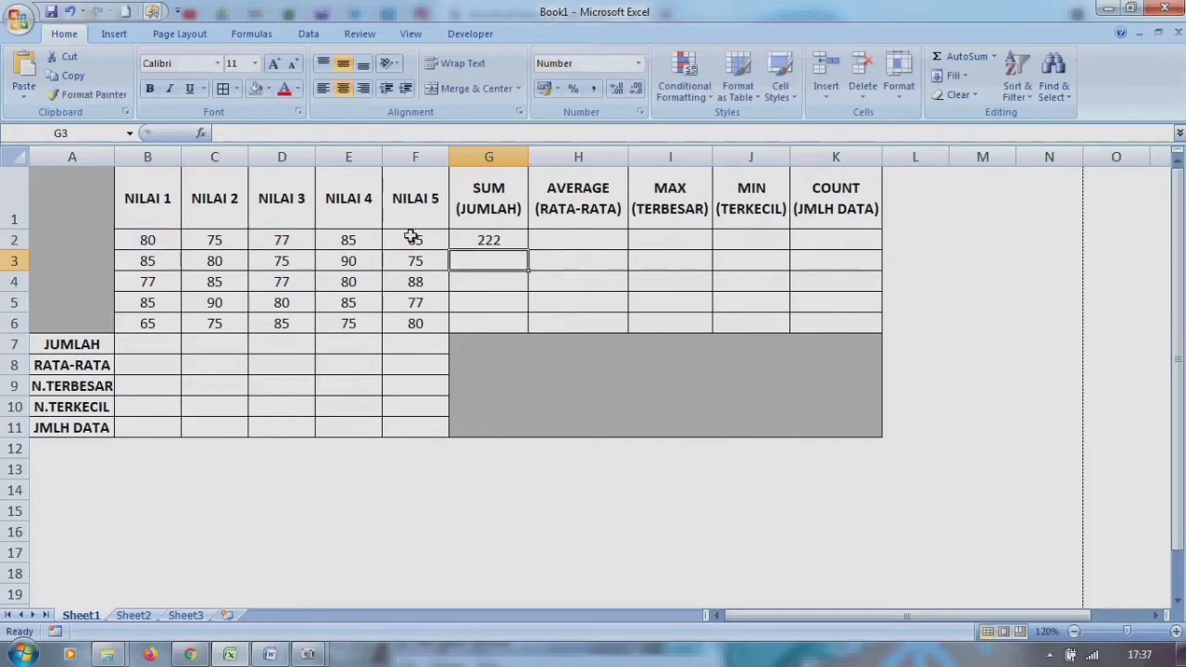
# Clear cell G2 and enter =SUM(B2:F2) there to total the row from NILAI 1 through NILAI 5.
pyautogui.click(482, 238)
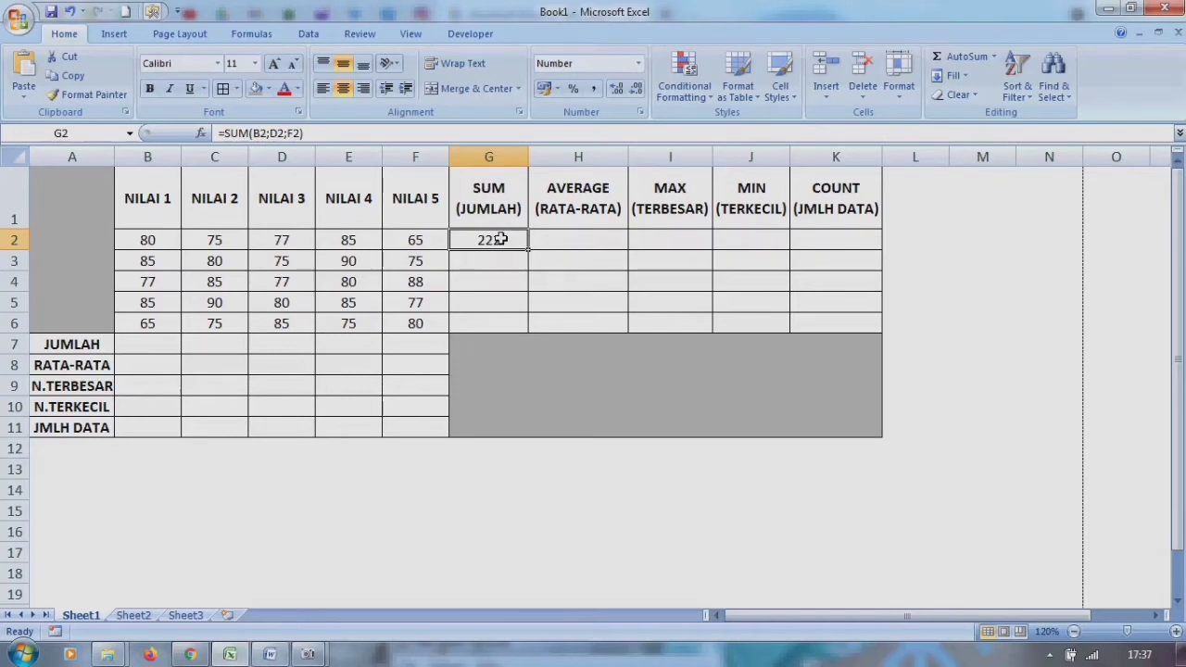
pyautogui.press('Delete')
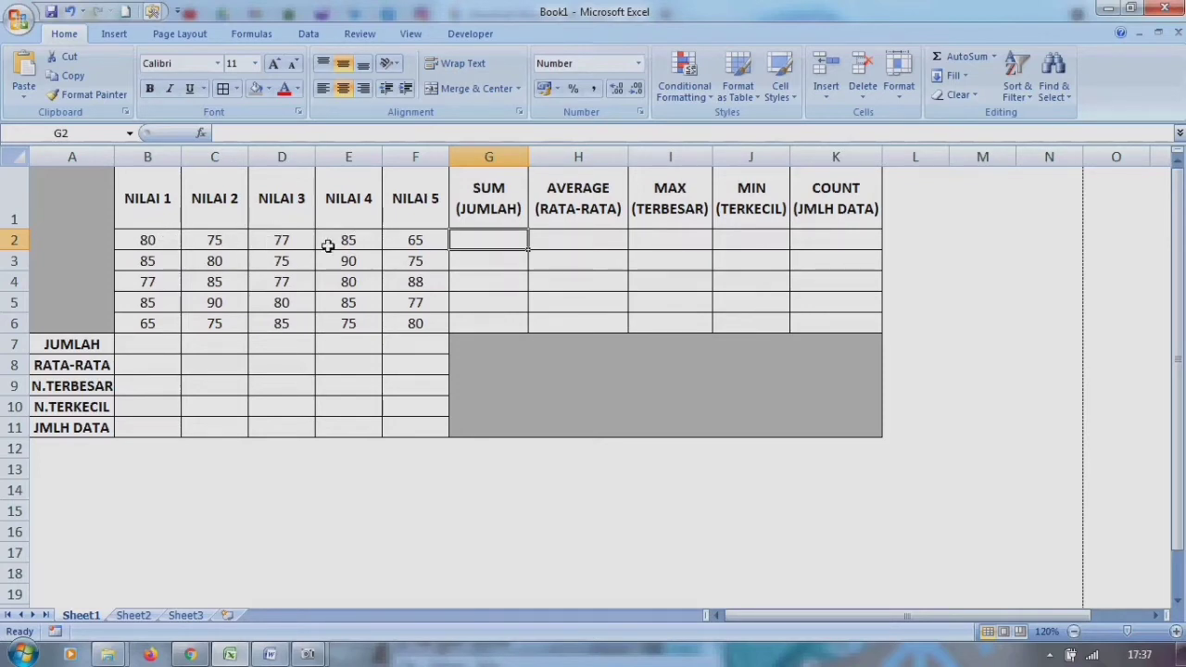
pyautogui.write('=s')
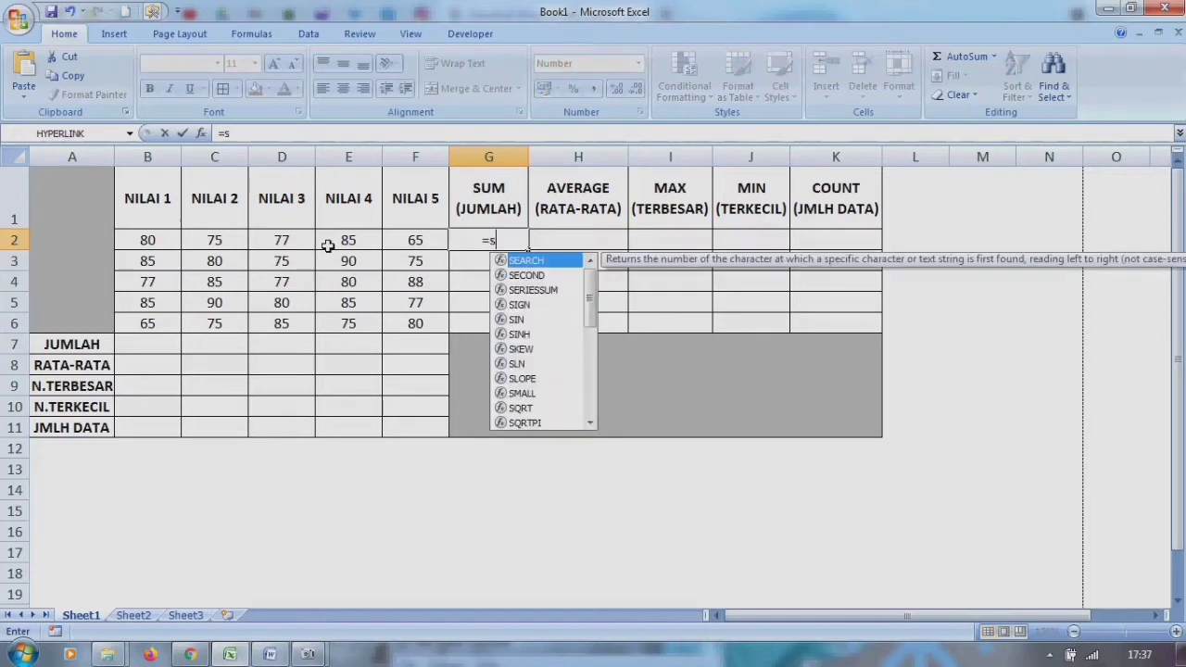
pyautogui.write('um(')
pyautogui.moveTo(131, 246); pyautogui.dragTo(412, 234)
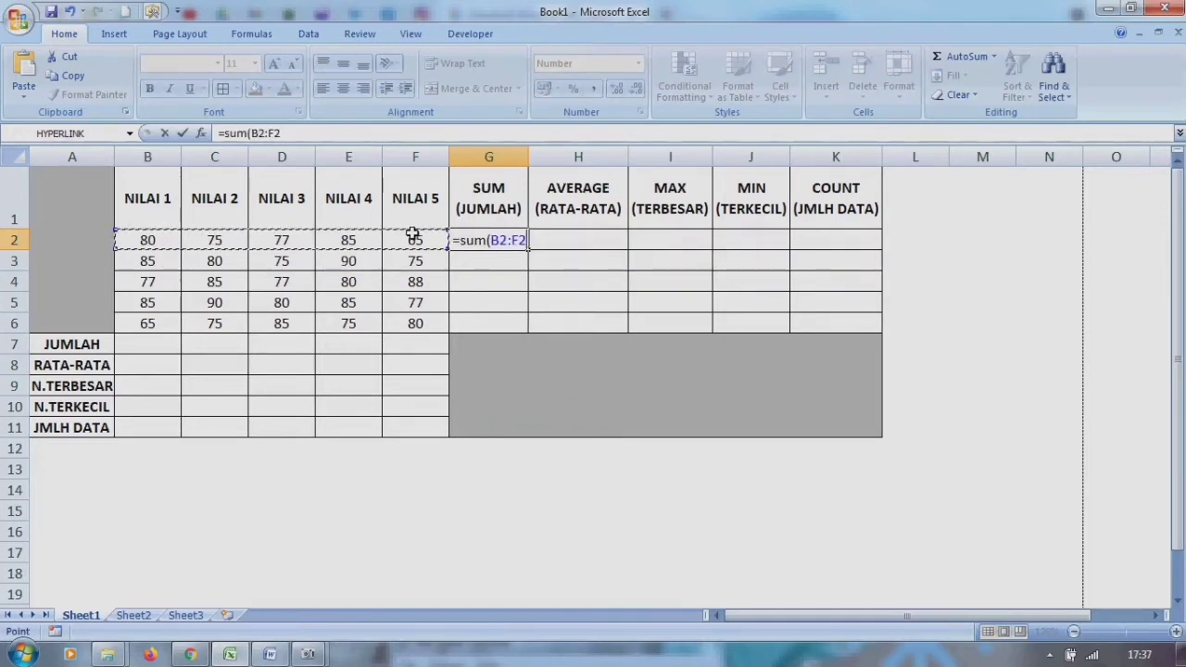
pyautogui.write(')')
pyautogui.press('Return')
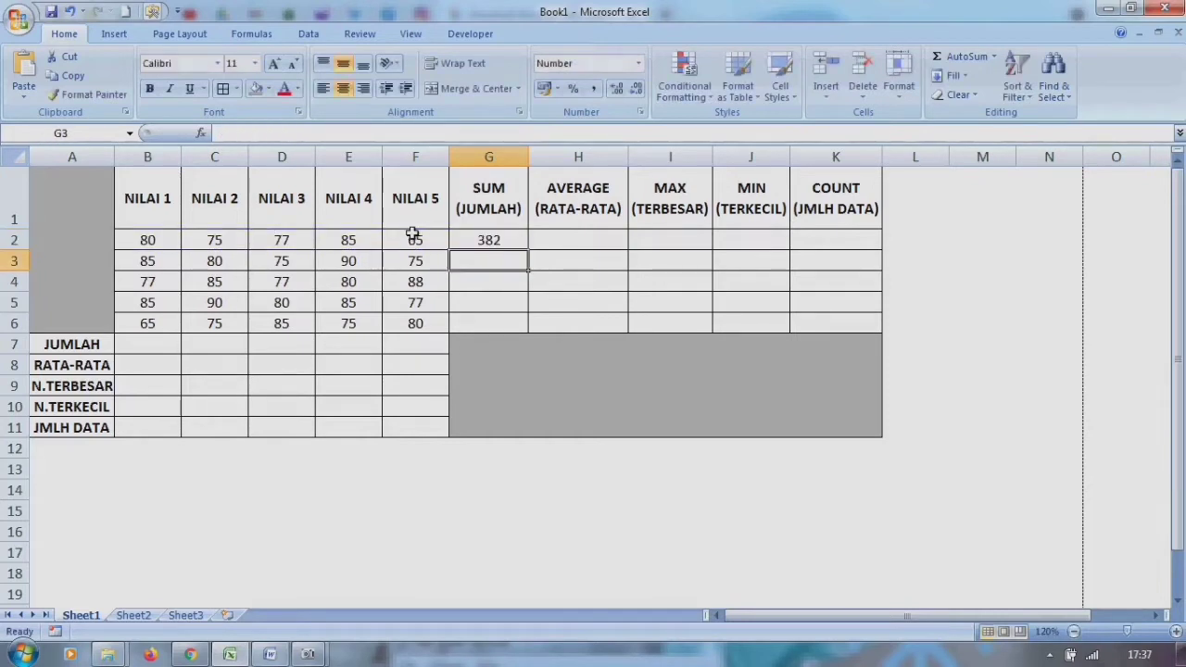
# Fill the SUM formula from G2 down to G6, and undo the fill.
pyautogui.click(499, 240)
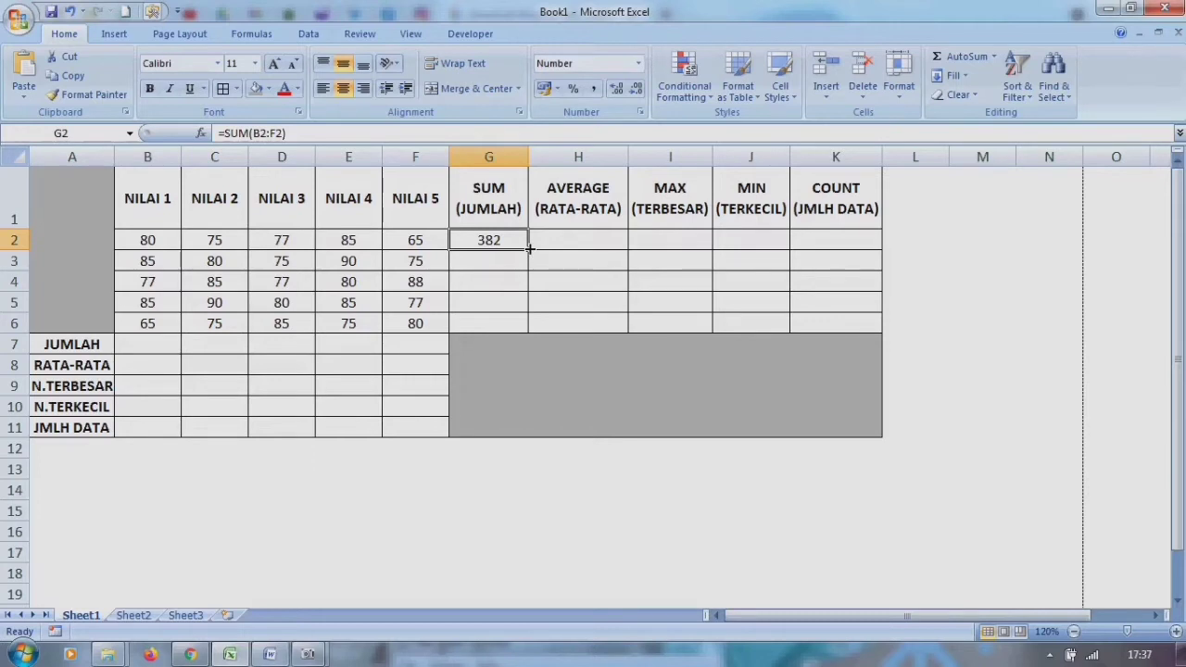
pyautogui.moveTo(529, 246); pyautogui.dragTo(523, 338)
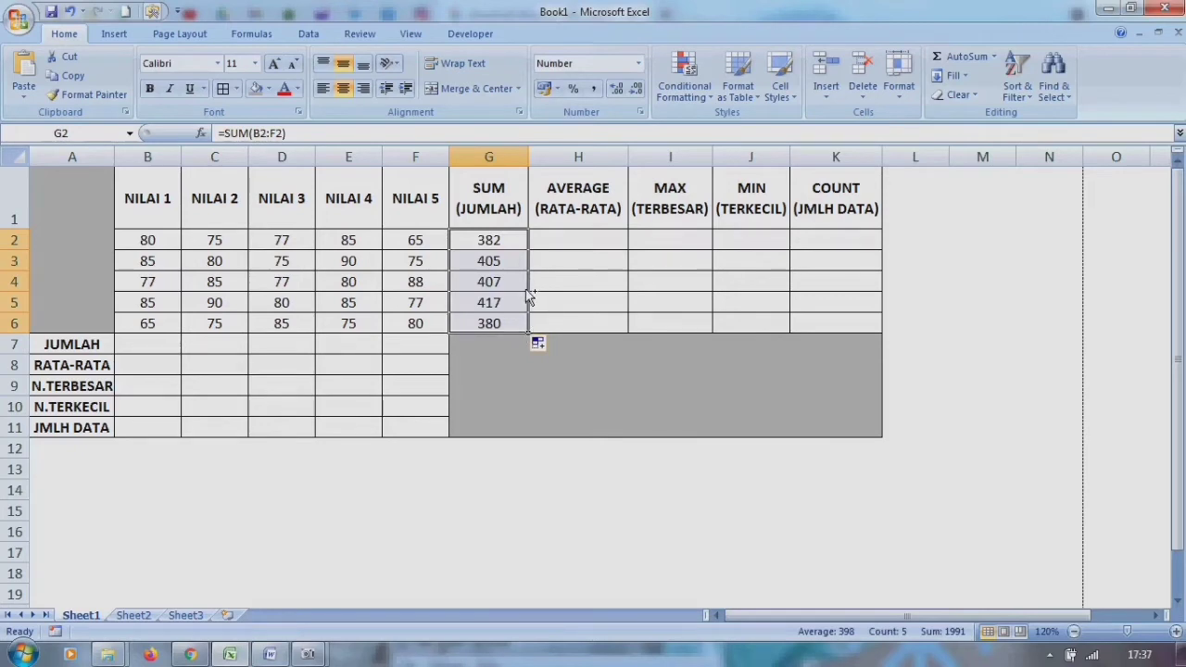
pyautogui.hotkey('ctrl', 'z')
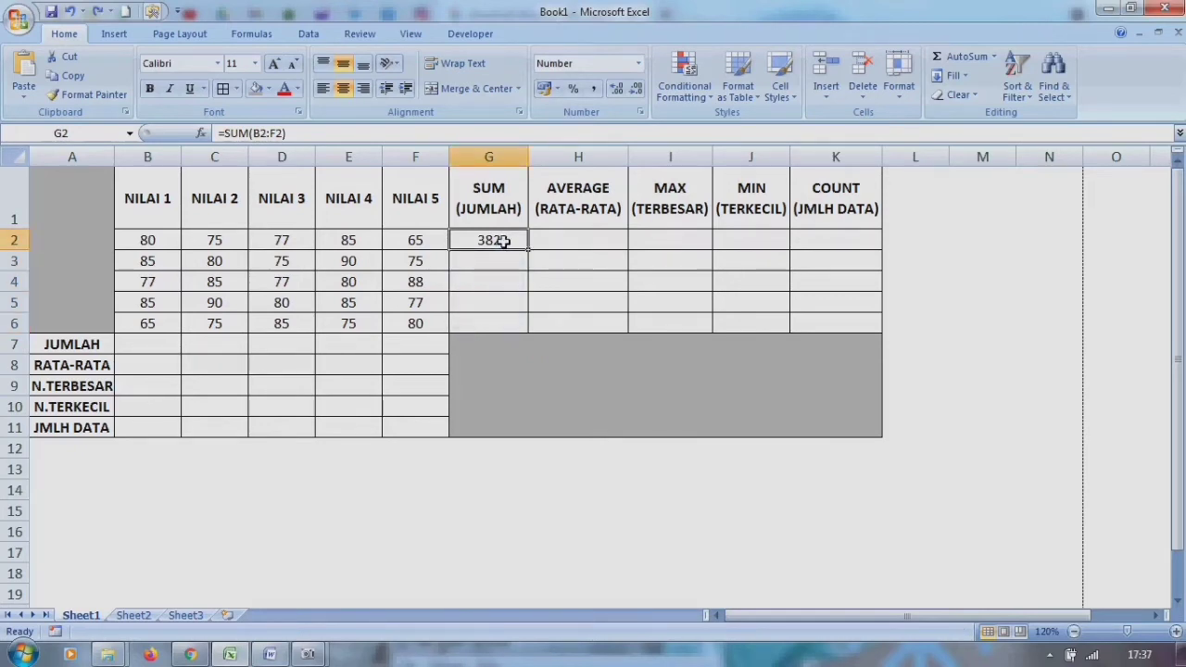
# Copy the SUM formula from G2 and paste it into G3:G6.
pyautogui.rightClick(503, 241)
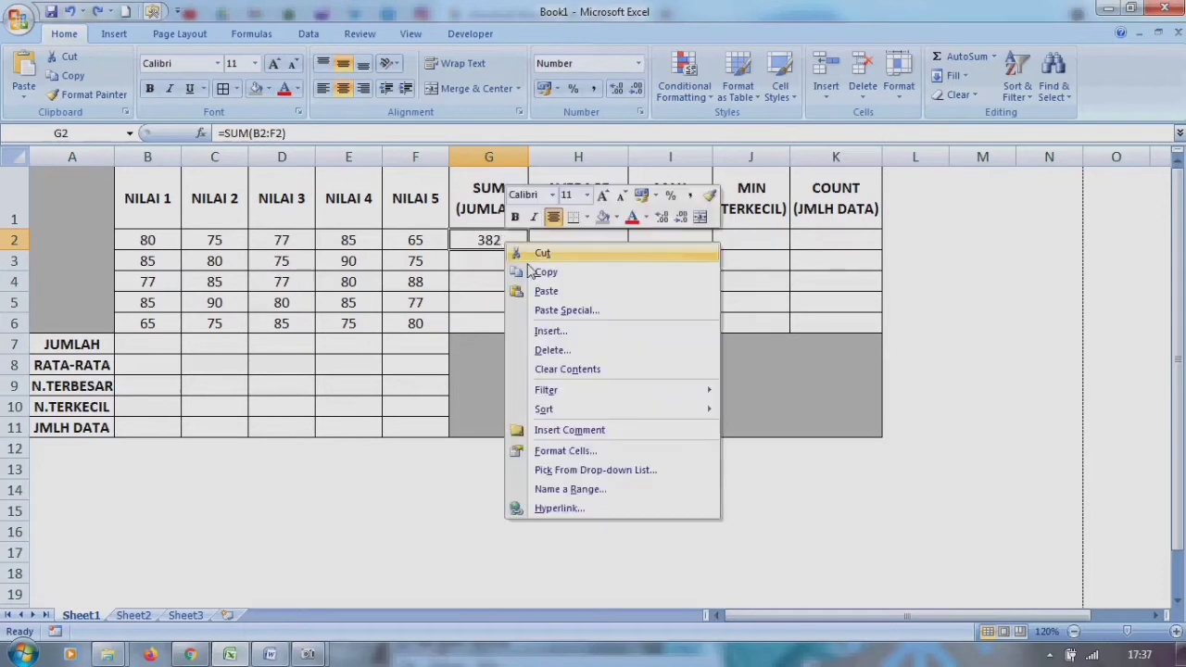
pyautogui.click(537, 274)
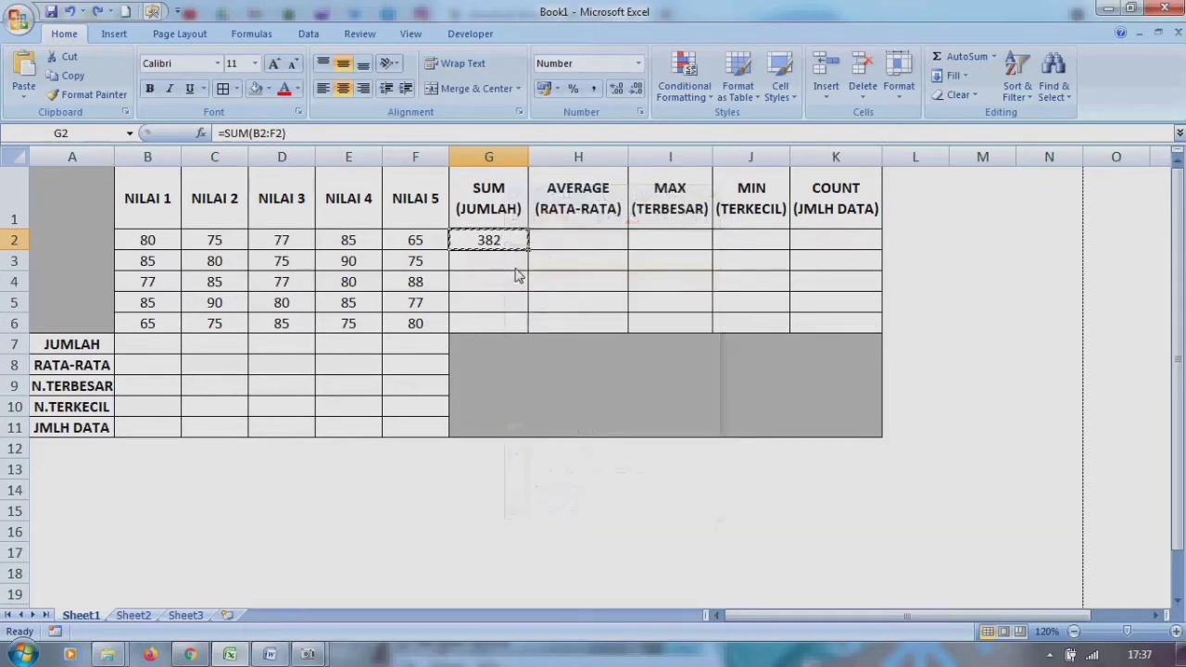
pyautogui.click(491, 261)
pyautogui.moveTo(491, 261); pyautogui.dragTo(490, 321)
pyautogui.hotkey('ctrl', 'v')
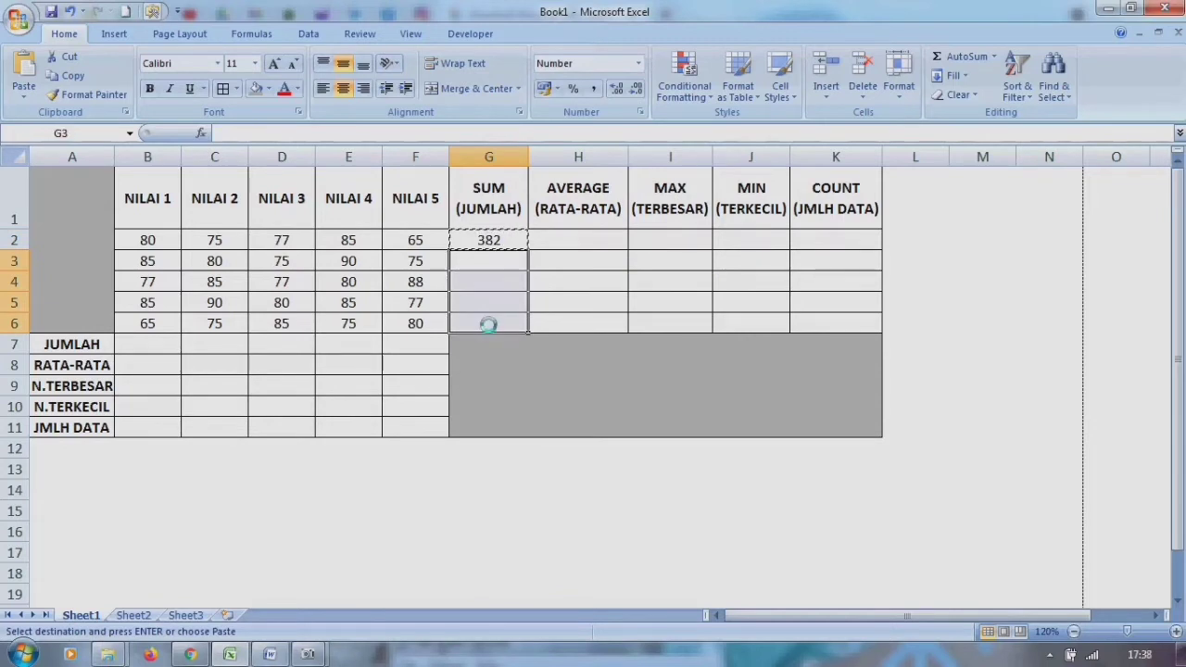
pyautogui.rightClick(514, 268)
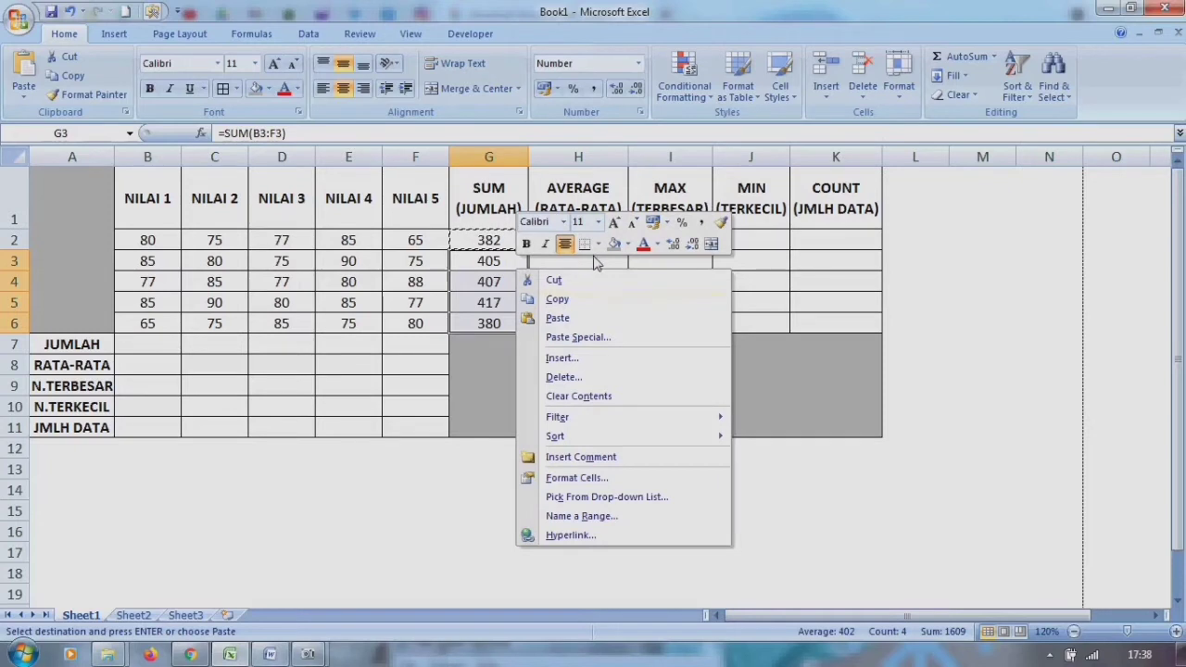
pyautogui.click(747, 259)
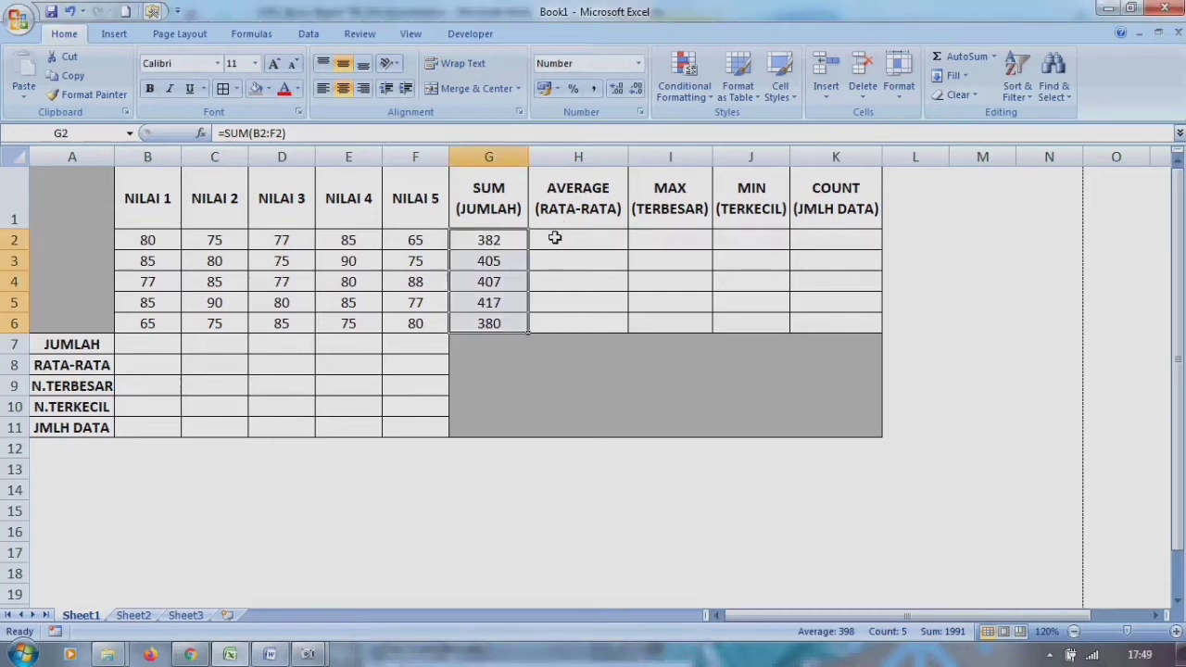
# Enter =AVERAGE(B2:F2) in H2 to average the first row's scores from NILAI 1 through NILAI 5.
pyautogui.click(554, 237)
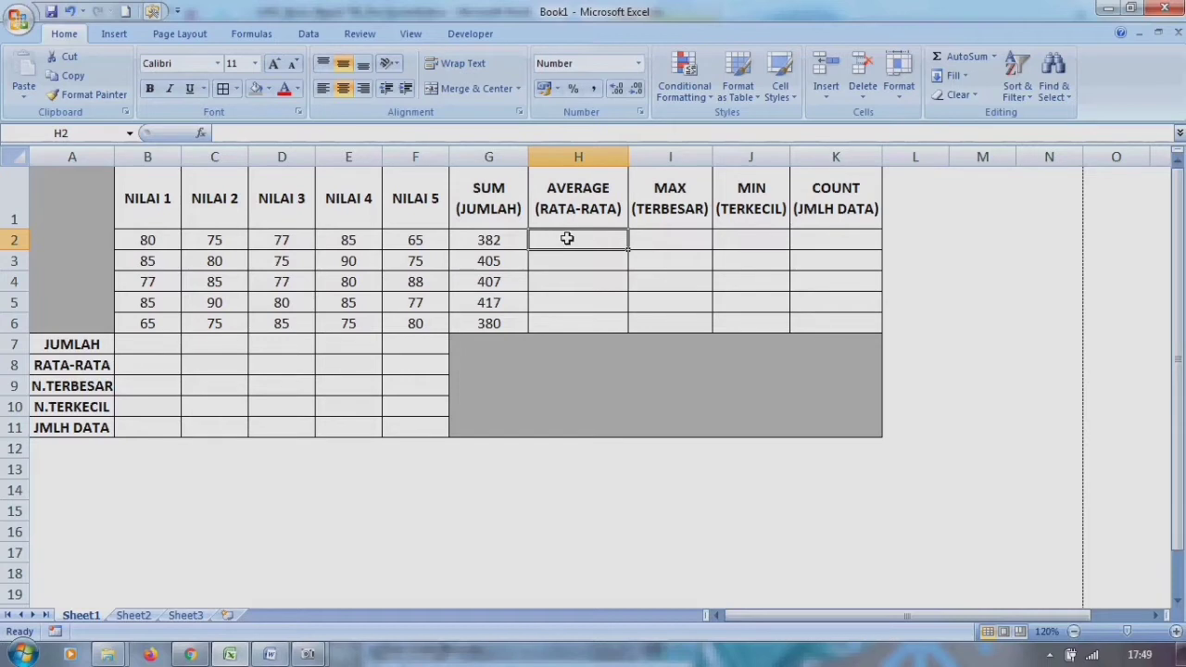
pyautogui.write('=')
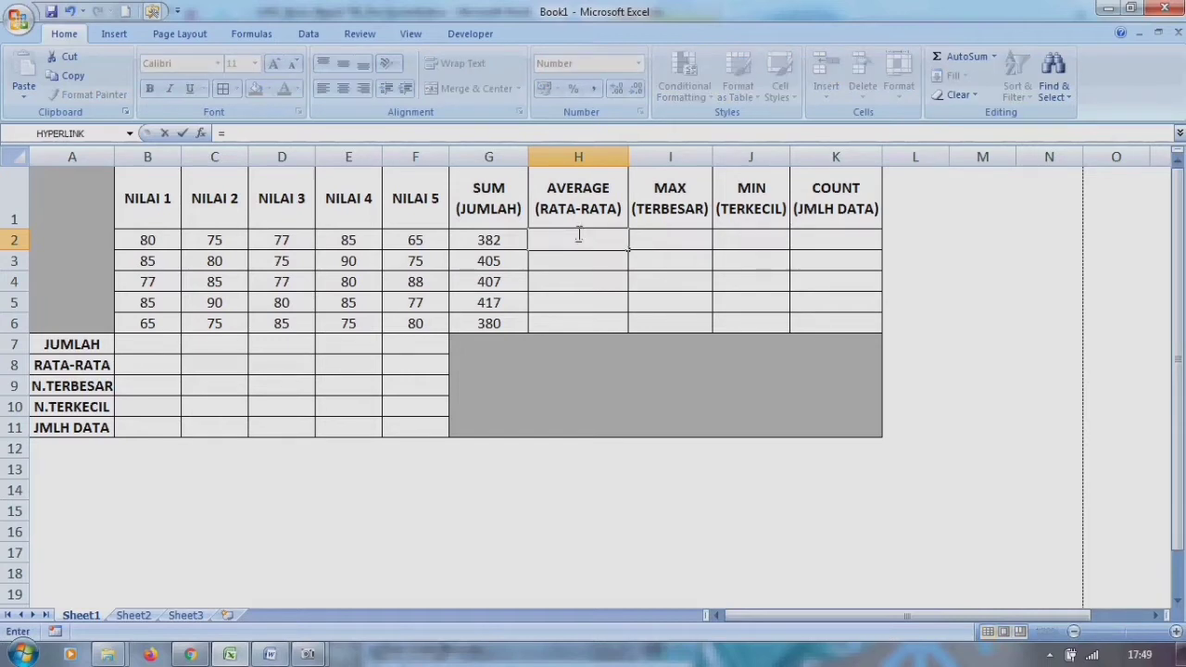
pyautogui.write('AVERAGE')
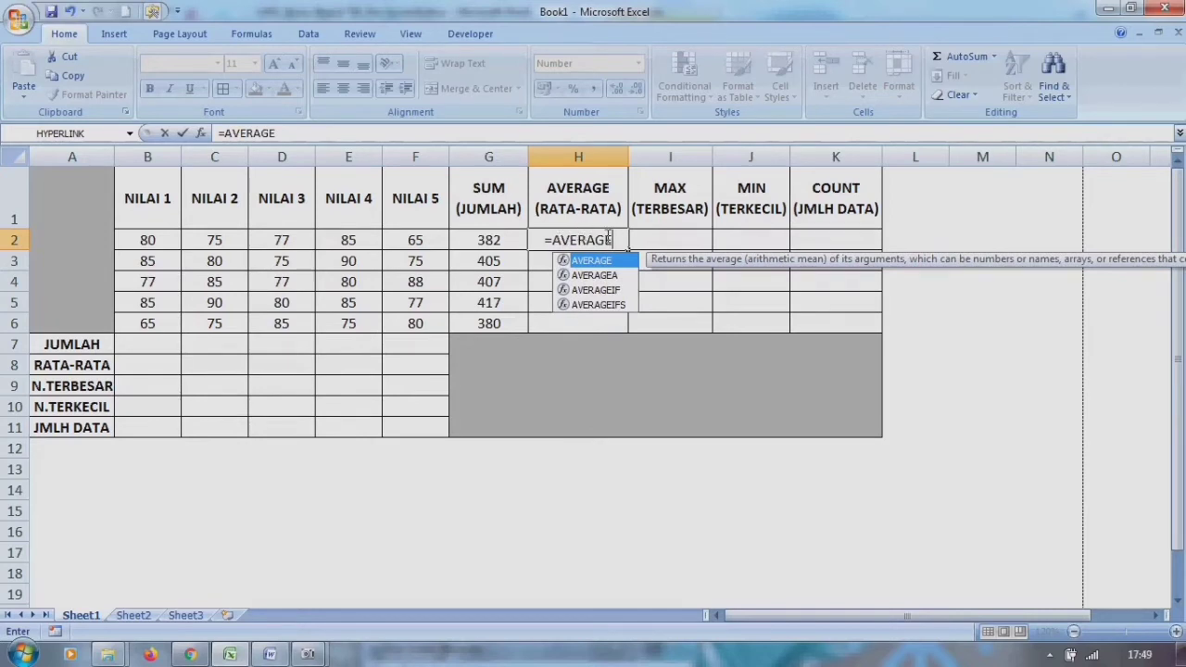
pyautogui.write('9')
pyautogui.press('BackSpace')
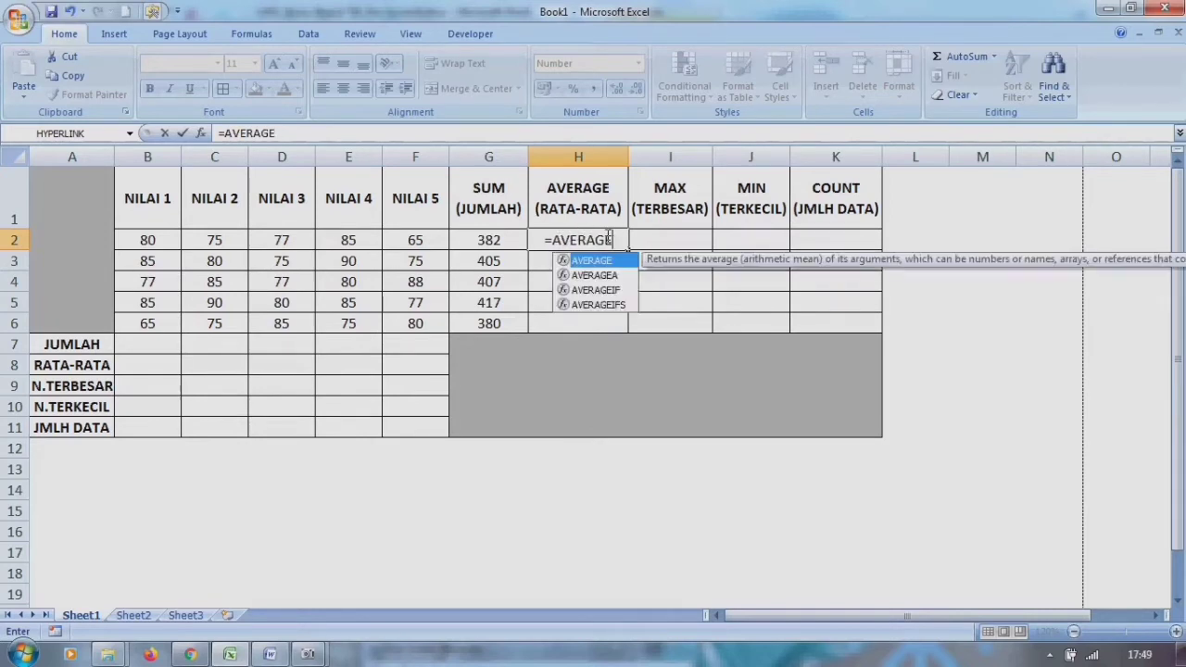
pyautogui.write('(')
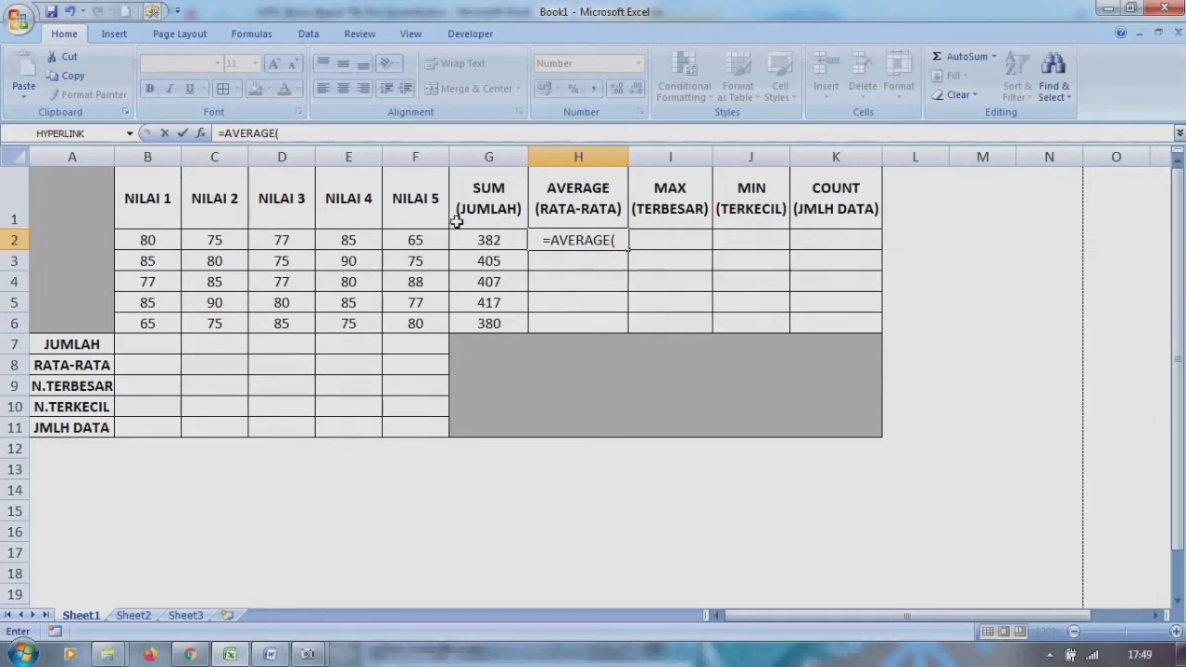
pyautogui.click(151, 241)
pyautogui.moveTo(150, 240); pyautogui.dragTo(411, 234)
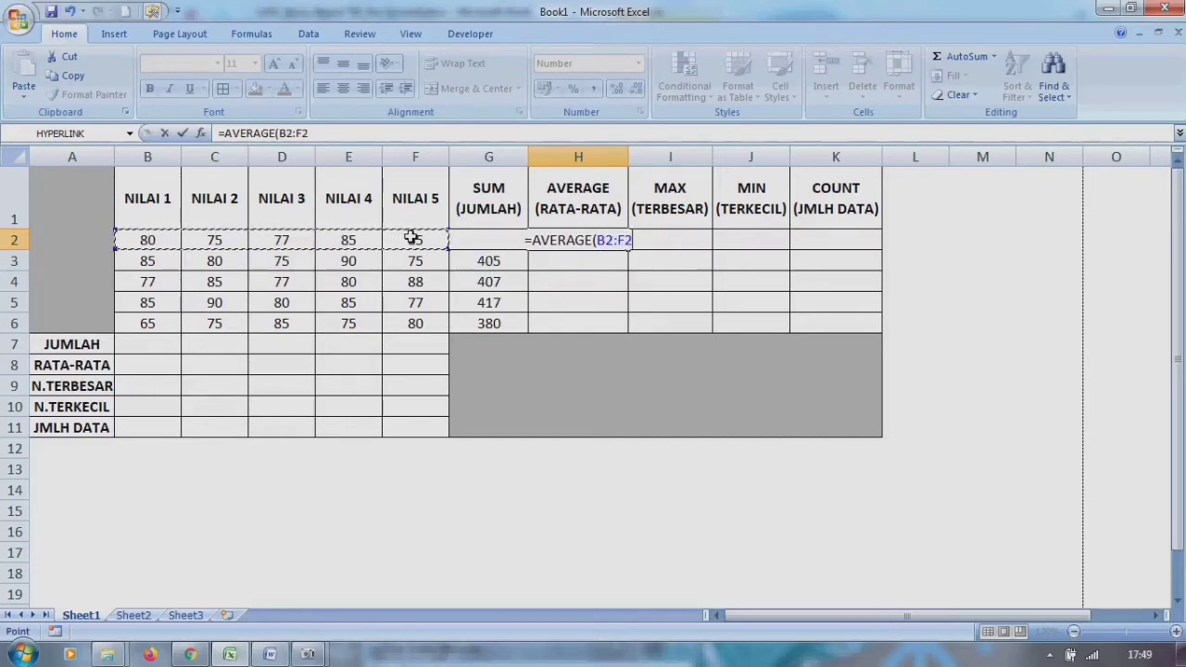
pyautogui.write(')')
pyautogui.press('Return')
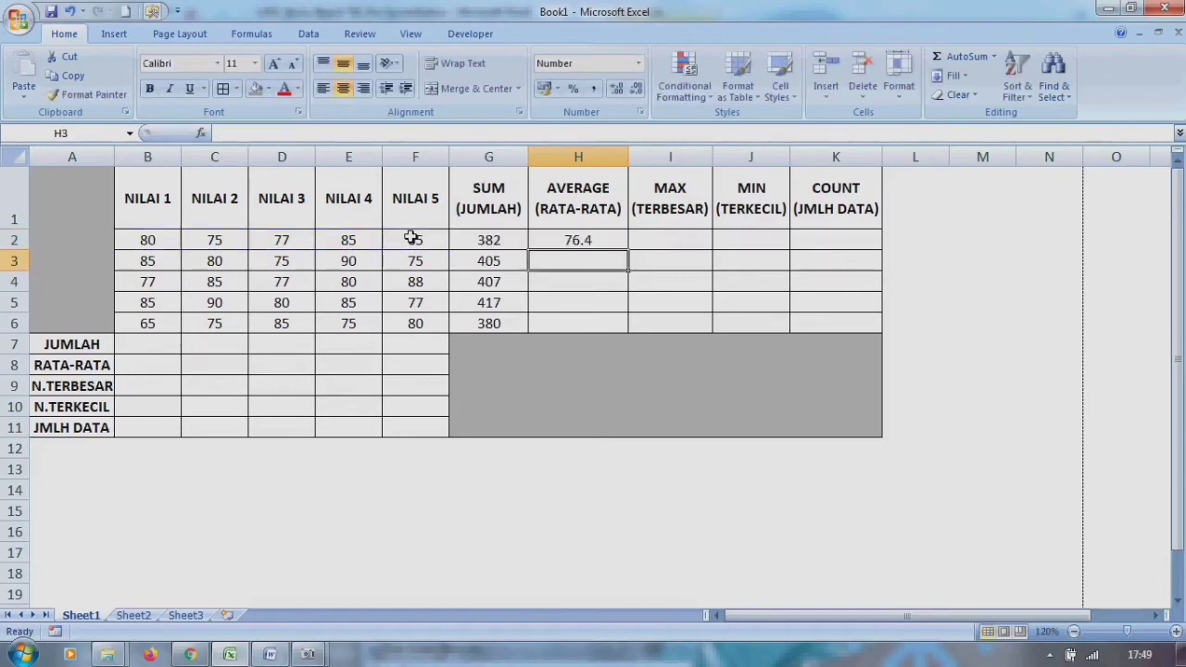
# Replace the formula in H2 with =AVERAGE(B2;D2;F2) to average only the NILAI 1, NILAI 3 and NILAI 5 values.
pyautogui.click(553, 238)
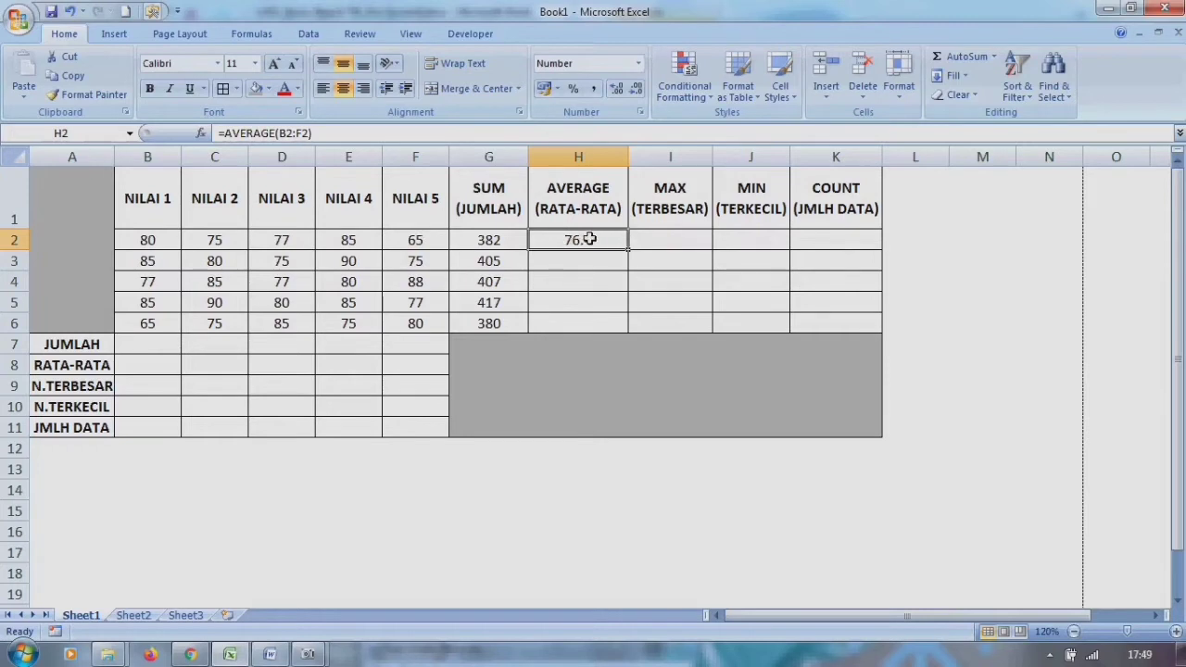
pyautogui.write('=')
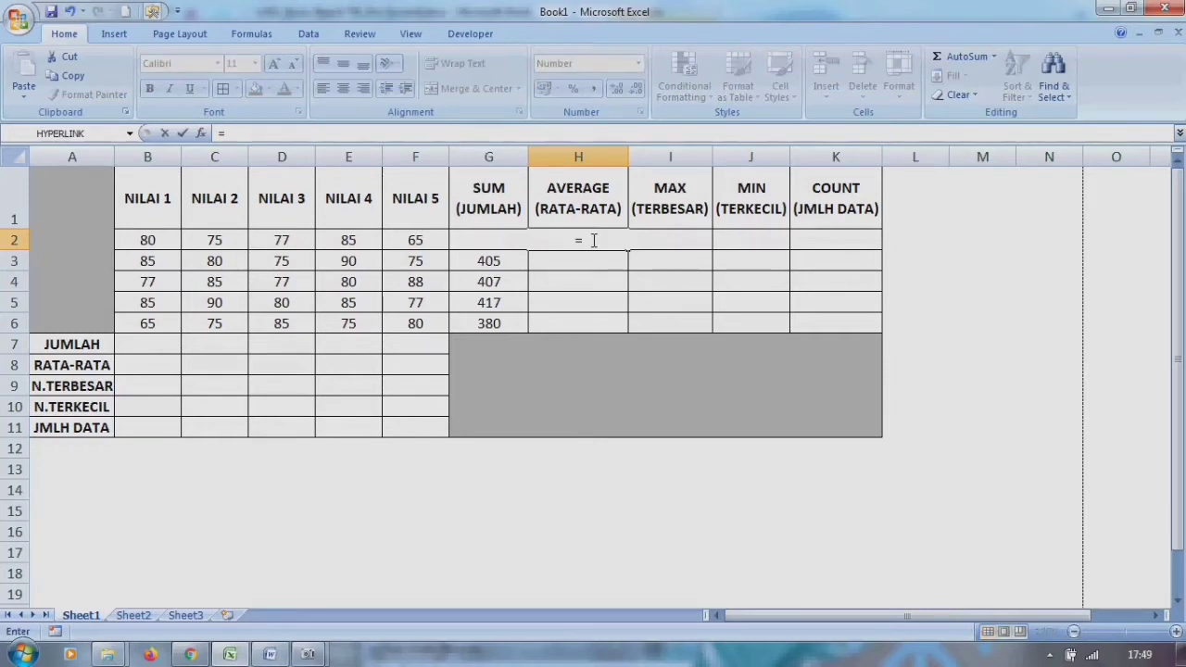
pyautogui.write('A')
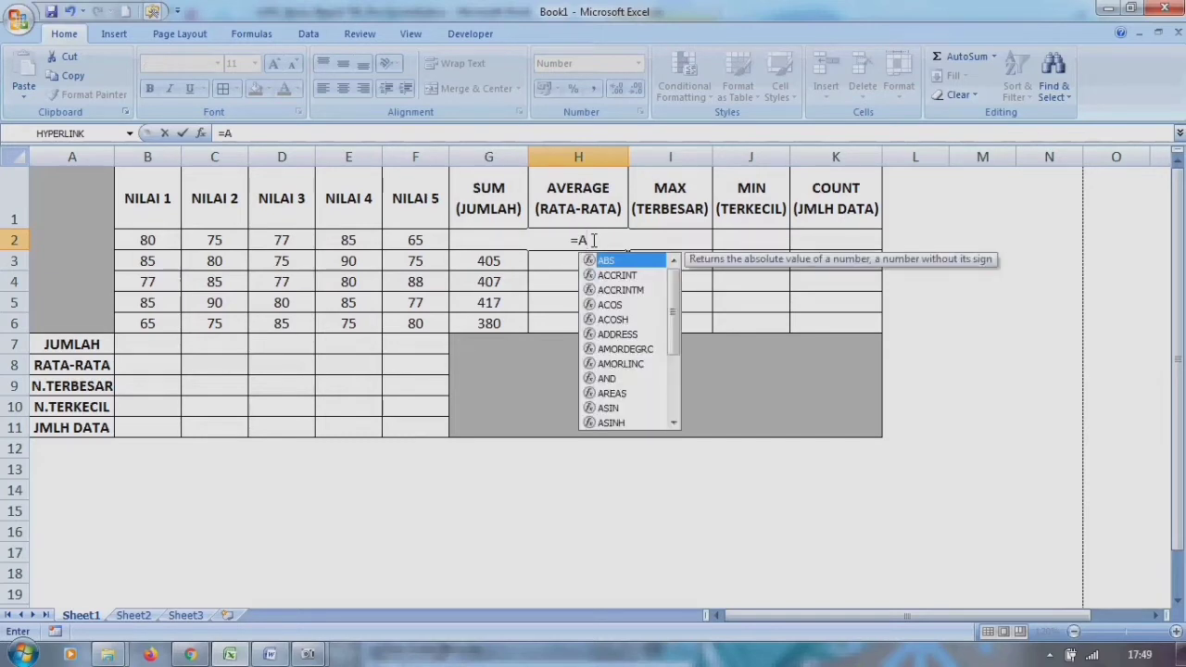
pyautogui.write('VERAGE')
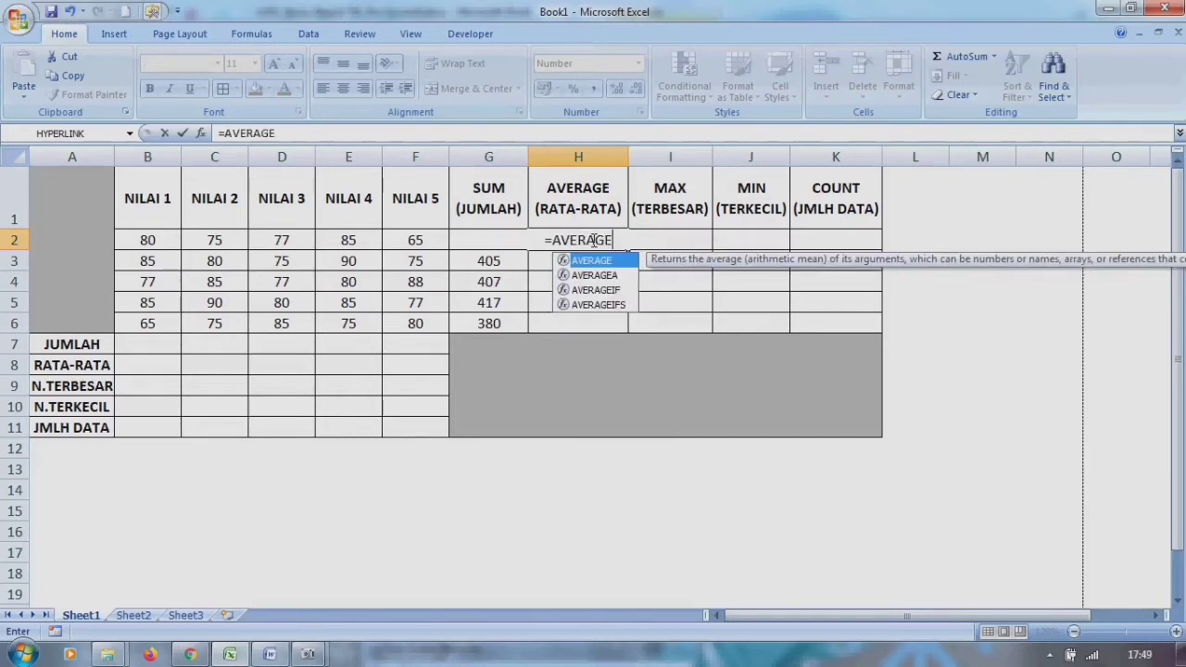
pyautogui.write('(')
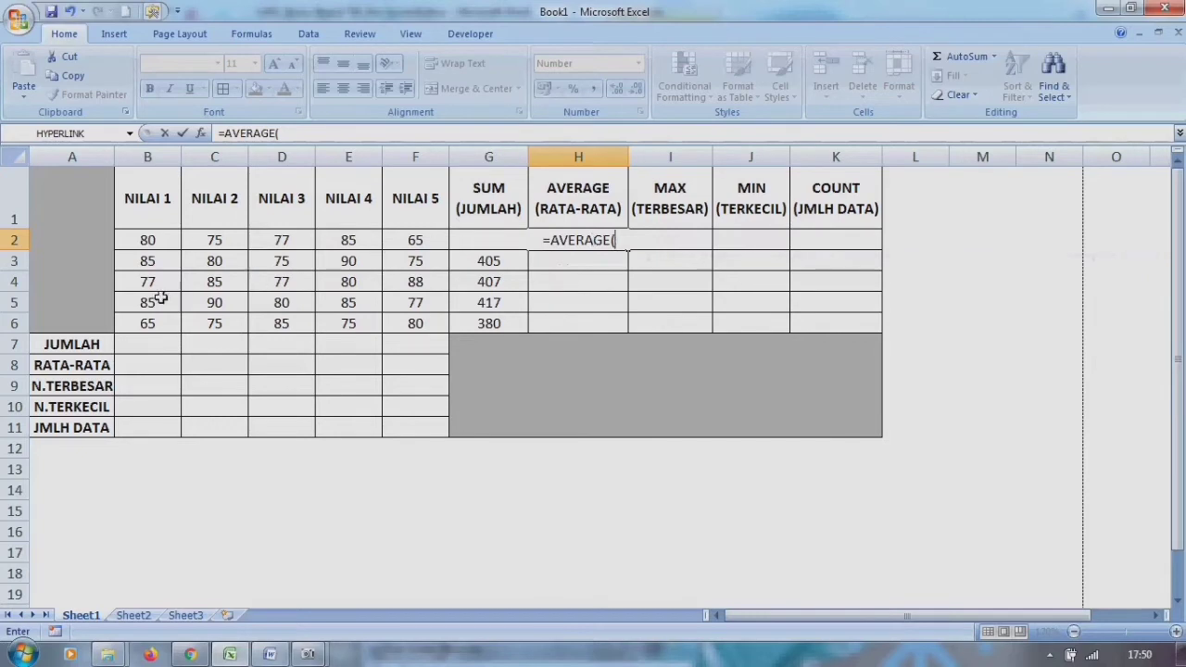
pyautogui.click(137, 240)
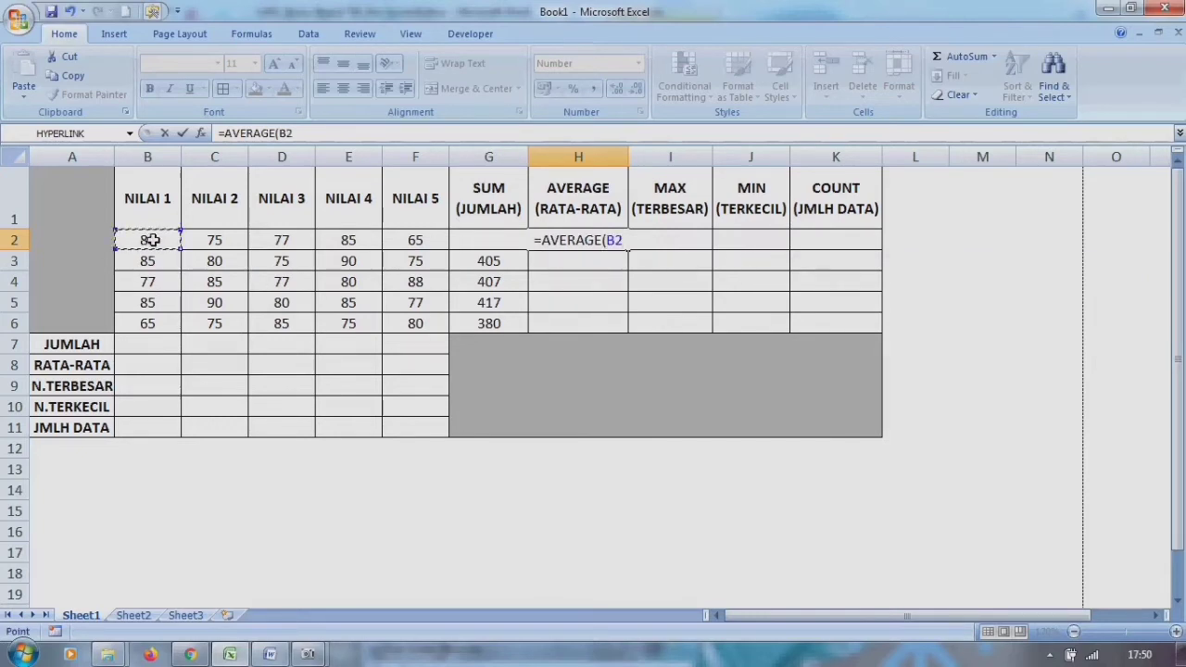
pyautogui.write(';')
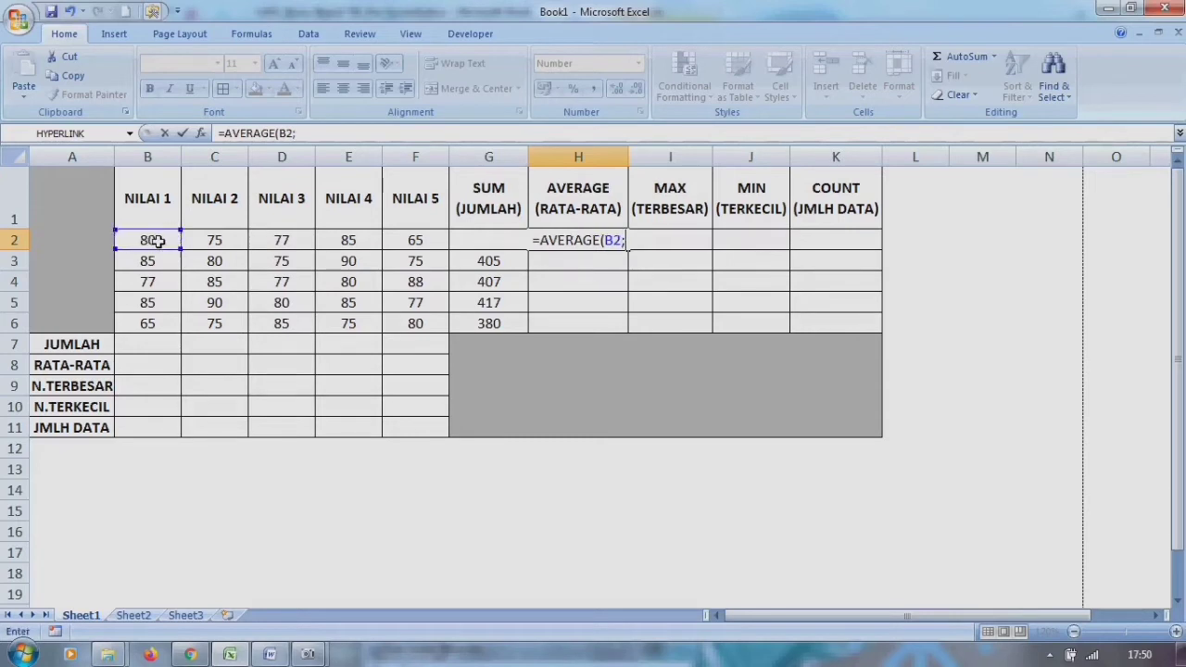
pyautogui.click(295, 240)
pyautogui.write(';')
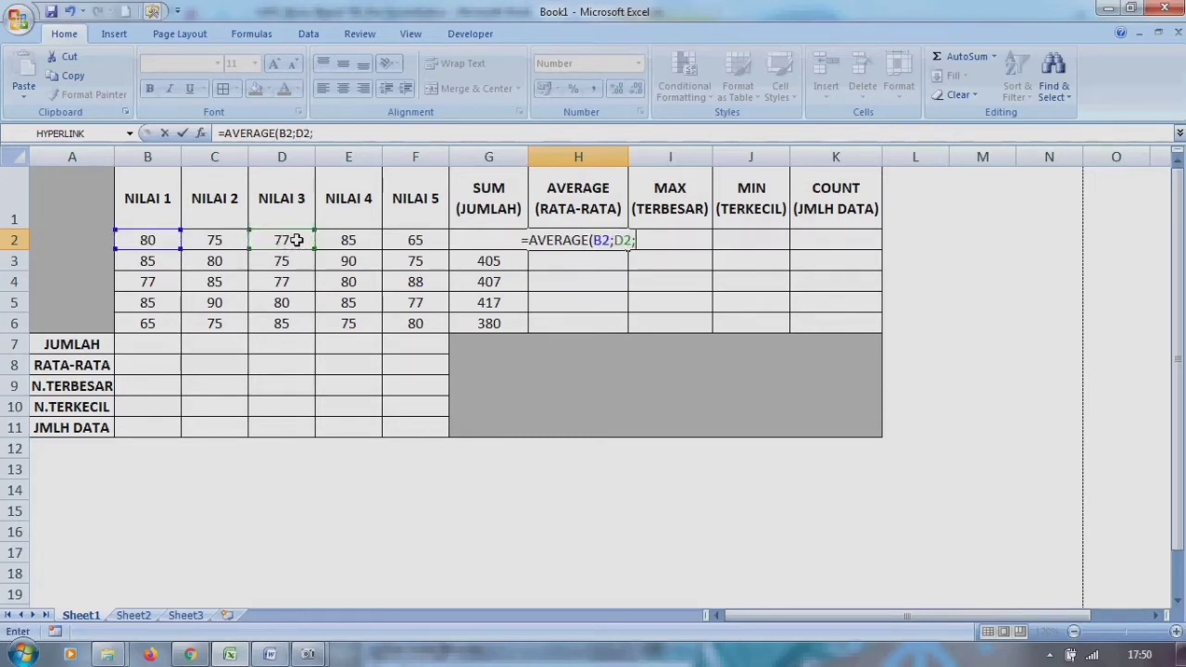
pyautogui.click(412, 240)
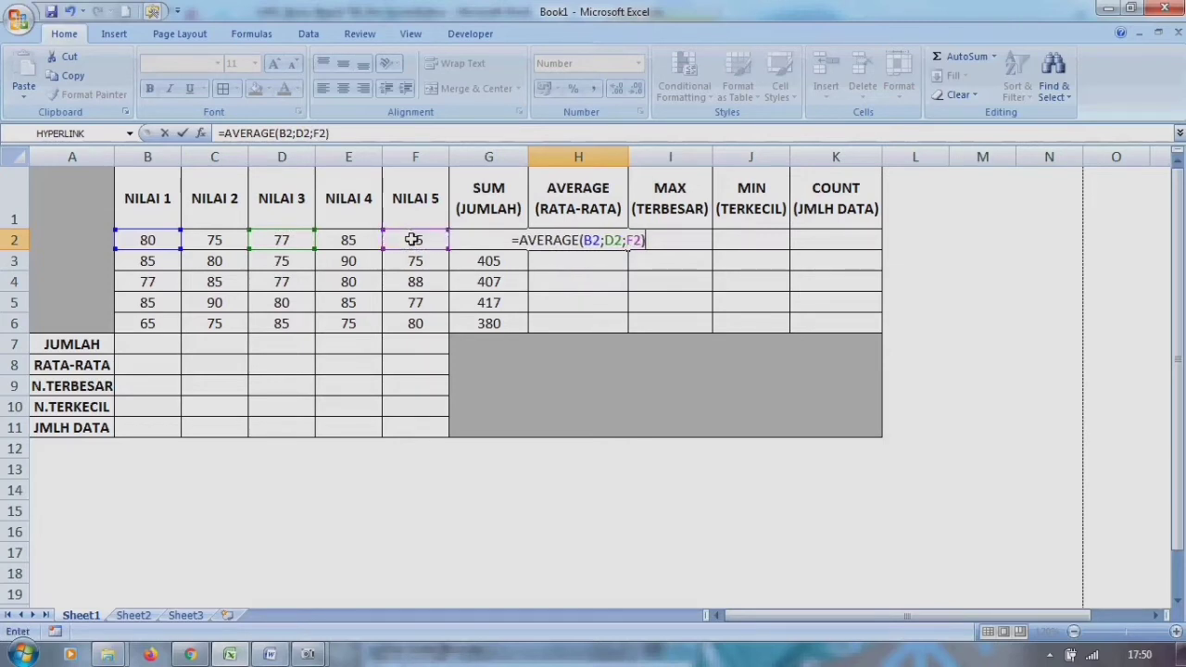
pyautogui.press('Return')
pyautogui.click(561, 234)
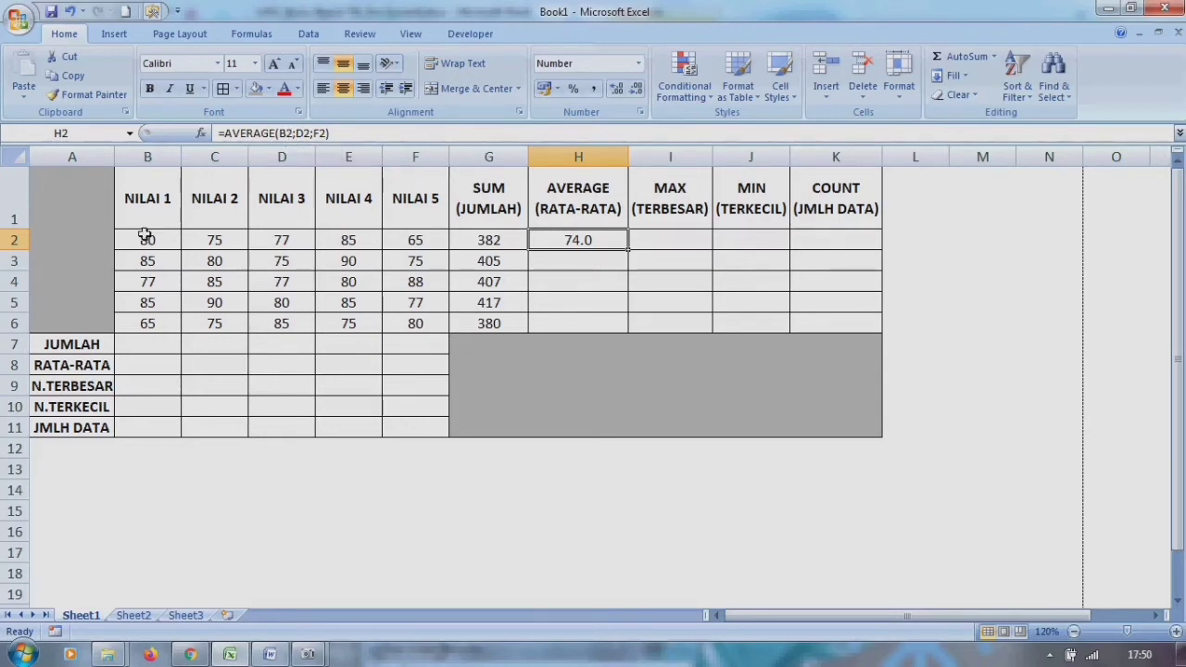
# Replace the formula in H2 with =AVERAGE(B2:F2) and fill it down to H6.
pyautogui.moveTo(139, 239); pyautogui.dragTo(417, 236)
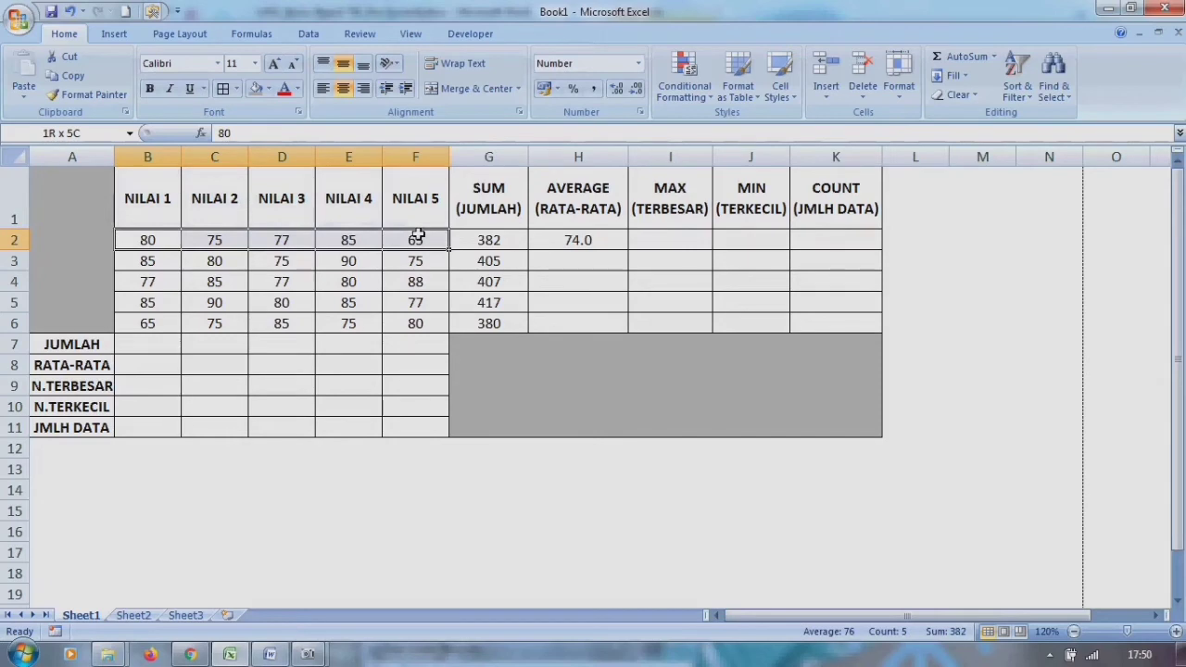
pyautogui.click(588, 239)
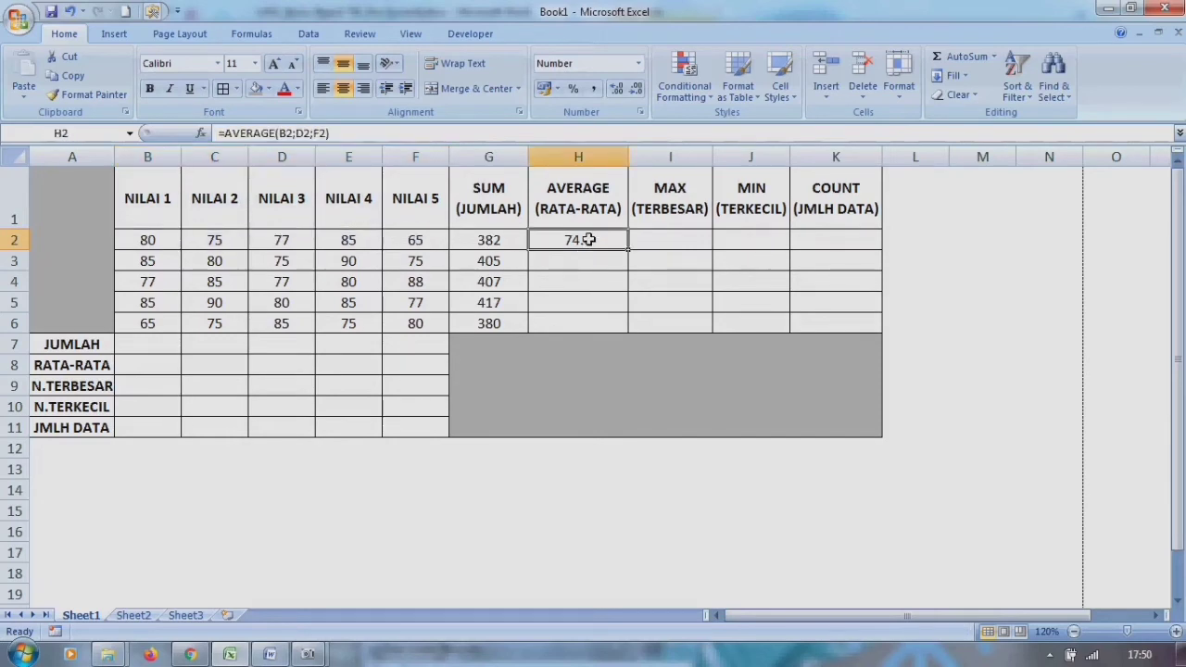
pyautogui.write('=')
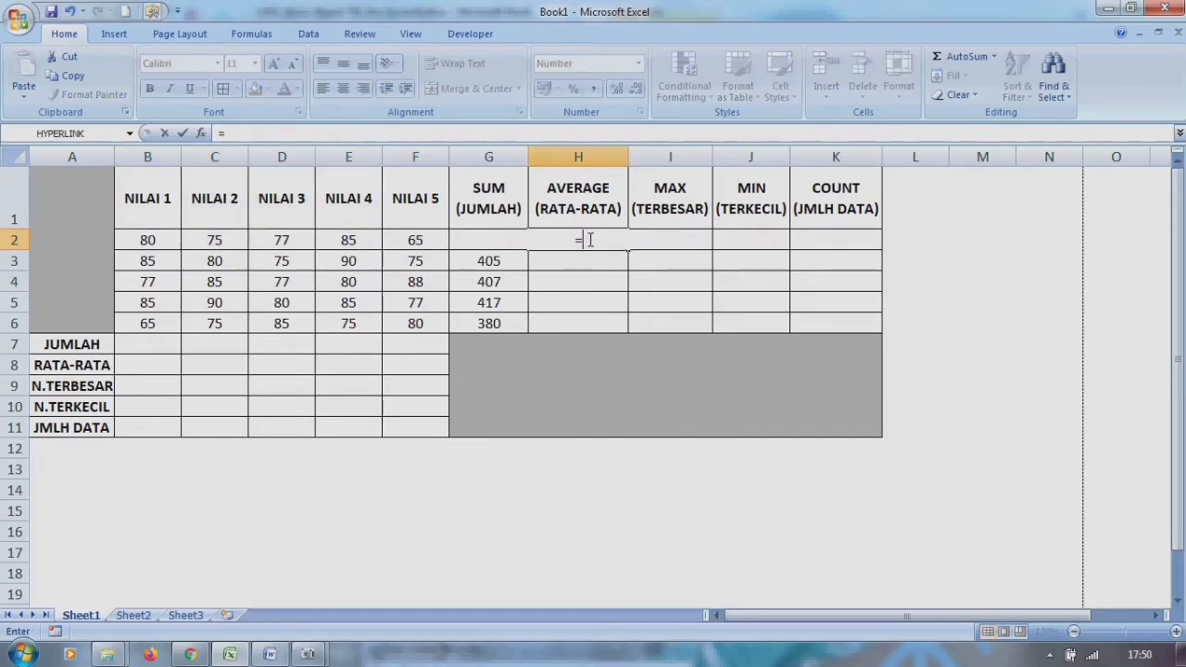
pyautogui.write('AVERAG')
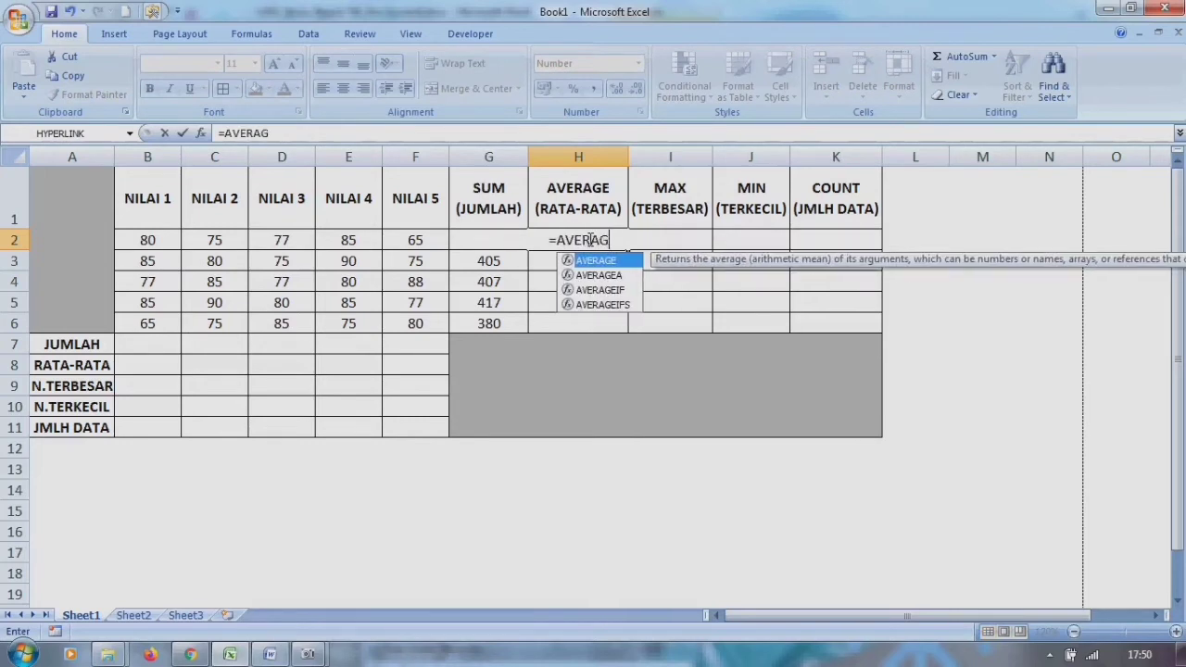
pyautogui.write('E(')
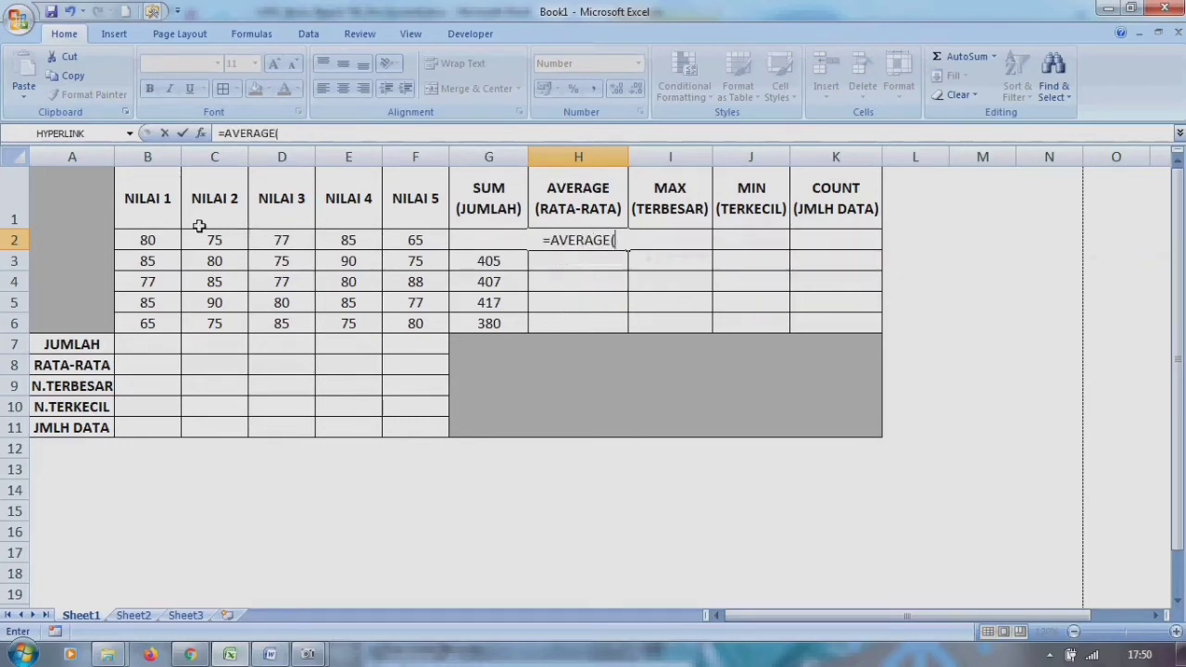
pyautogui.moveTo(139, 240); pyautogui.dragTo(447, 239)
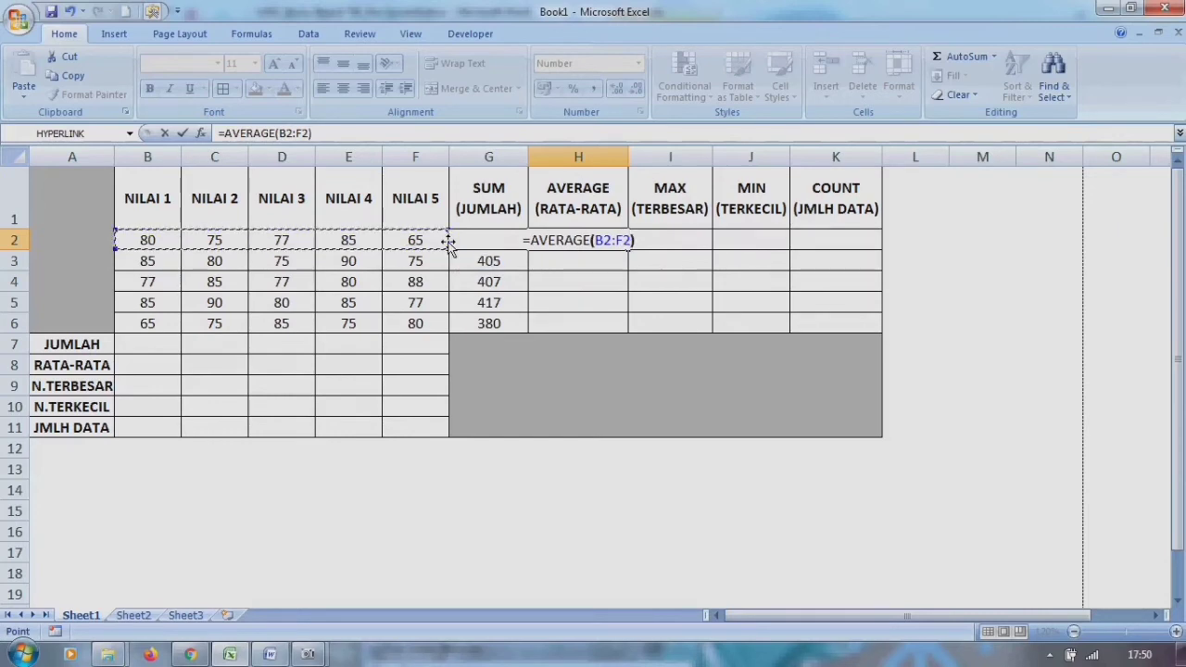
pyautogui.press('Return')
pyautogui.click(551, 240)
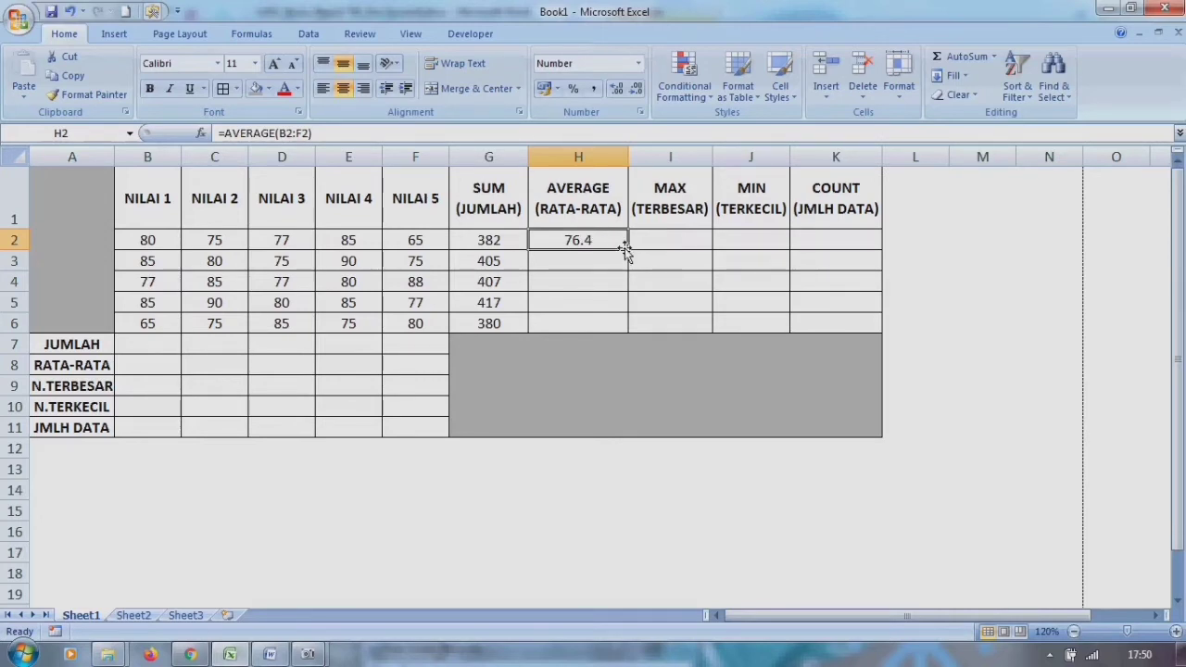
pyautogui.moveTo(626, 248); pyautogui.dragTo(614, 328)
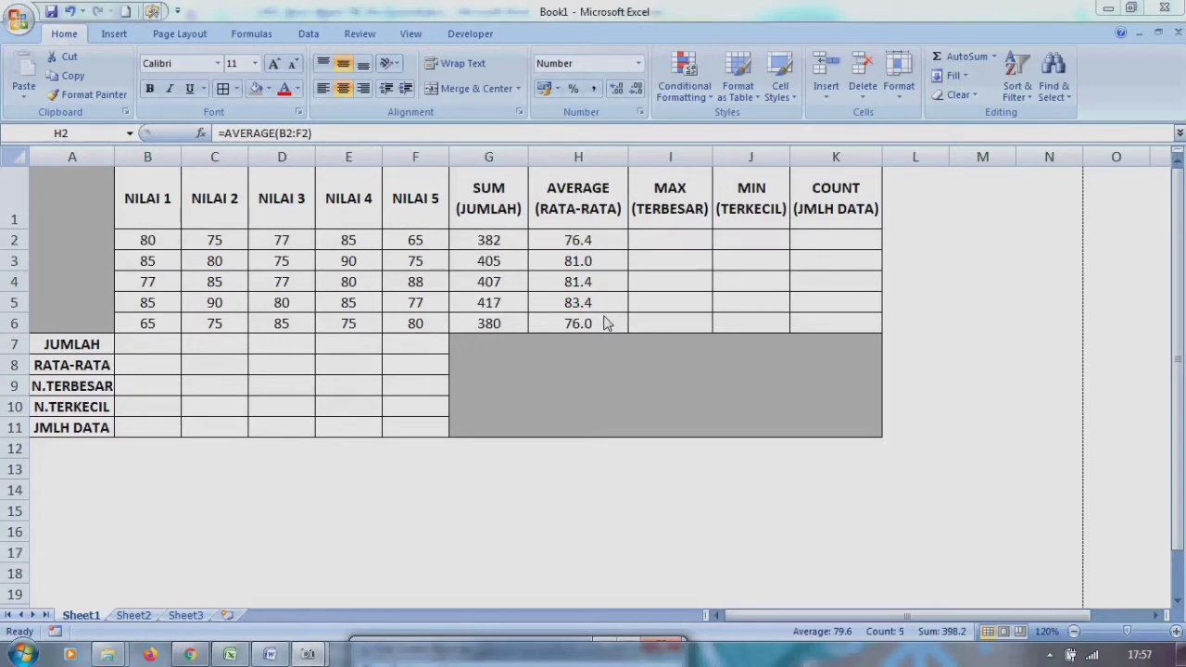
# Enter =MAX(B2:F2) in I2 for the first row's largest score and fill it down to I6.
pyautogui.click(668, 239)
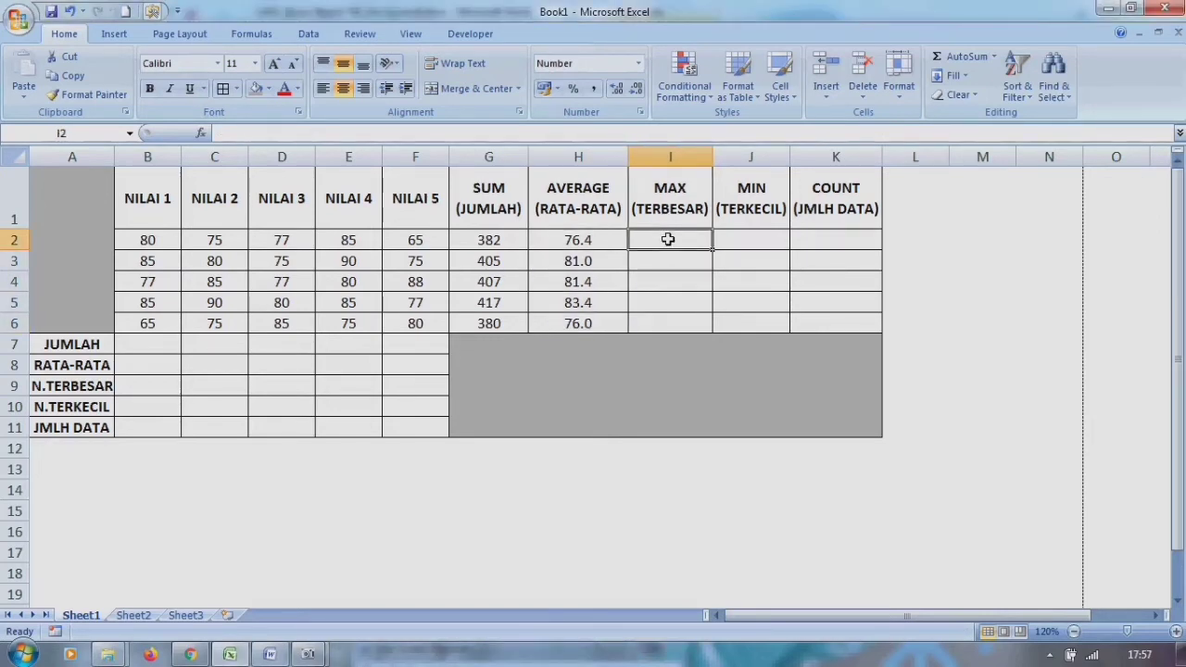
pyautogui.write('=m')
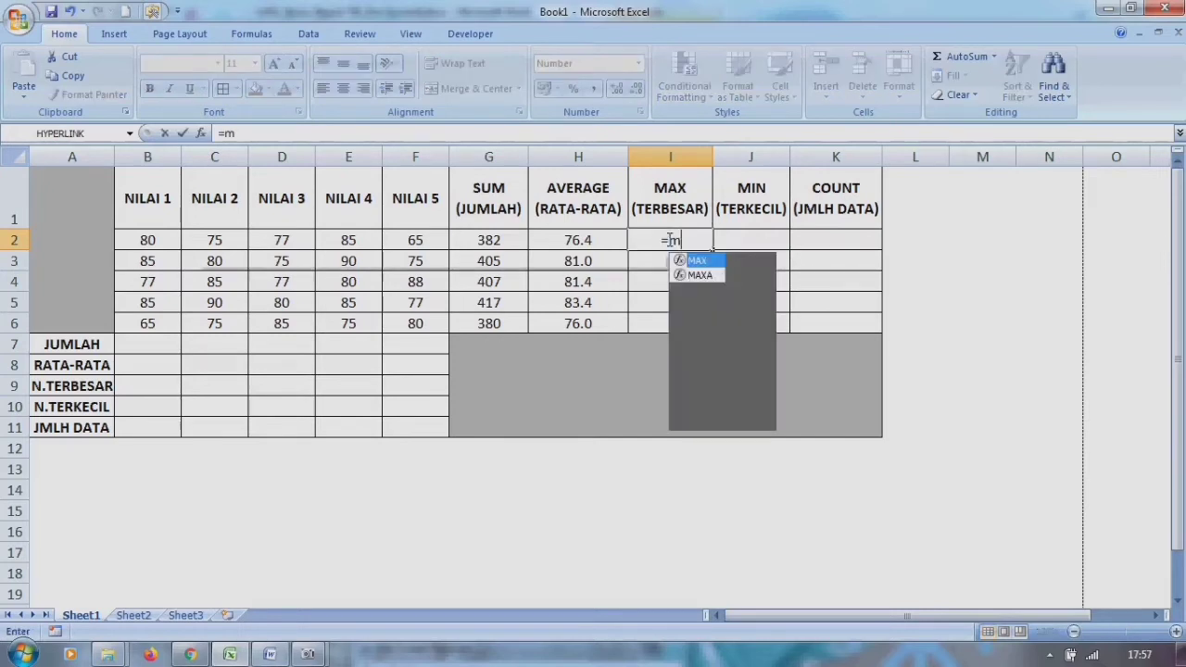
pyautogui.write('ax')
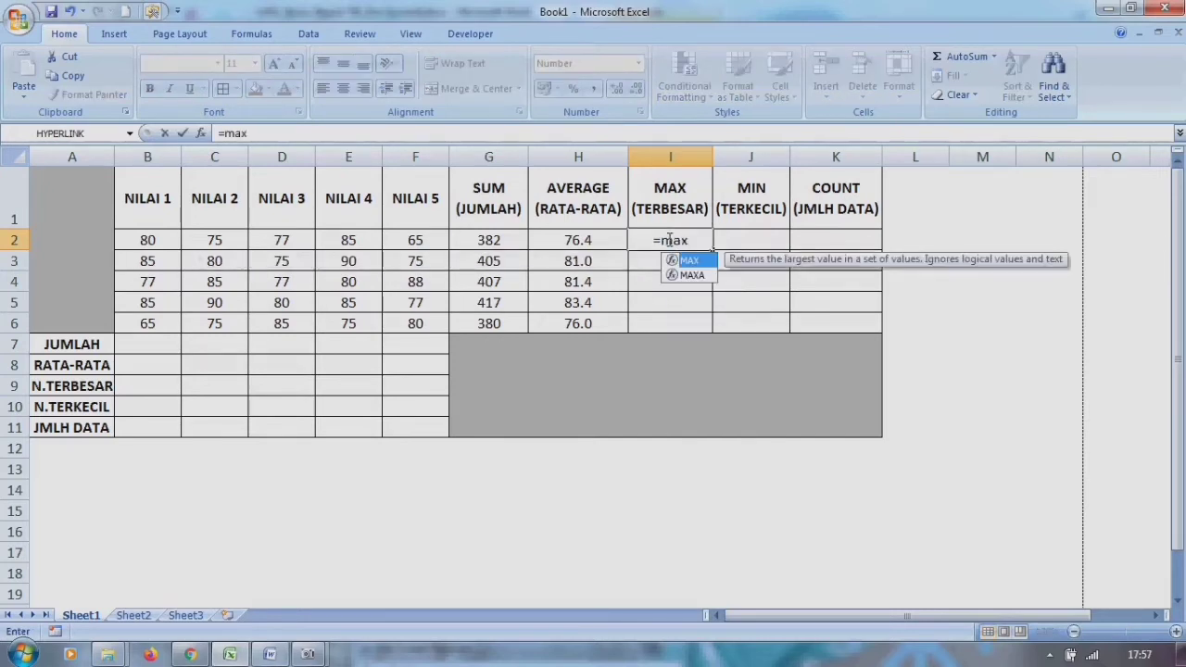
pyautogui.write('(')
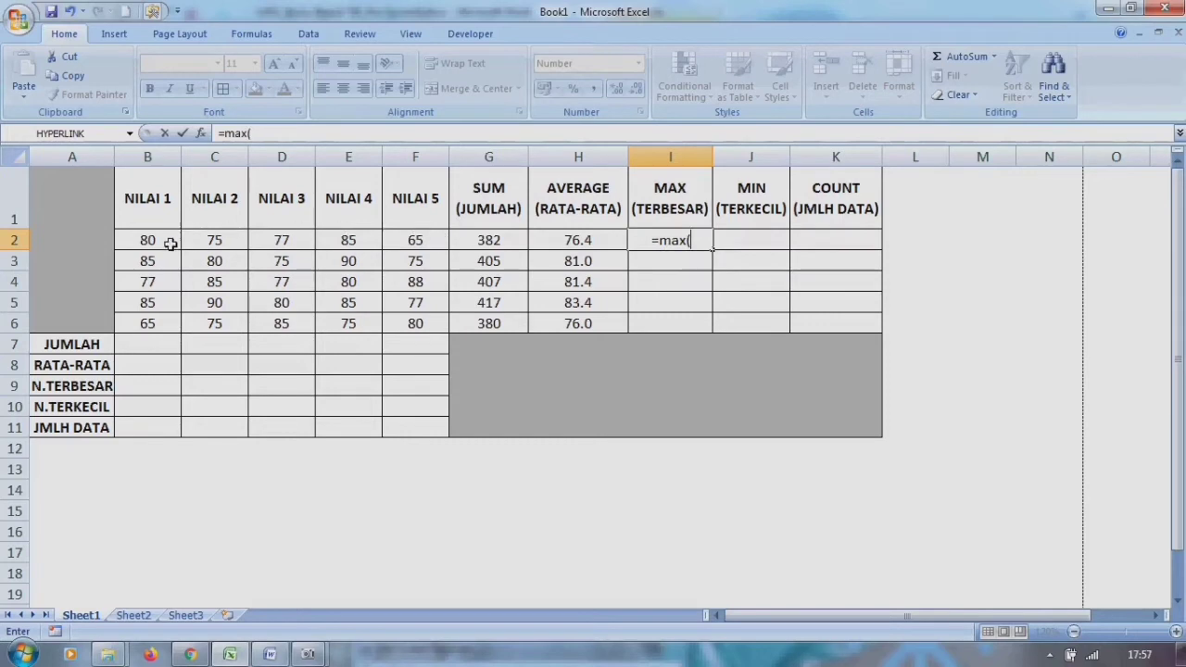
pyautogui.moveTo(155, 240); pyautogui.dragTo(422, 237)
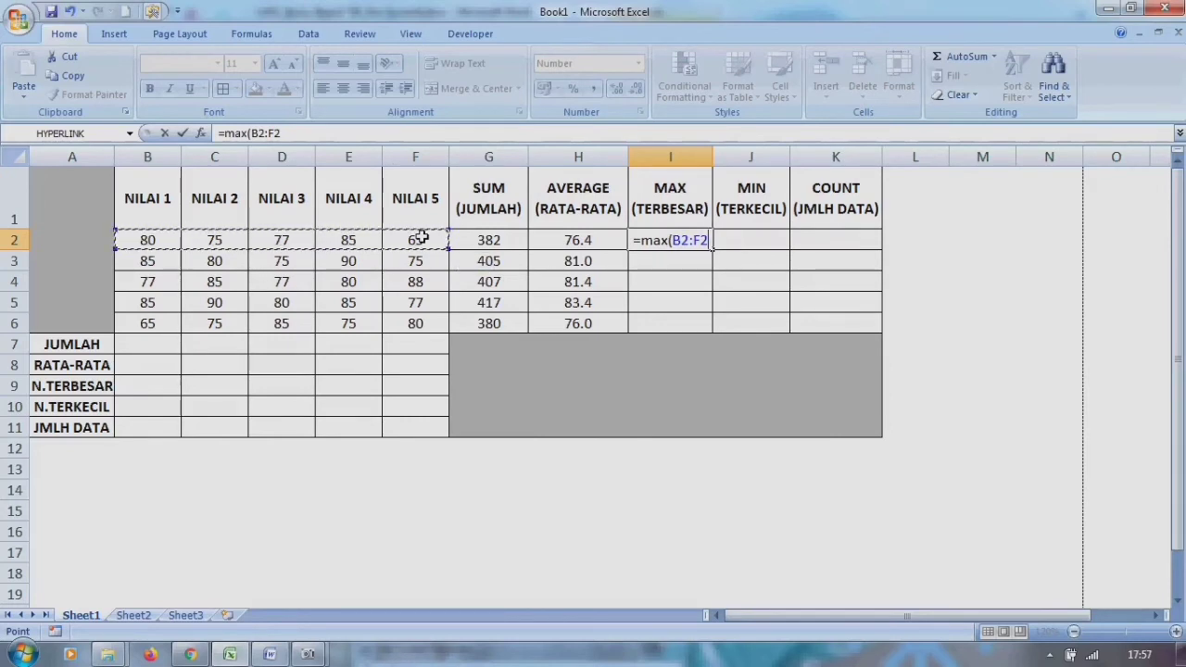
pyautogui.write(')')
pyautogui.press('Return')
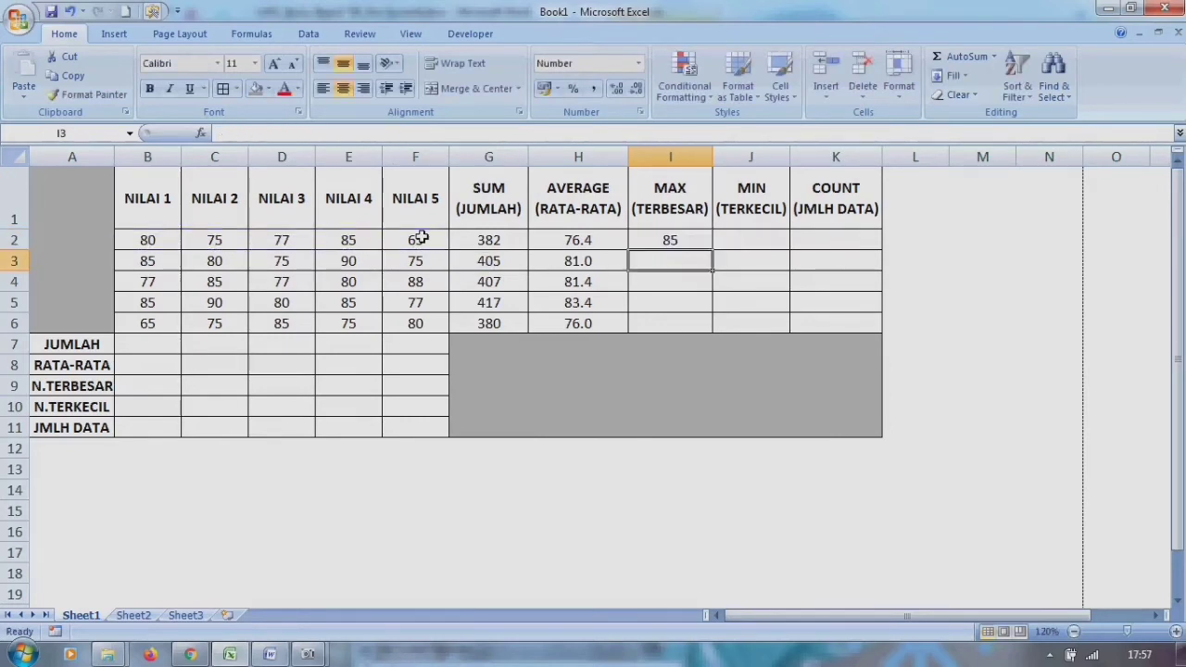
pyautogui.click(660, 240)
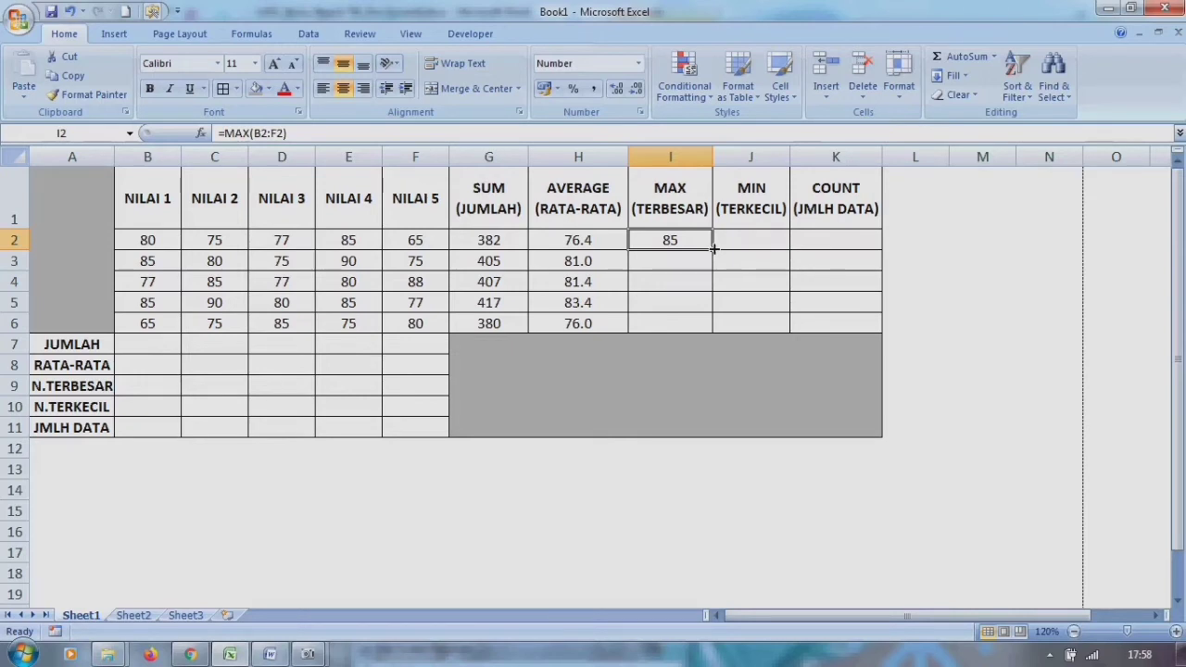
pyautogui.moveTo(714, 248); pyautogui.dragTo(701, 325)
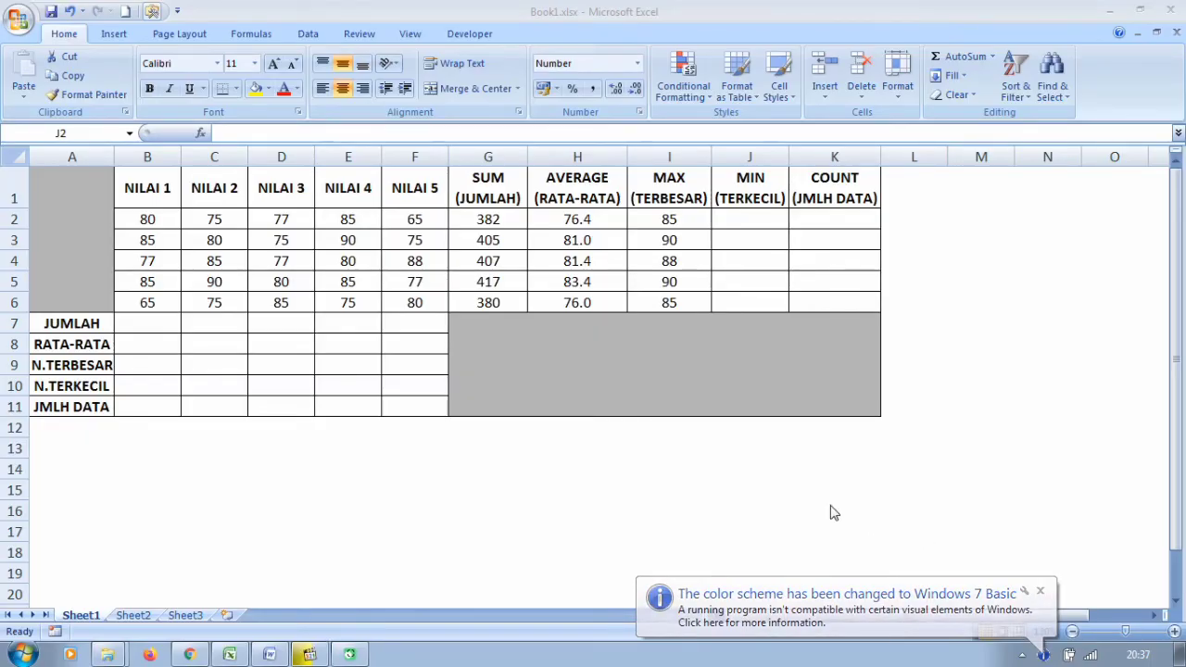
# Enter =MIN(B2:F2) in J2 for the first row's smallest score and fill it down to J6.
pyautogui.click(732, 218)
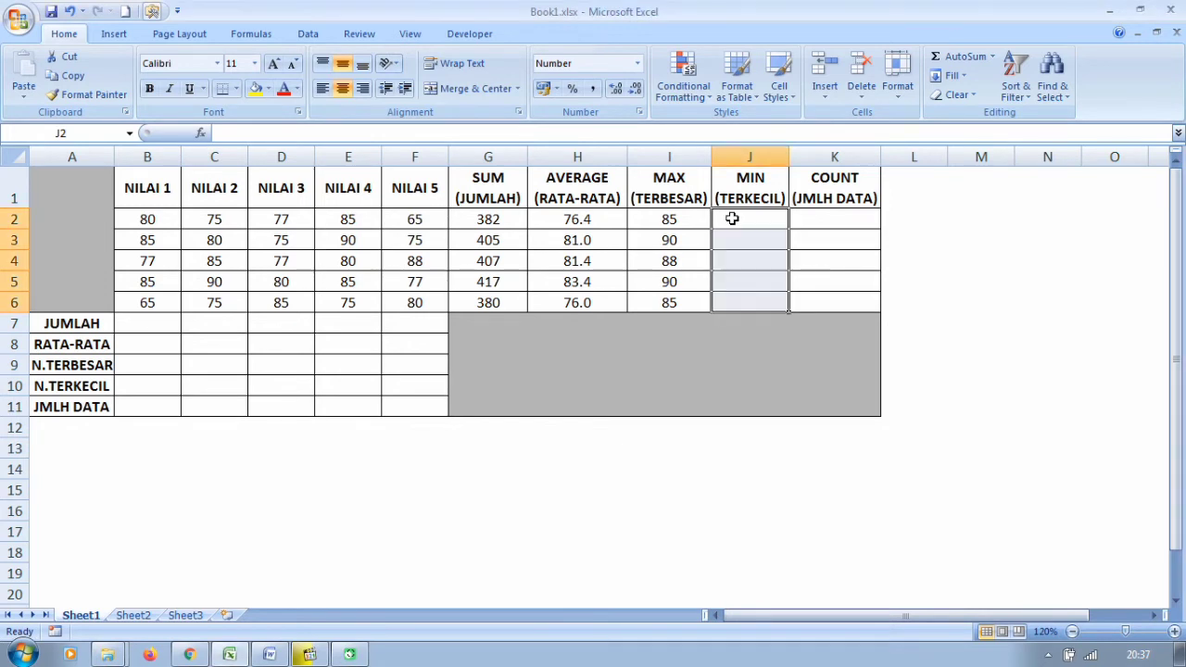
pyautogui.click(732, 219)
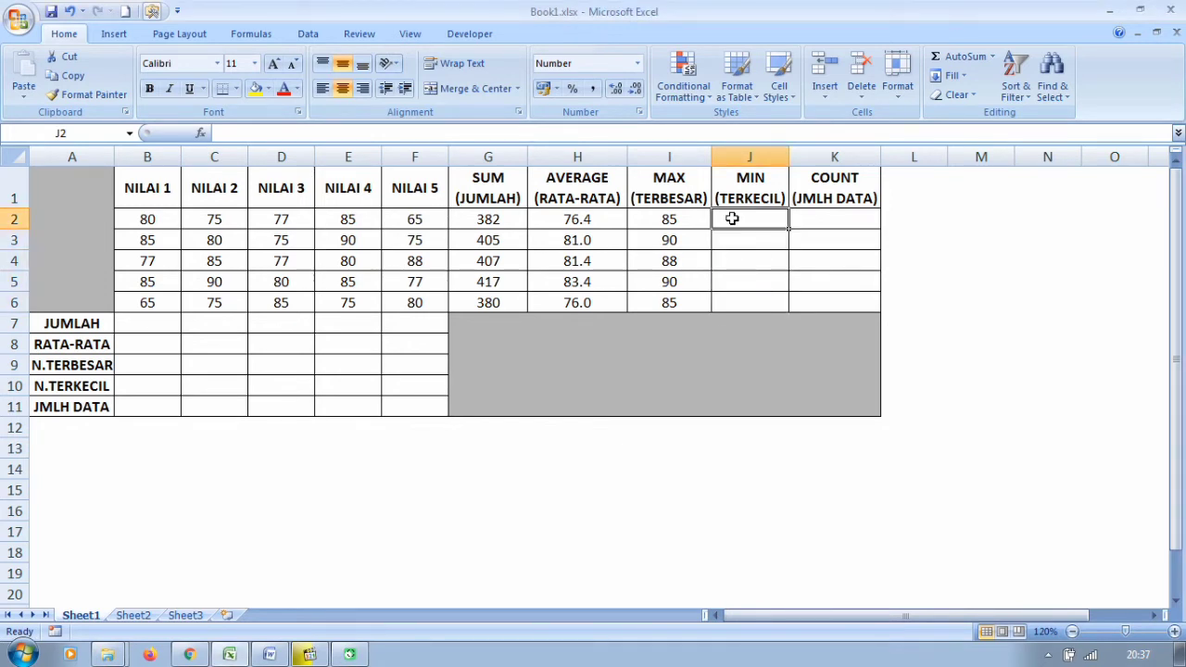
pyautogui.write('=')
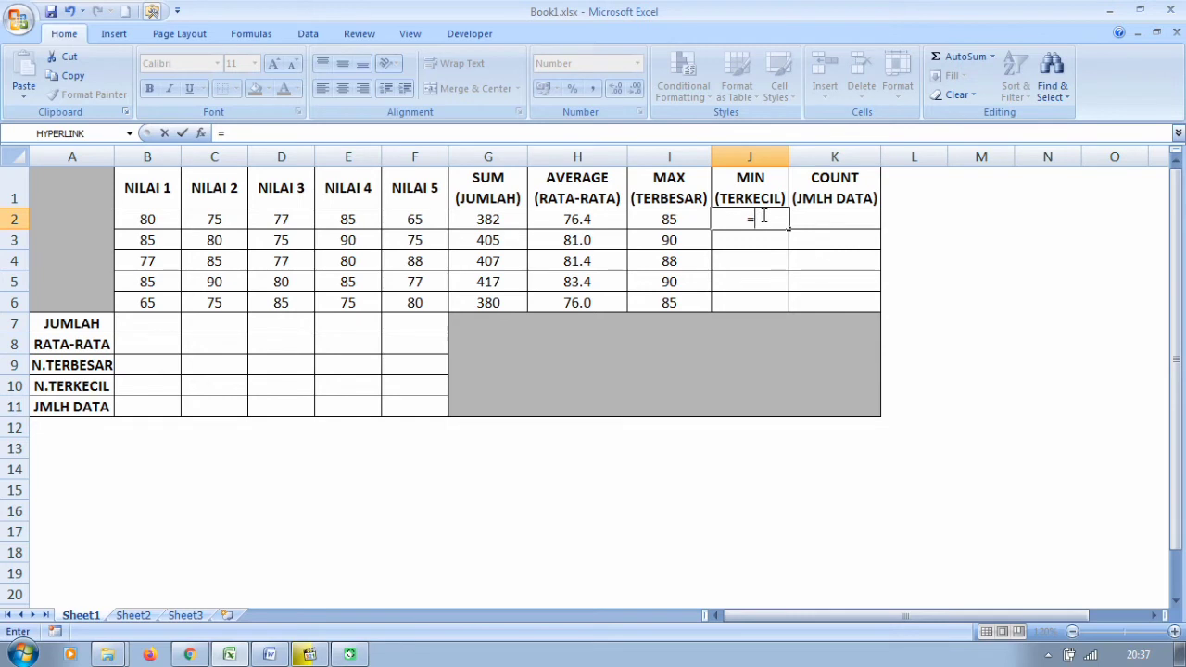
pyautogui.write('MIN')
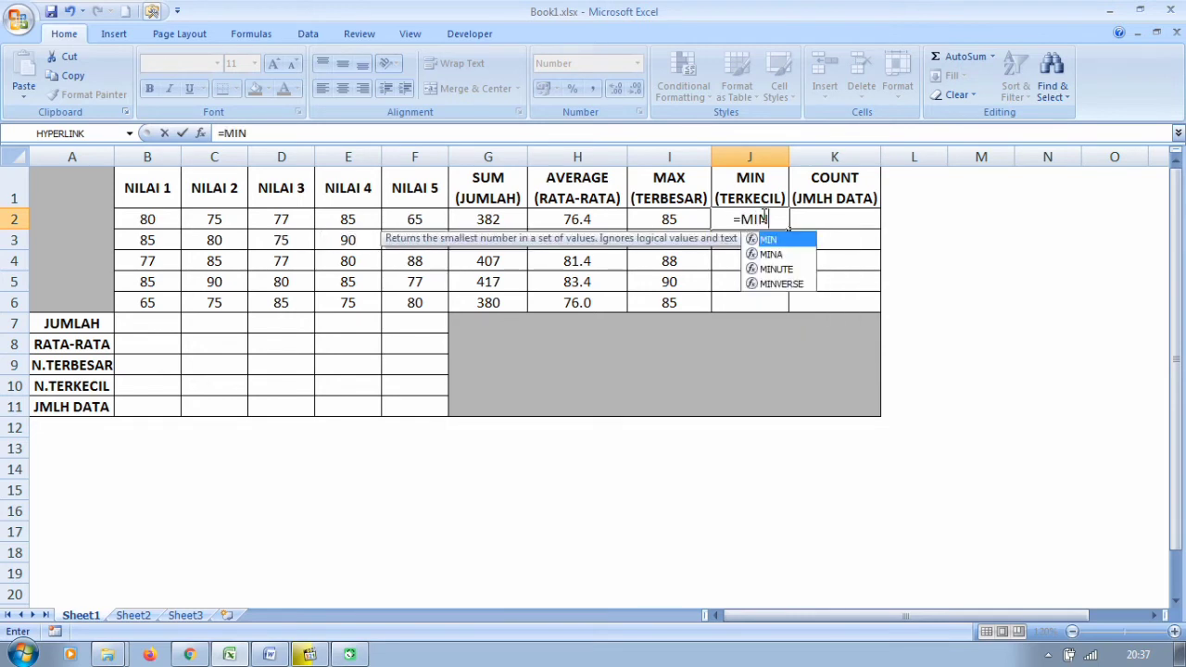
pyautogui.write('(')
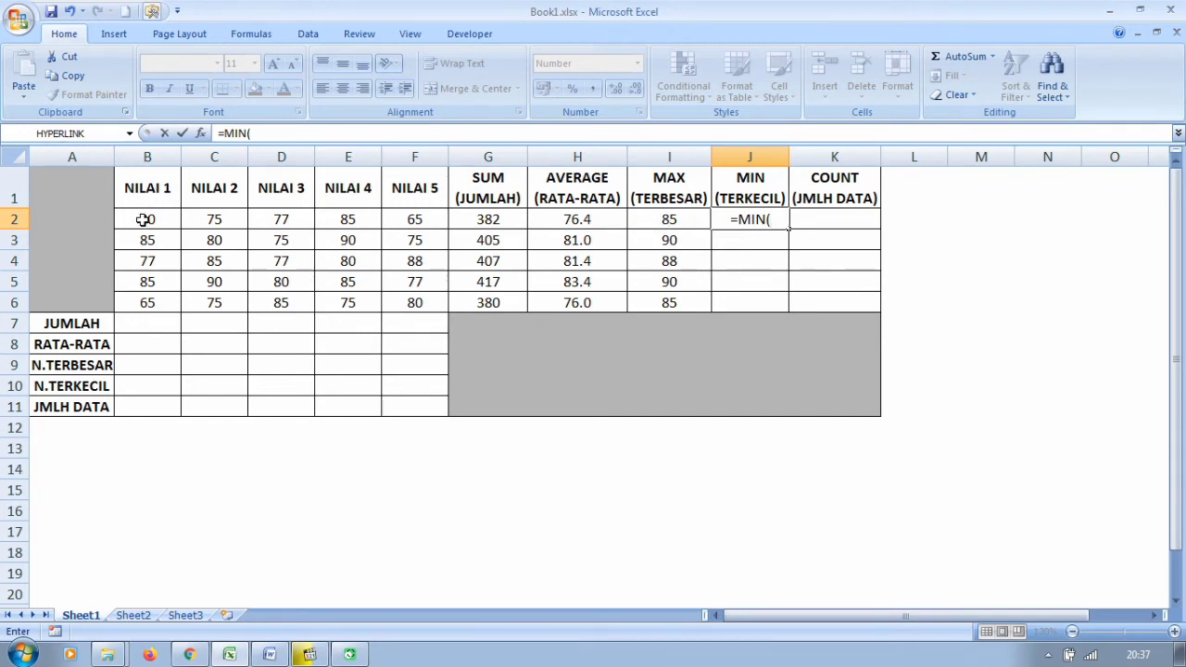
pyautogui.moveTo(129, 218); pyautogui.dragTo(408, 223)
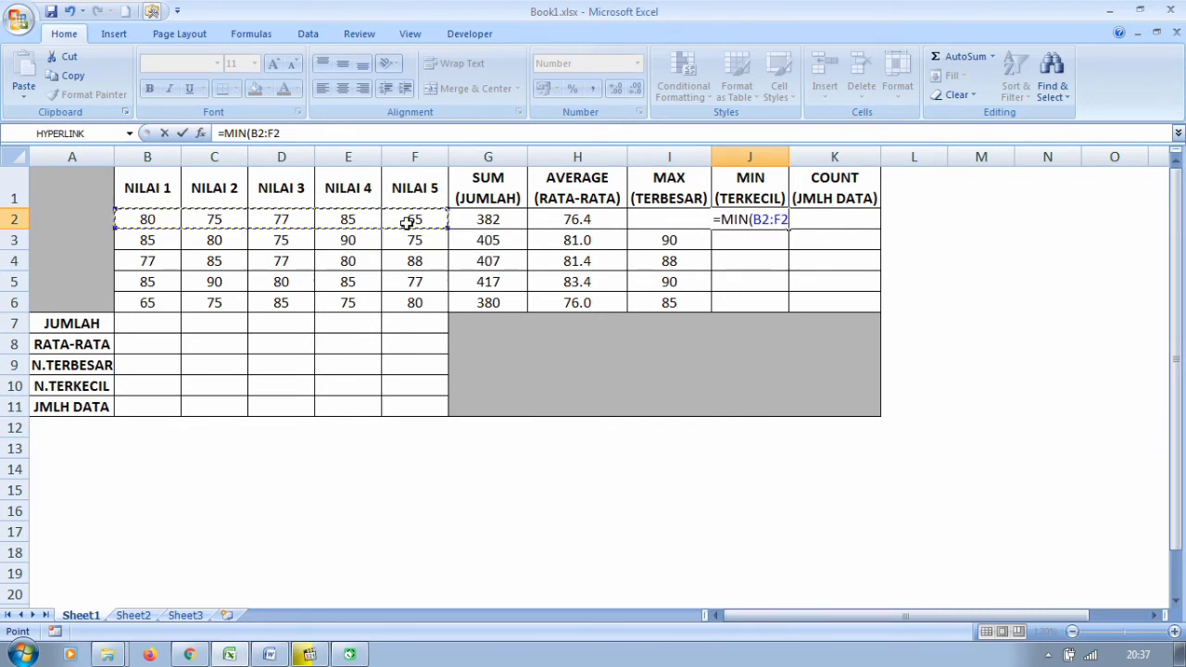
pyautogui.write(')')
pyautogui.press('Return')
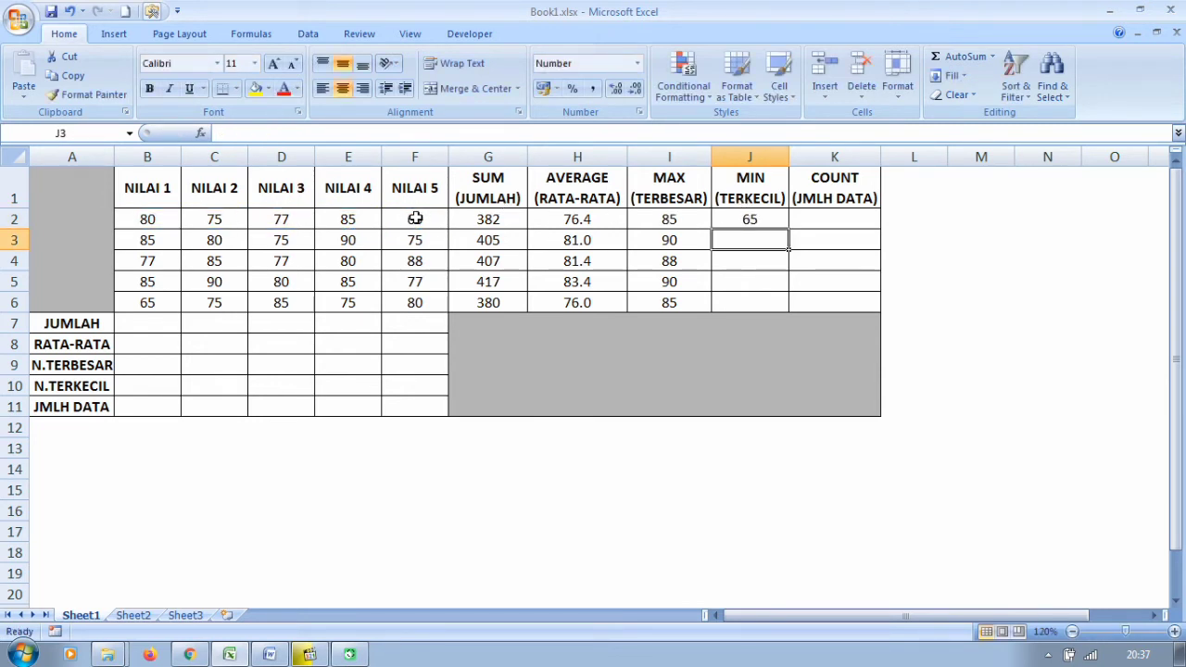
pyautogui.click(751, 217)
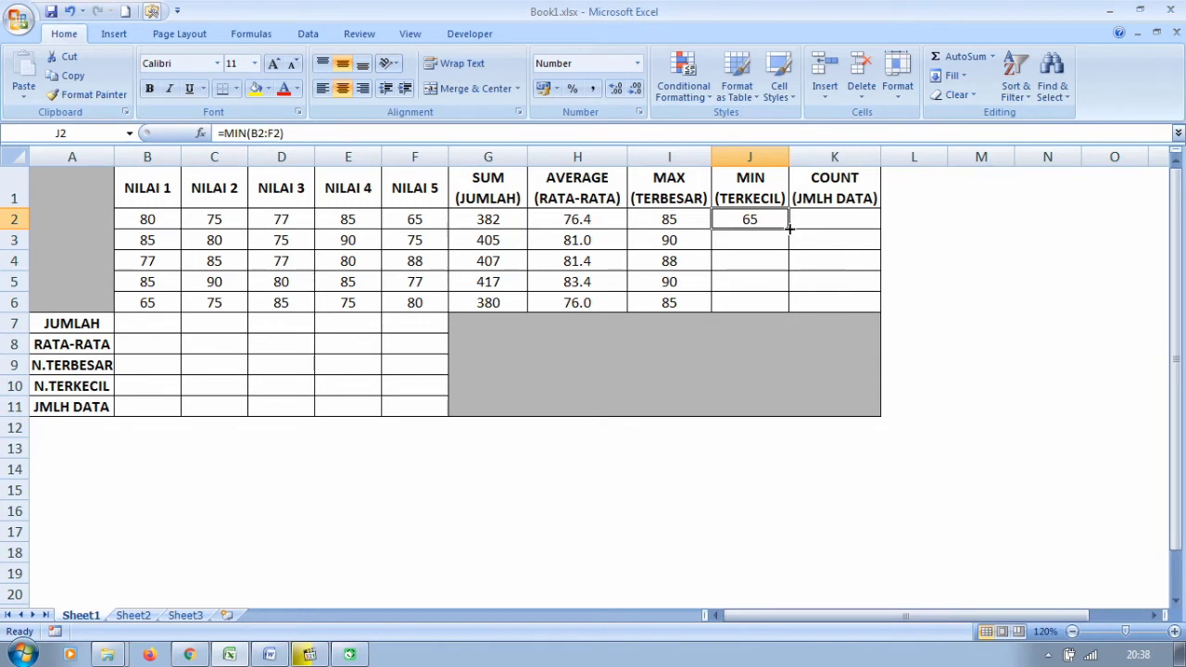
pyautogui.moveTo(789, 226); pyautogui.dragTo(789, 307)
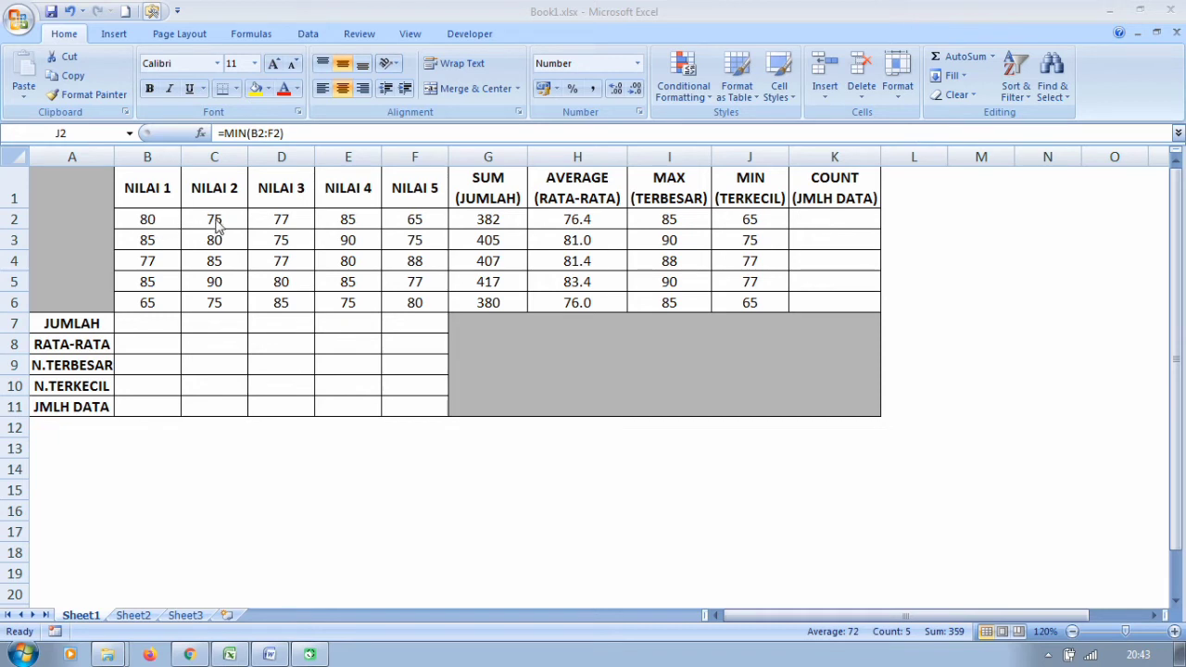
# Enter =COUNT(B2:F2) in K2 to count the first row's scores from NILAI 1 through NILAI 5.
pyautogui.click(142, 220)
pyautogui.moveTo(143, 220); pyautogui.dragTo(399, 219)
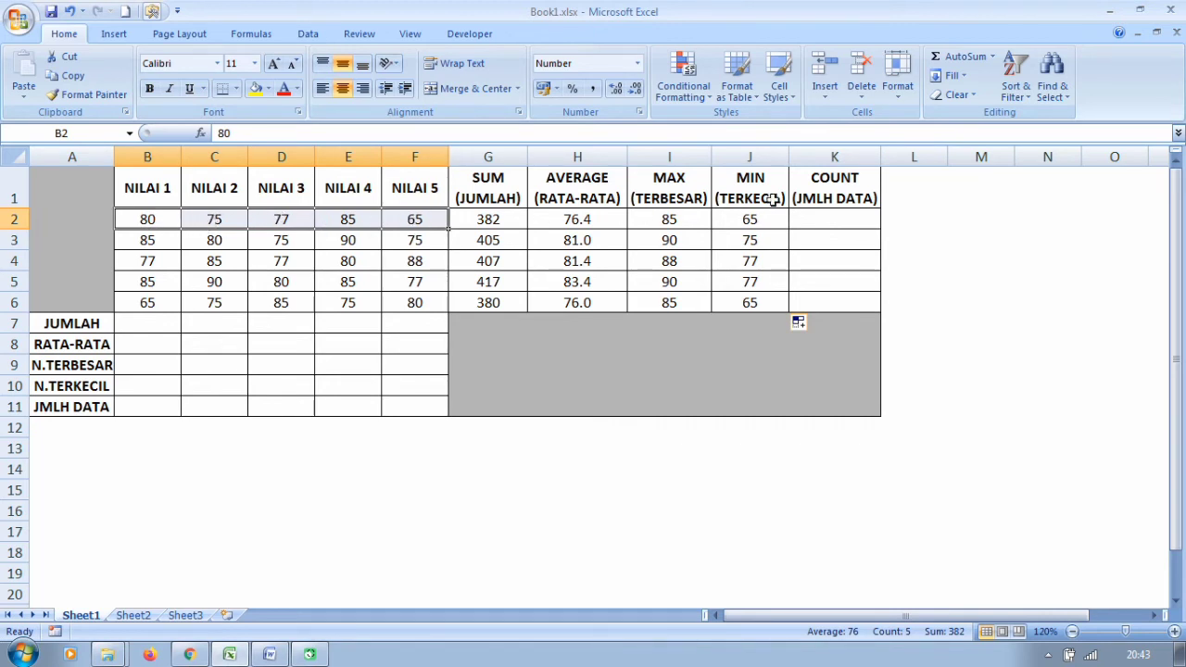
pyautogui.click(811, 216)
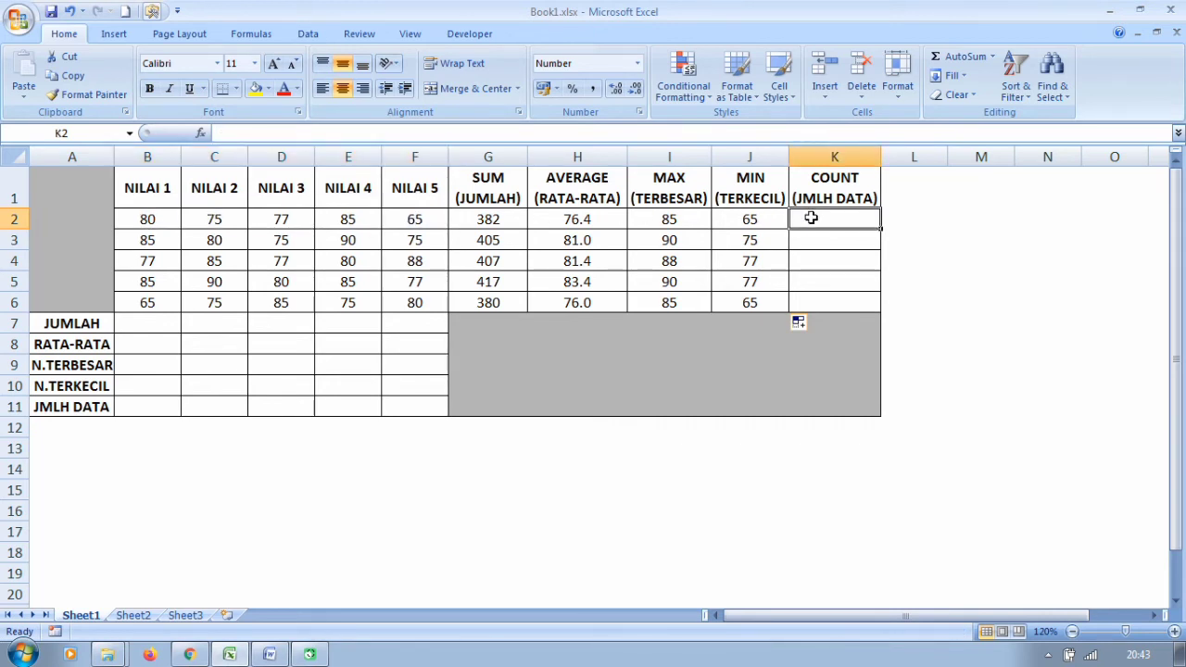
pyautogui.write('=co')
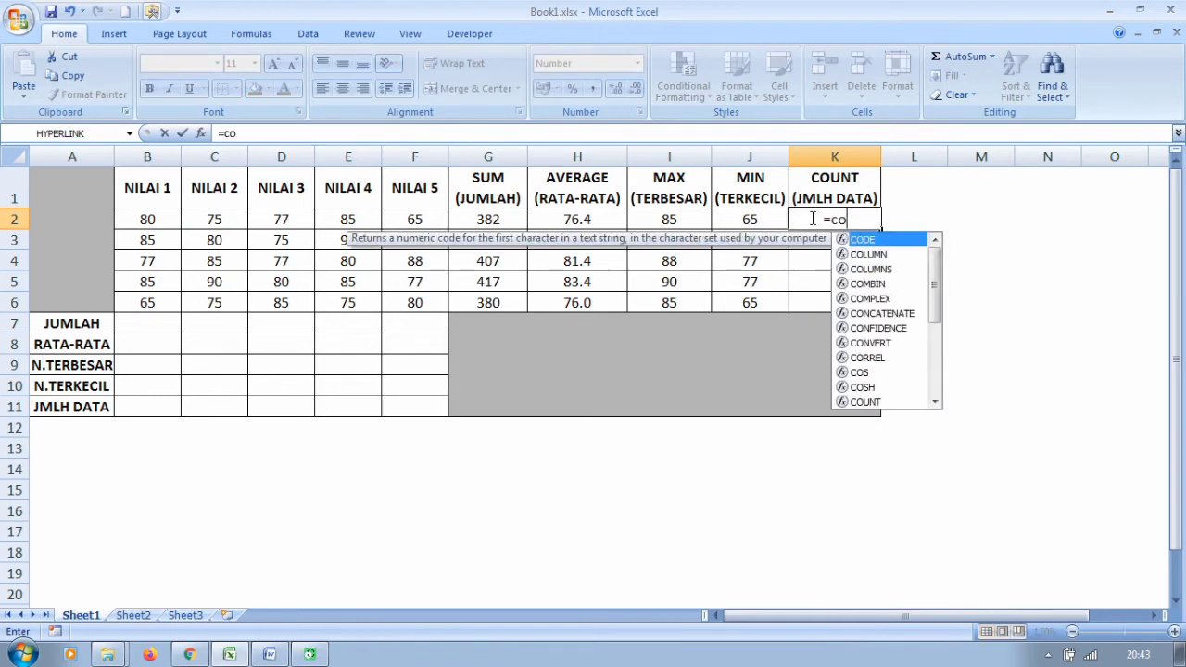
pyautogui.write('unt(')
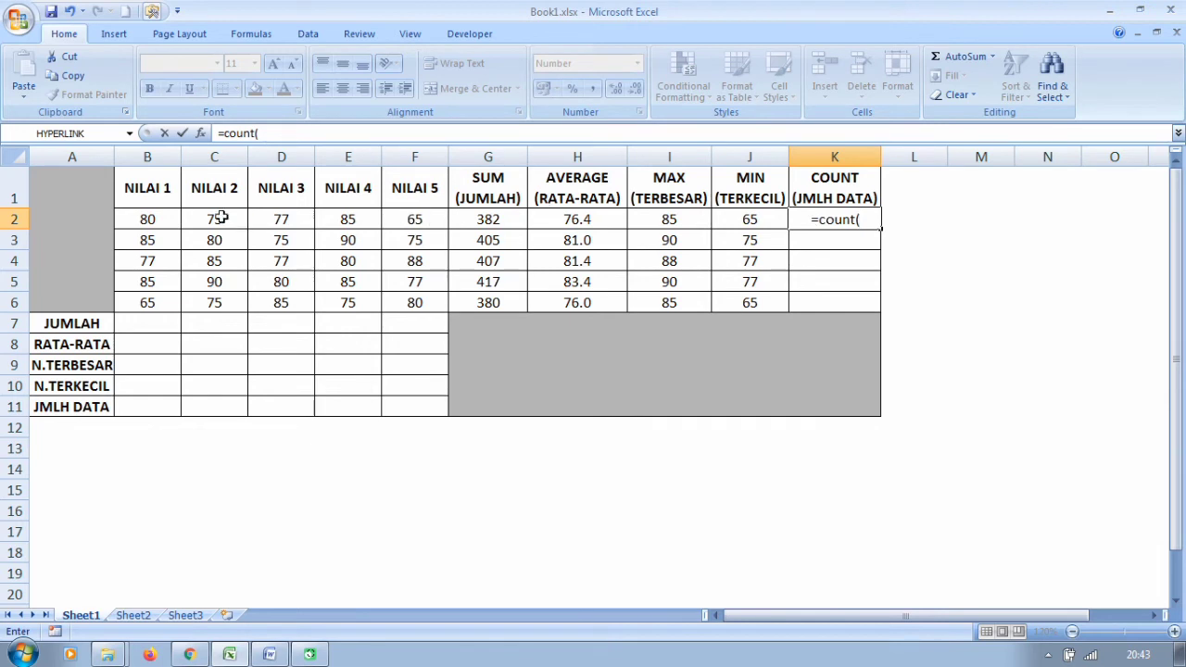
pyautogui.moveTo(154, 219); pyautogui.dragTo(395, 223)
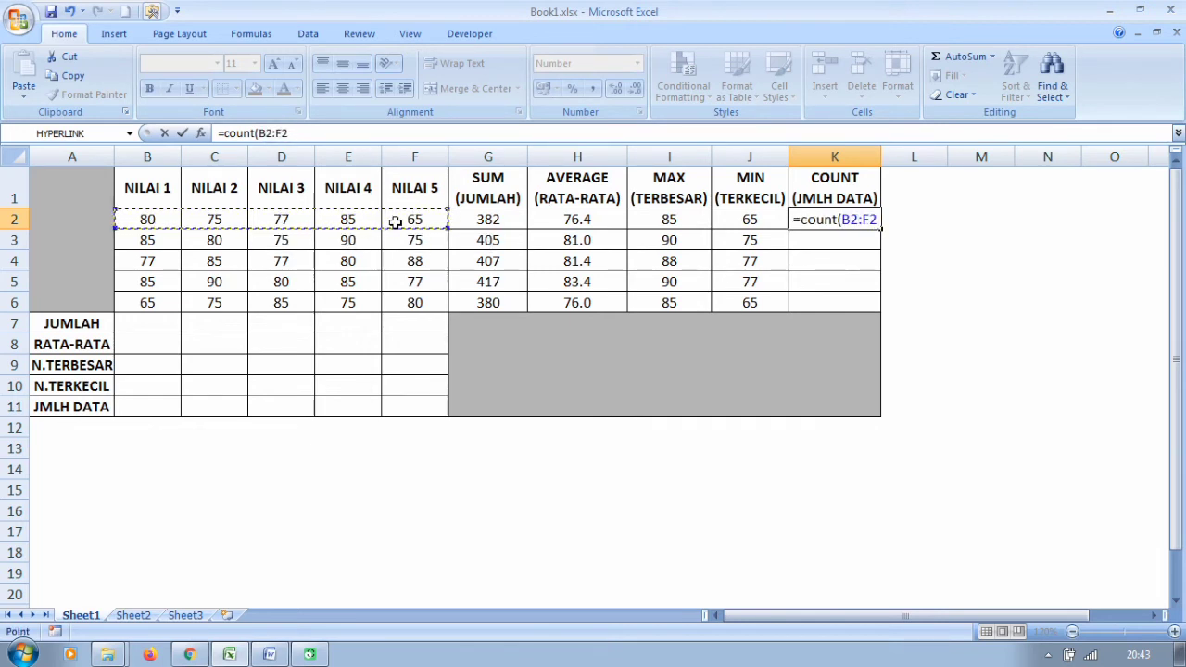
pyautogui.write(')')
pyautogui.press('Return')
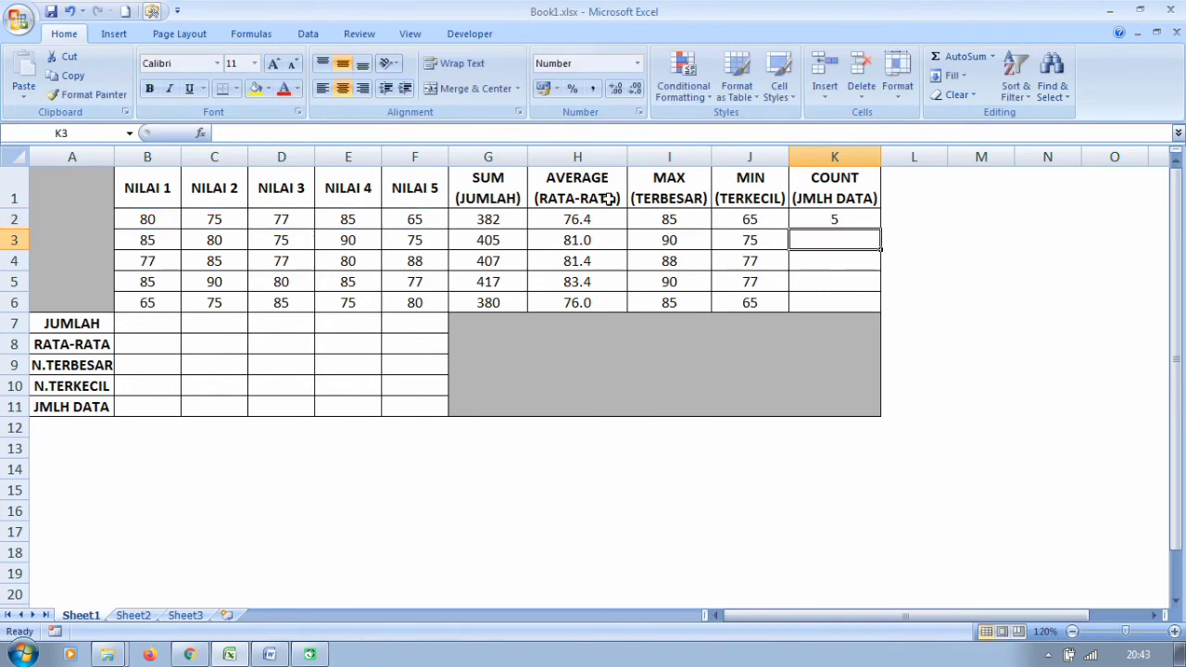
# Fill the COUNT formula from K2 down to K6.
pyautogui.click(852, 220)
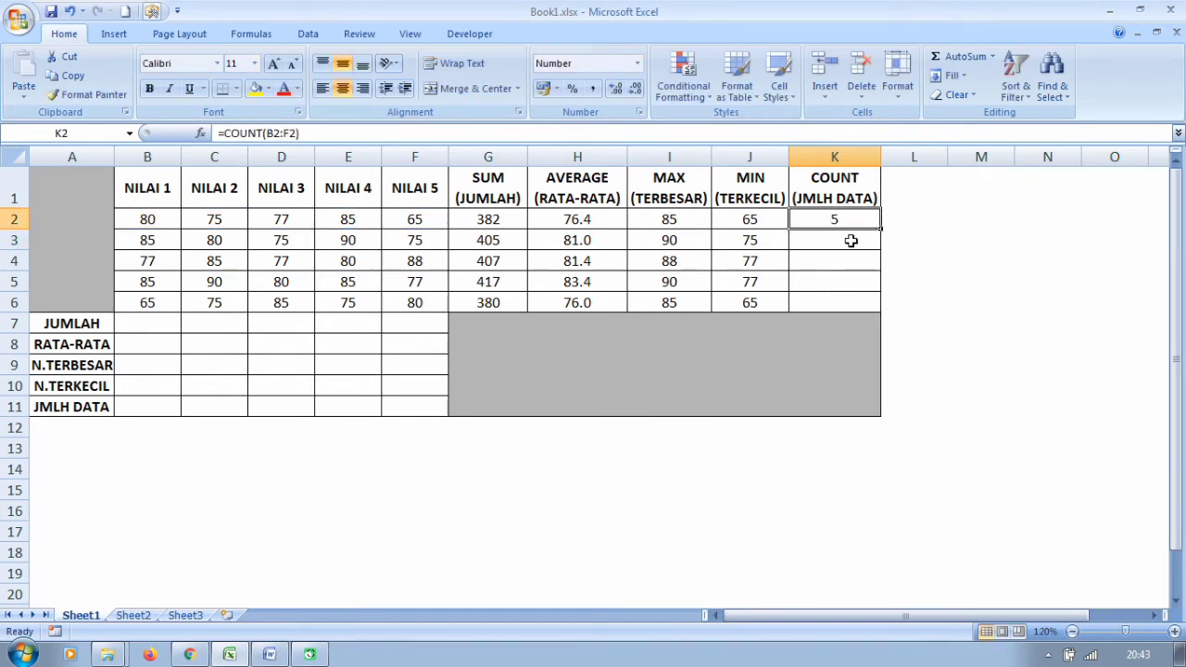
pyautogui.click(850, 240)
pyautogui.click(854, 220)
pyautogui.moveTo(882, 229); pyautogui.dragTo(881, 230)
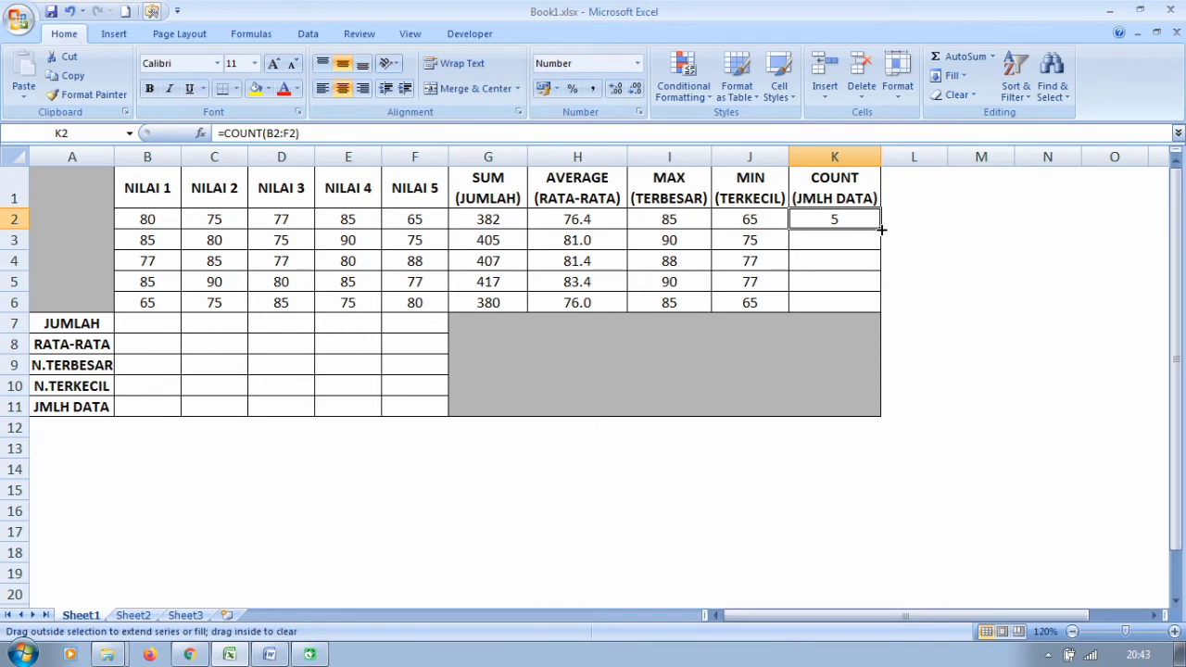
pyautogui.moveTo(882, 230); pyautogui.dragTo(886, 306)
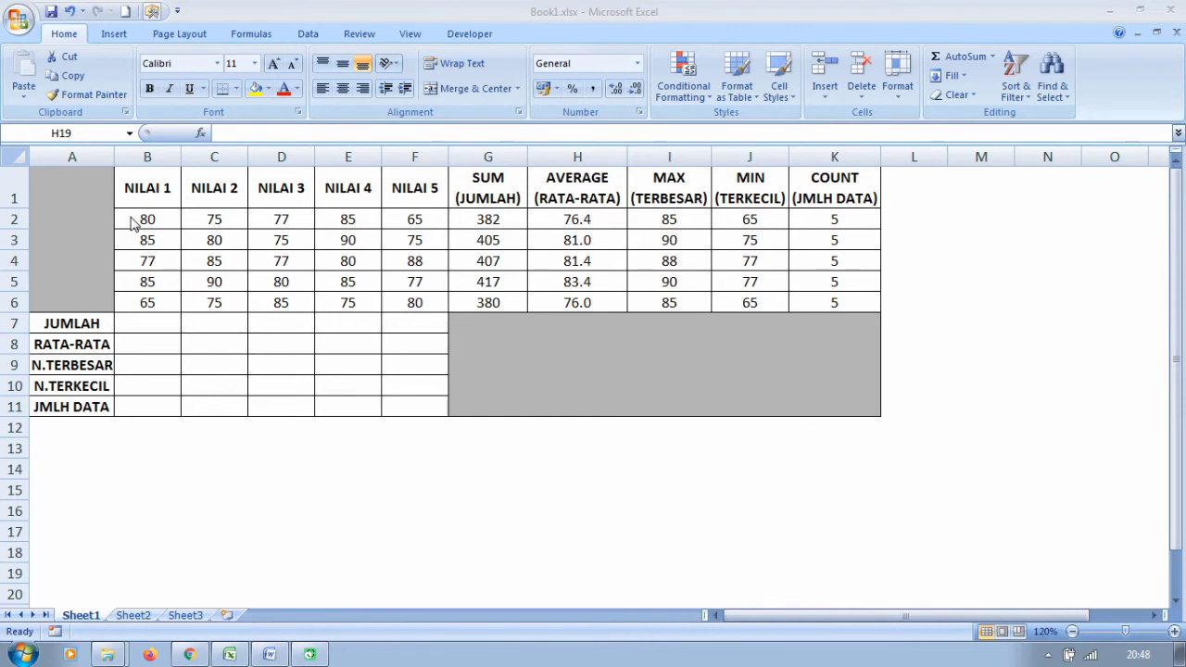
# Enter =SUM(B2:B6) in B7 to total the NILAI 1 column in the JUMLAH row.
pyautogui.click(155, 323)
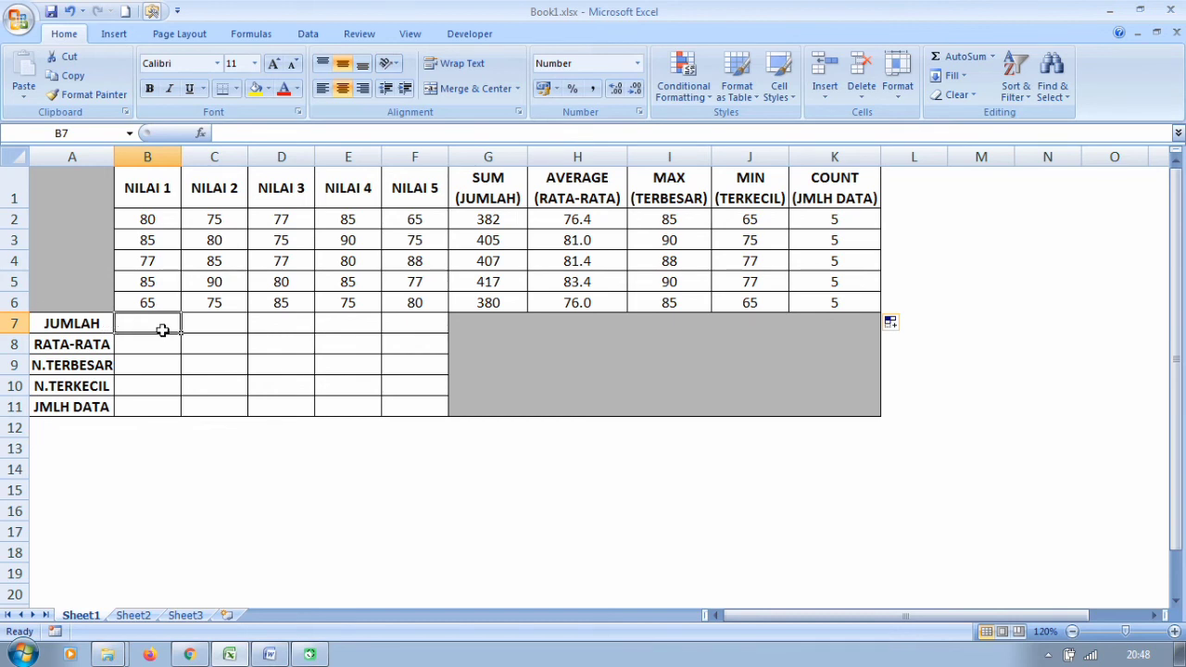
pyautogui.write('=')
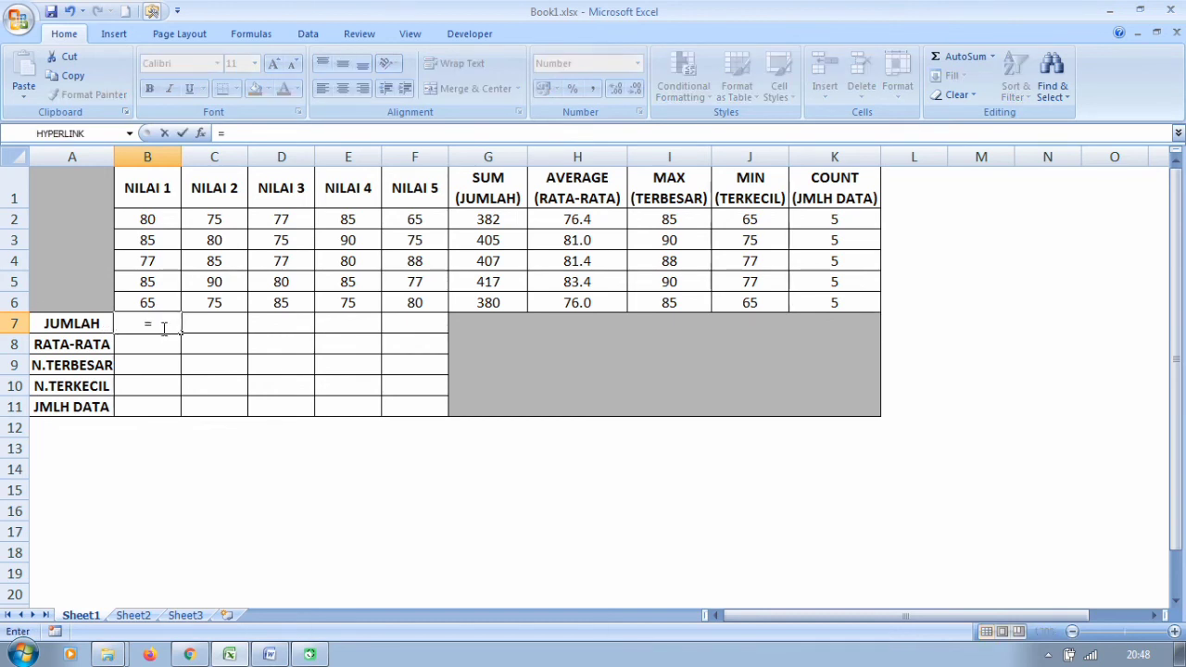
pyautogui.write('SUM')
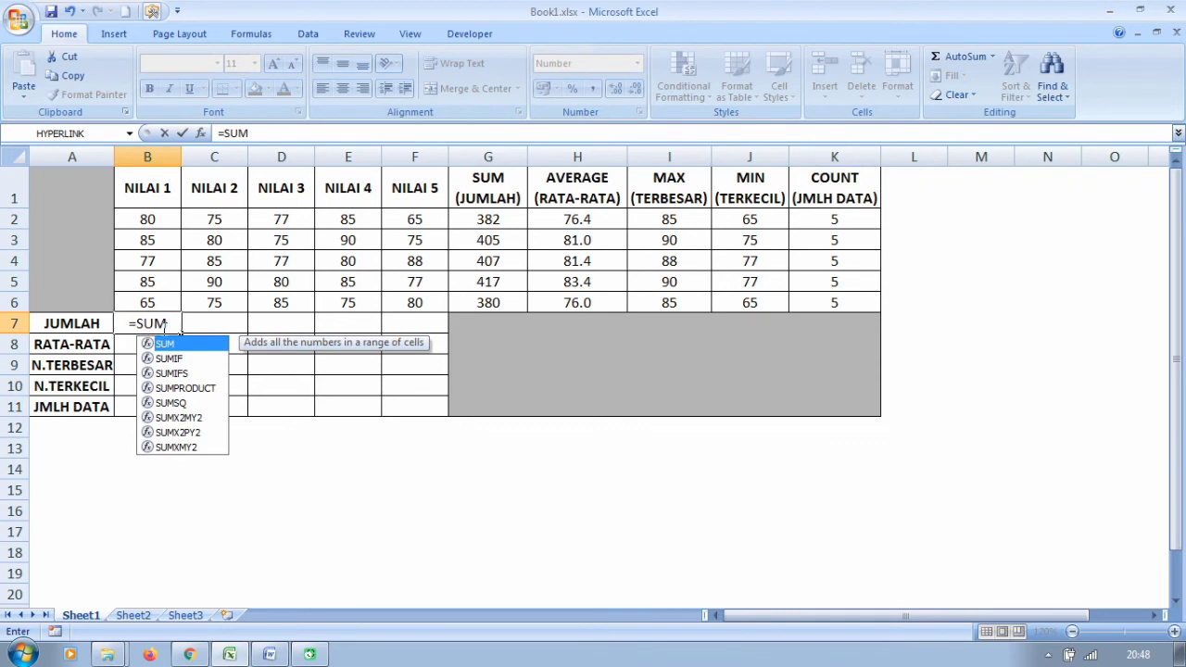
pyautogui.write('(')
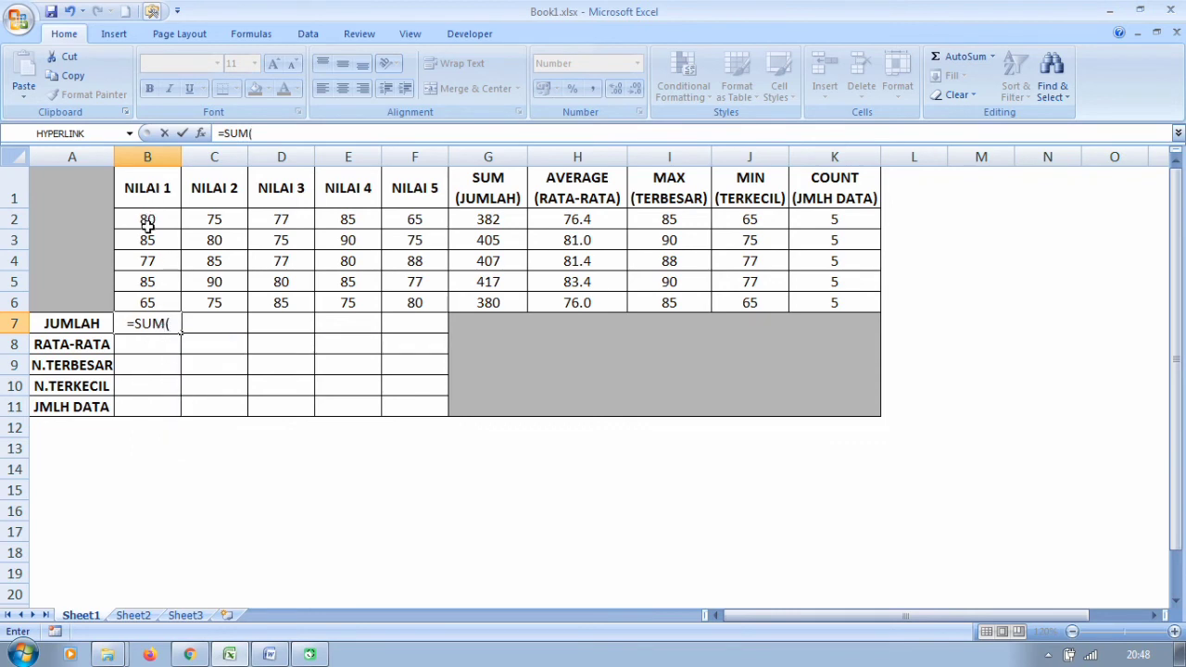
pyautogui.moveTo(147, 219); pyautogui.dragTo(168, 301)
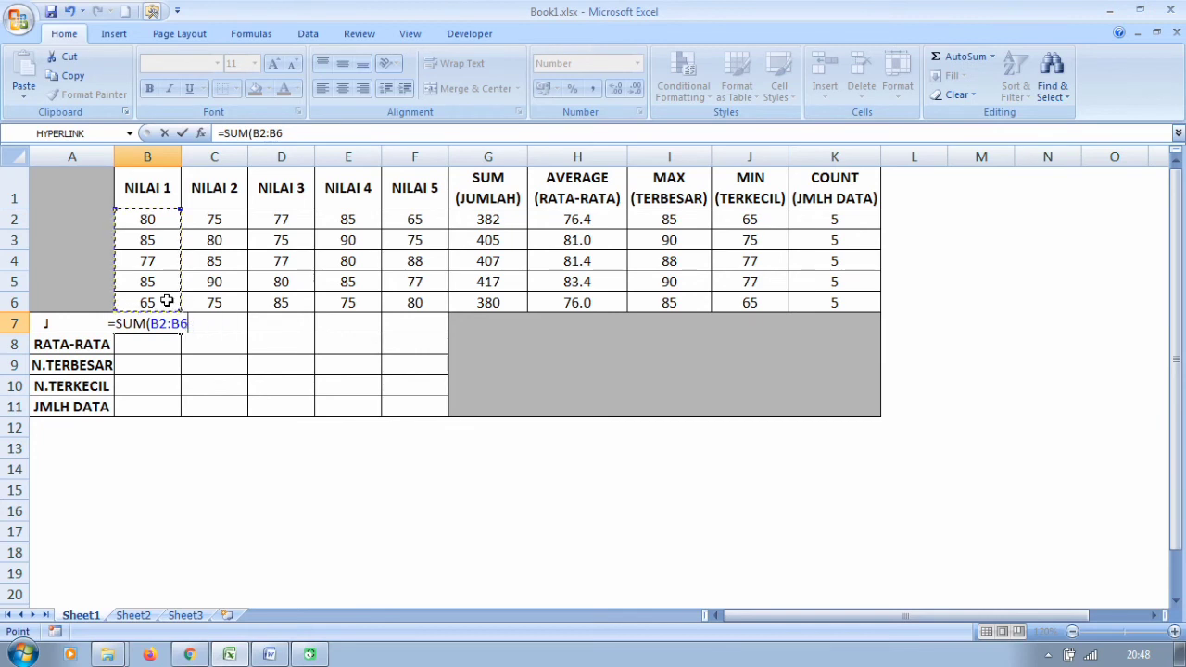
pyautogui.write(')')
pyautogui.press('Return')
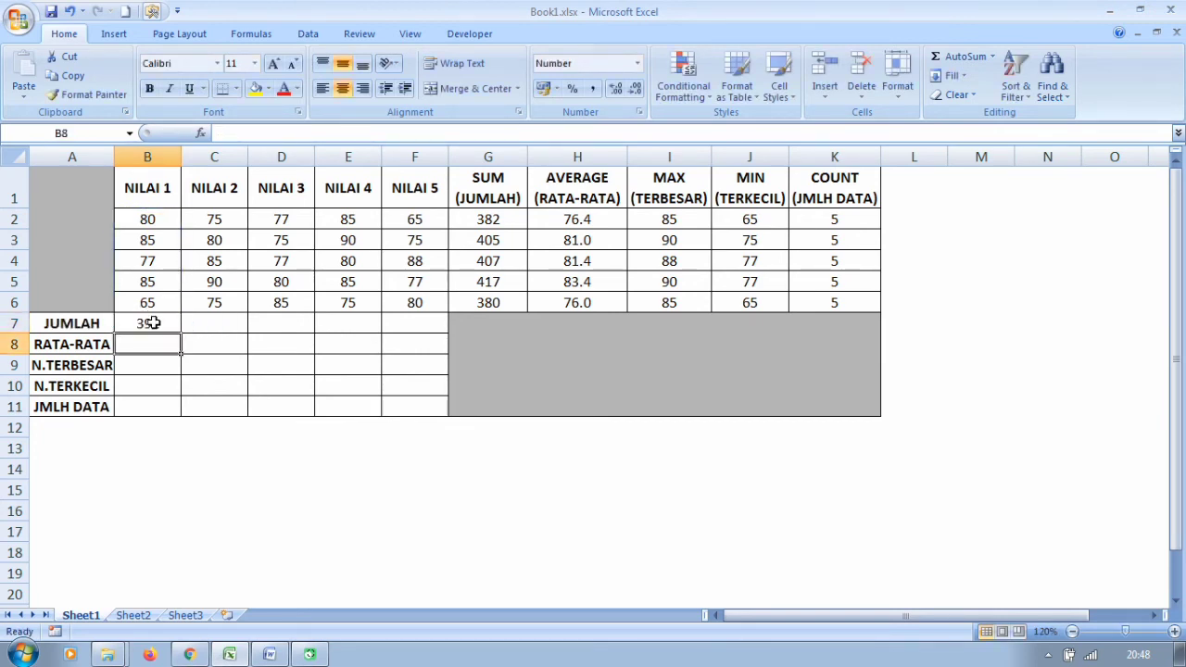
pyautogui.click(151, 323)
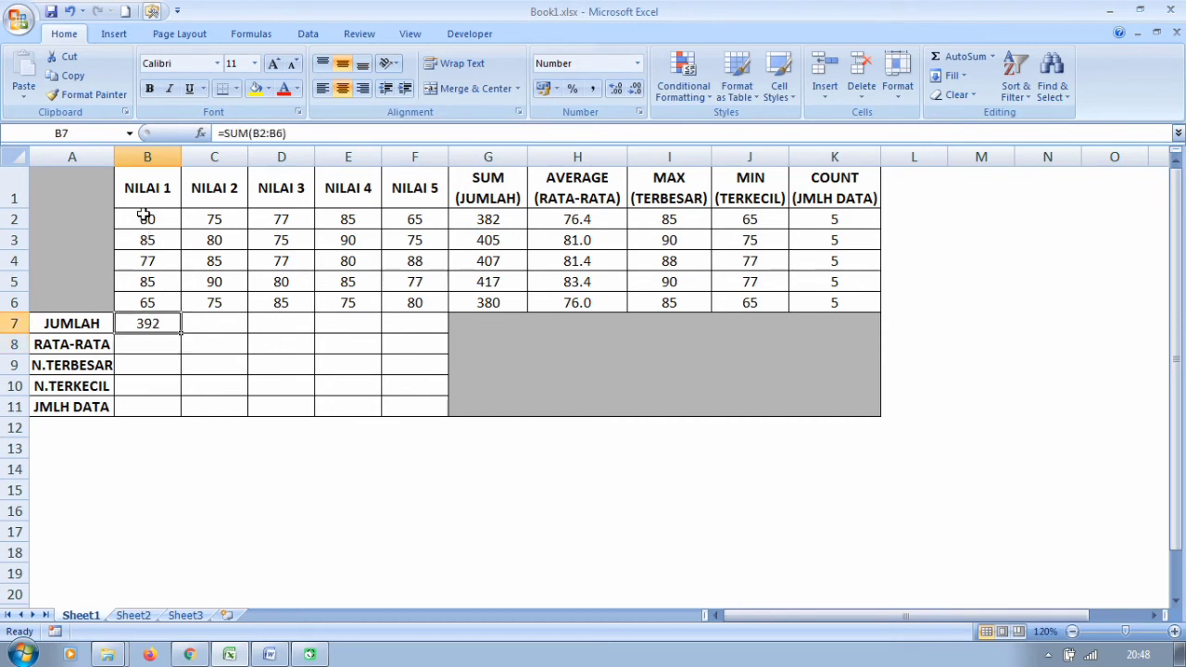
# Enter =AVERAGE(B2:B6) in B8 to average the NILAI 1 column in the RATA-RATA row.
pyautogui.click(163, 344)
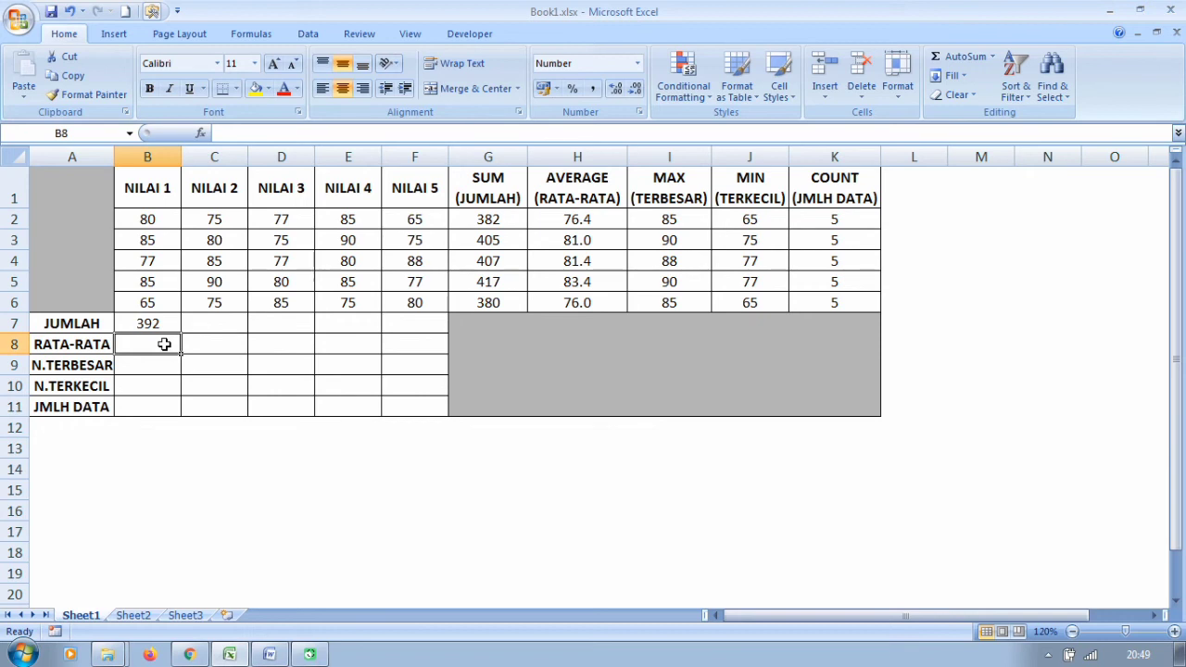
pyautogui.write('=')
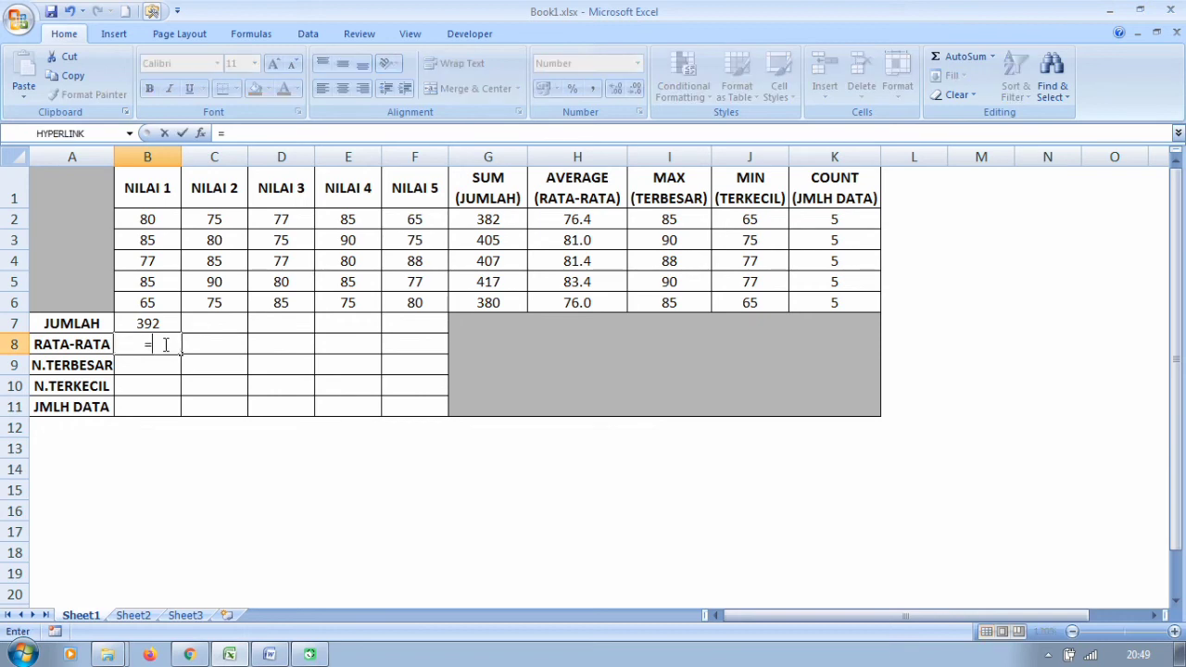
pyautogui.write('AVER')
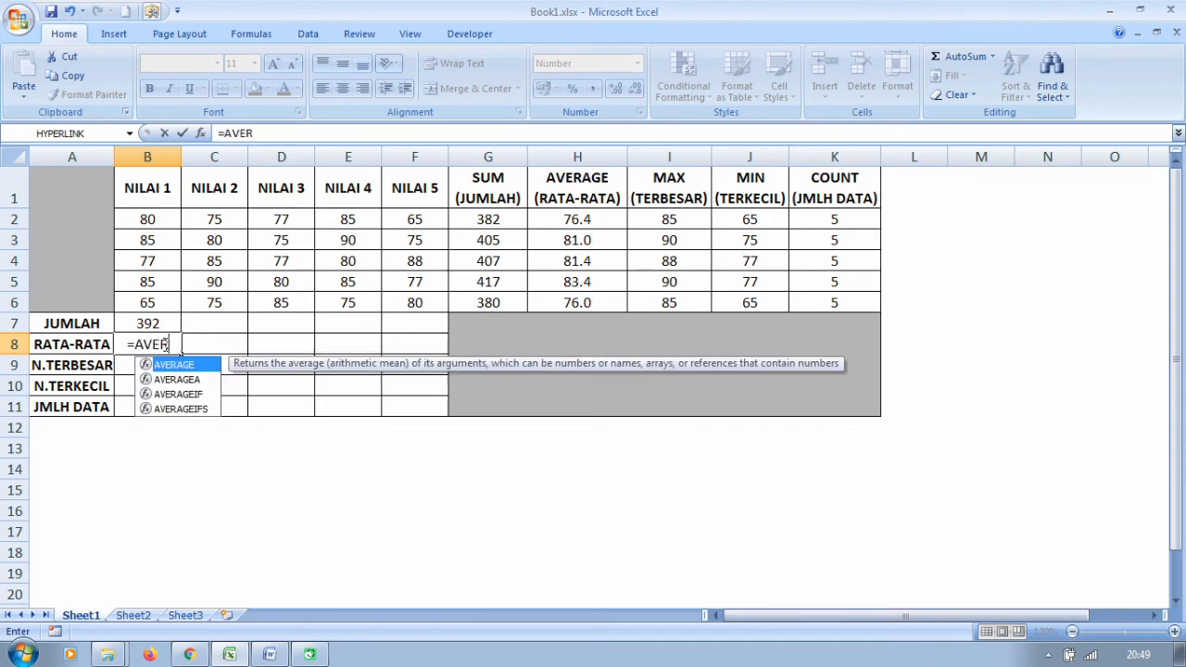
pyautogui.write('AGE(')
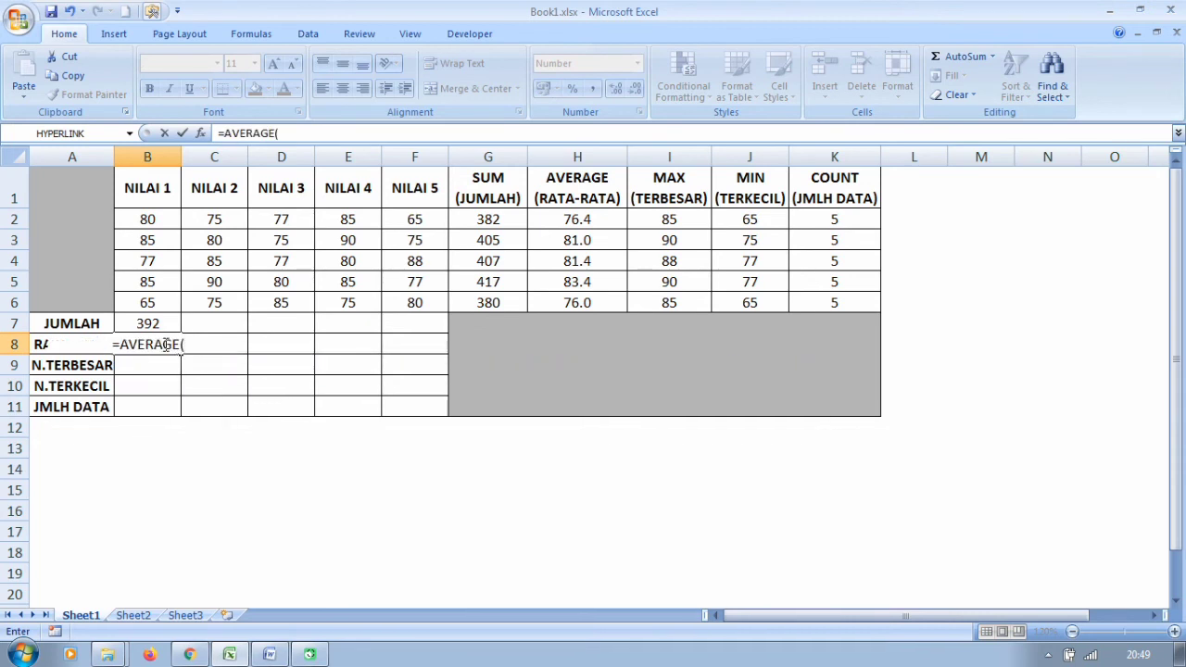
pyautogui.click(155, 219)
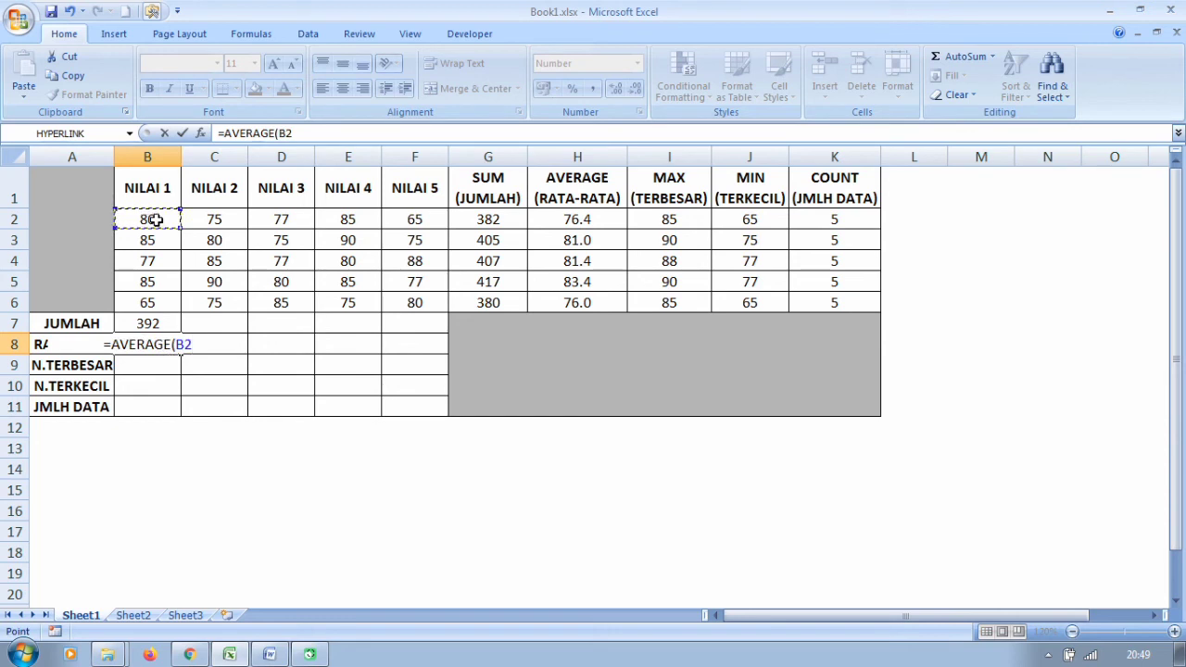
pyautogui.moveTo(155, 219); pyautogui.dragTo(167, 301)
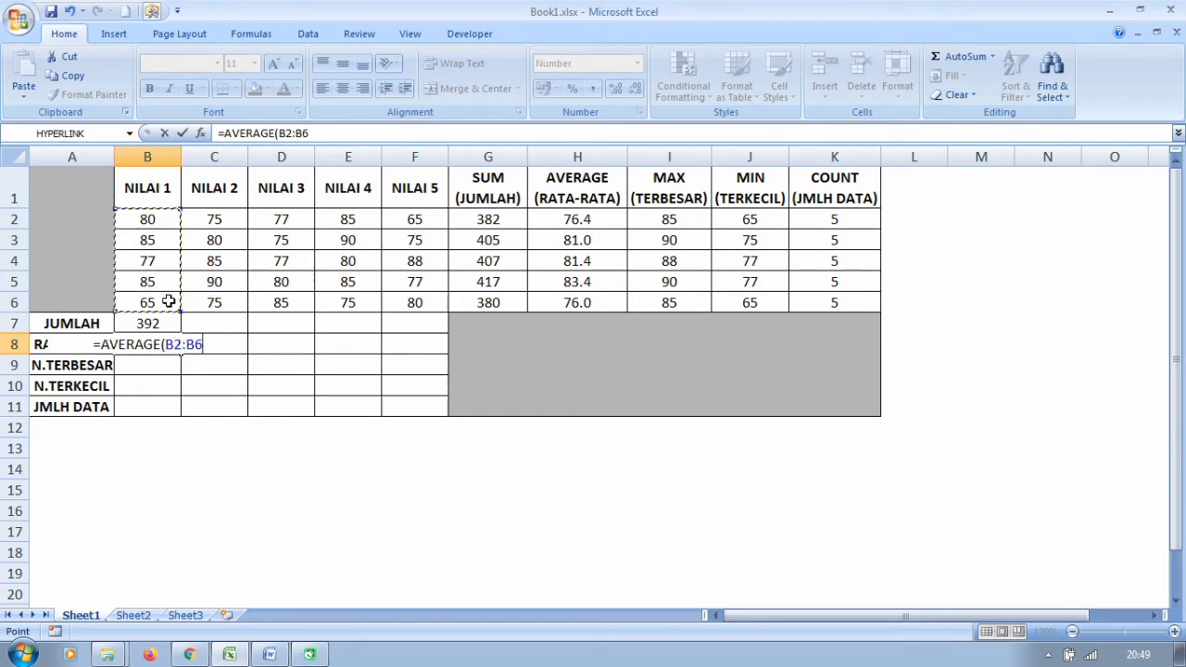
pyautogui.write(')')
pyautogui.press('Return')
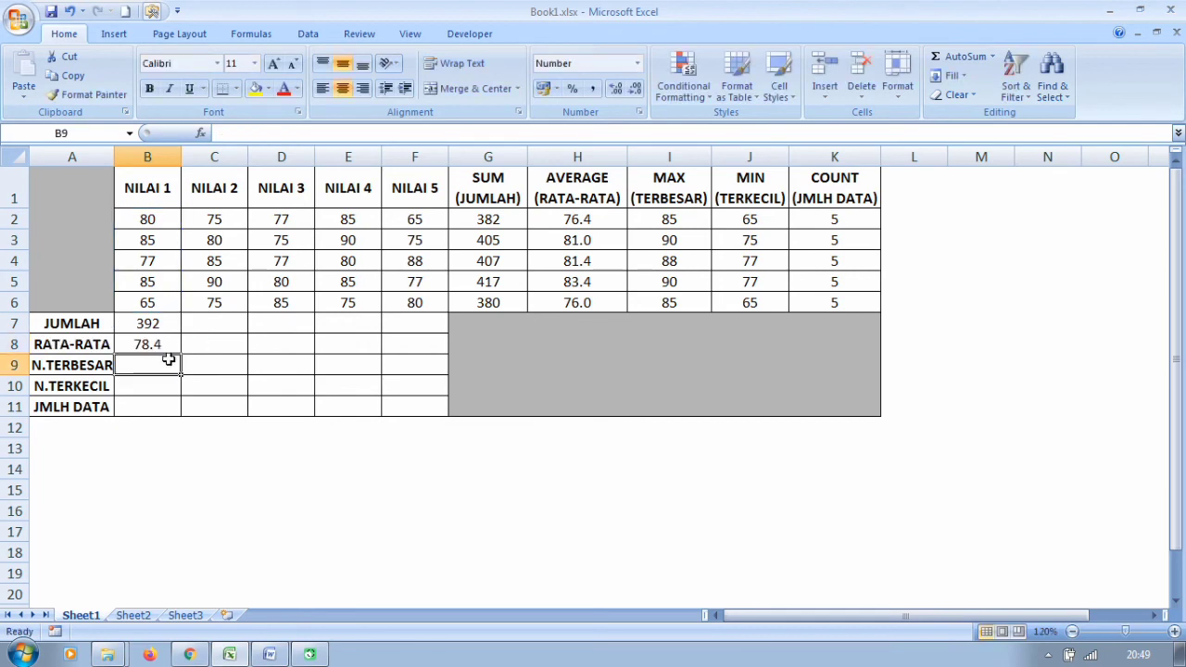
# Enter =MAX(B2:B6) in B9 for the largest NILAI 1 score in the N.TERBESAR row and check it against B2:B6.
pyautogui.write('=')
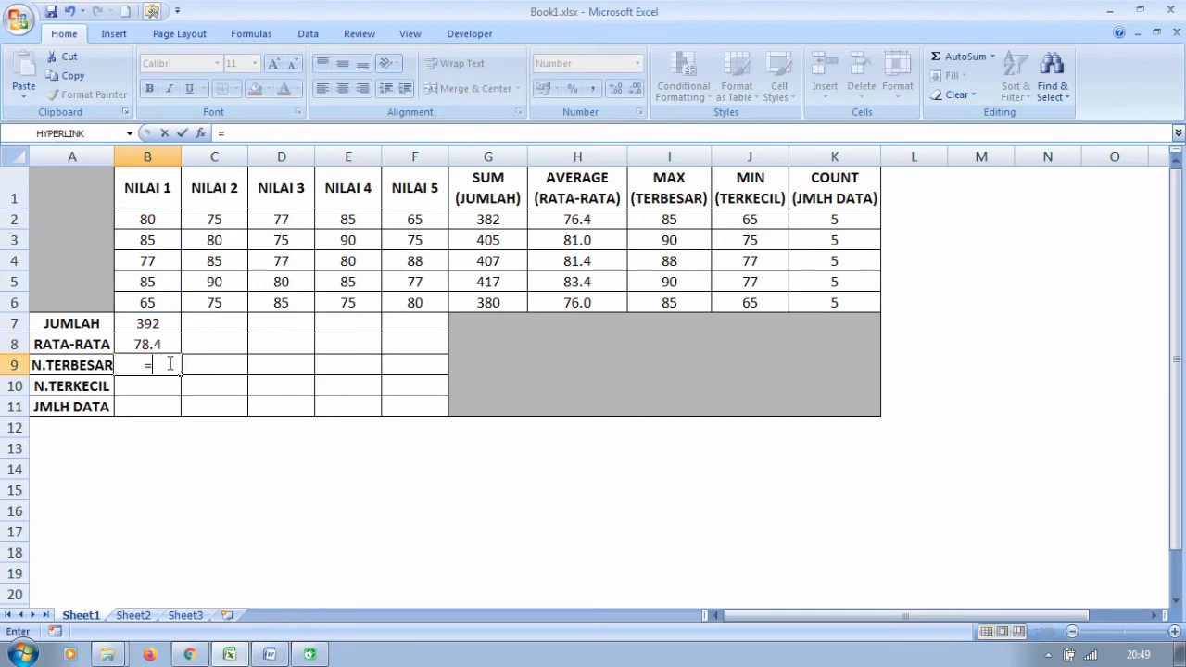
pyautogui.write('M')
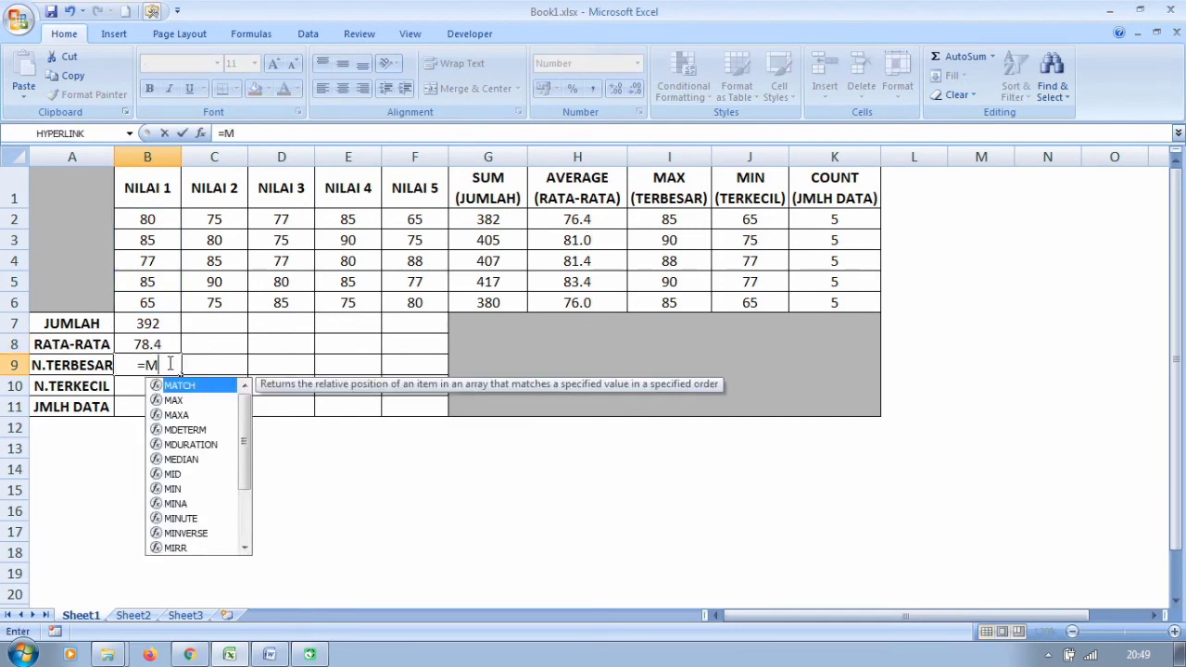
pyautogui.write('AX(')
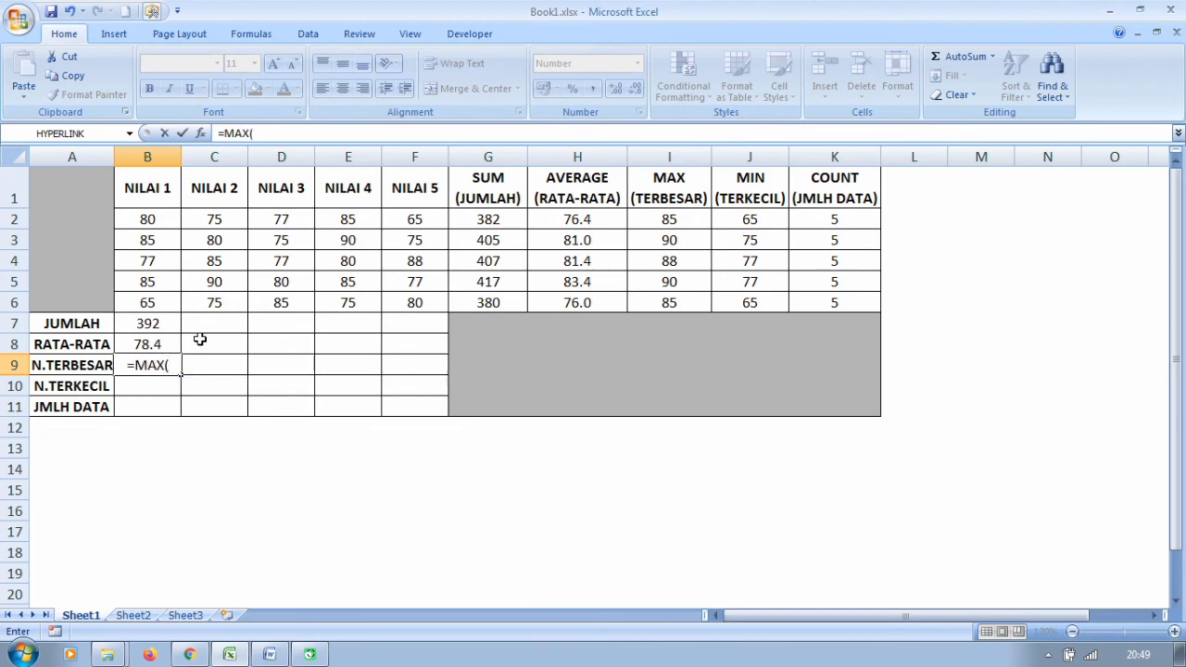
pyautogui.click(153, 221)
pyautogui.moveTo(153, 221); pyautogui.dragTo(163, 304)
pyautogui.write(')')
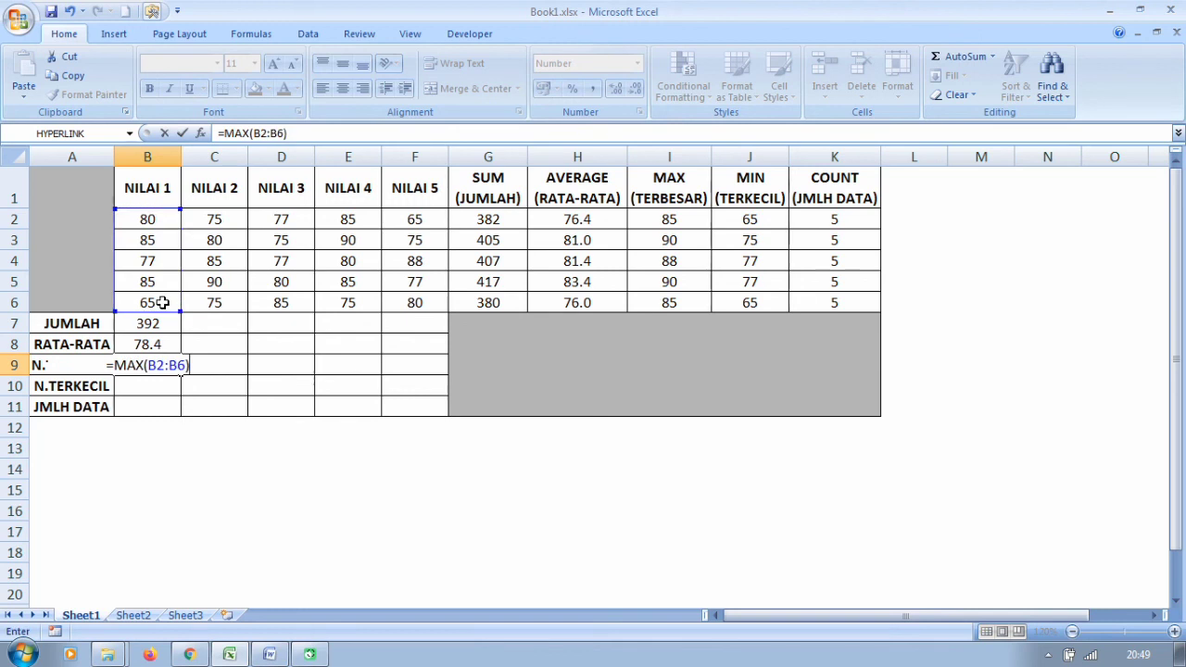
pyautogui.press('Return')
pyautogui.click(138, 367)
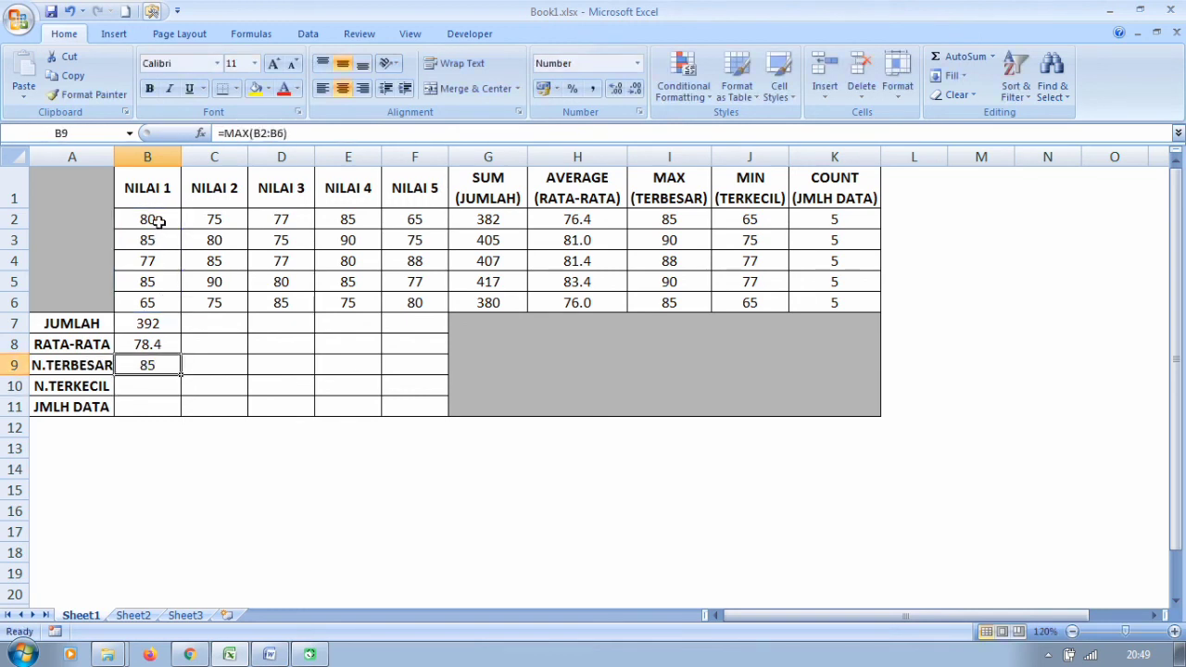
pyautogui.moveTo(156, 221); pyautogui.dragTo(158, 296)
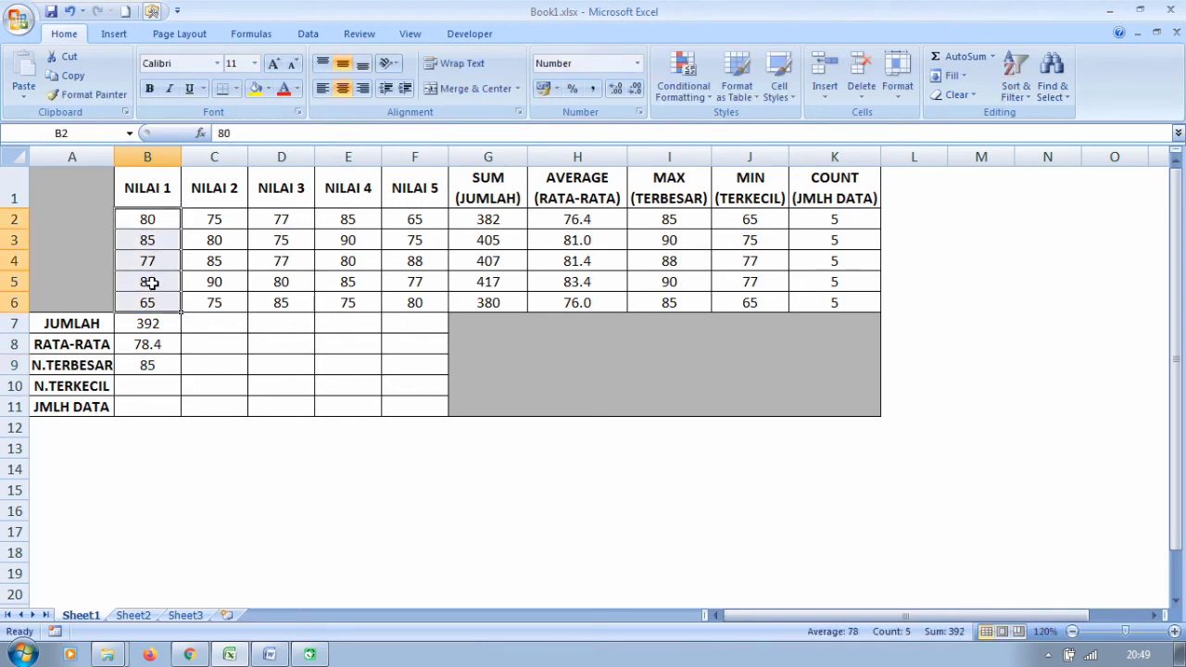
# Enter =MIN(B2:B6) in B10 for the smallest NILAI 1 score in the N.TERKECIL row.
pyautogui.click(142, 381)
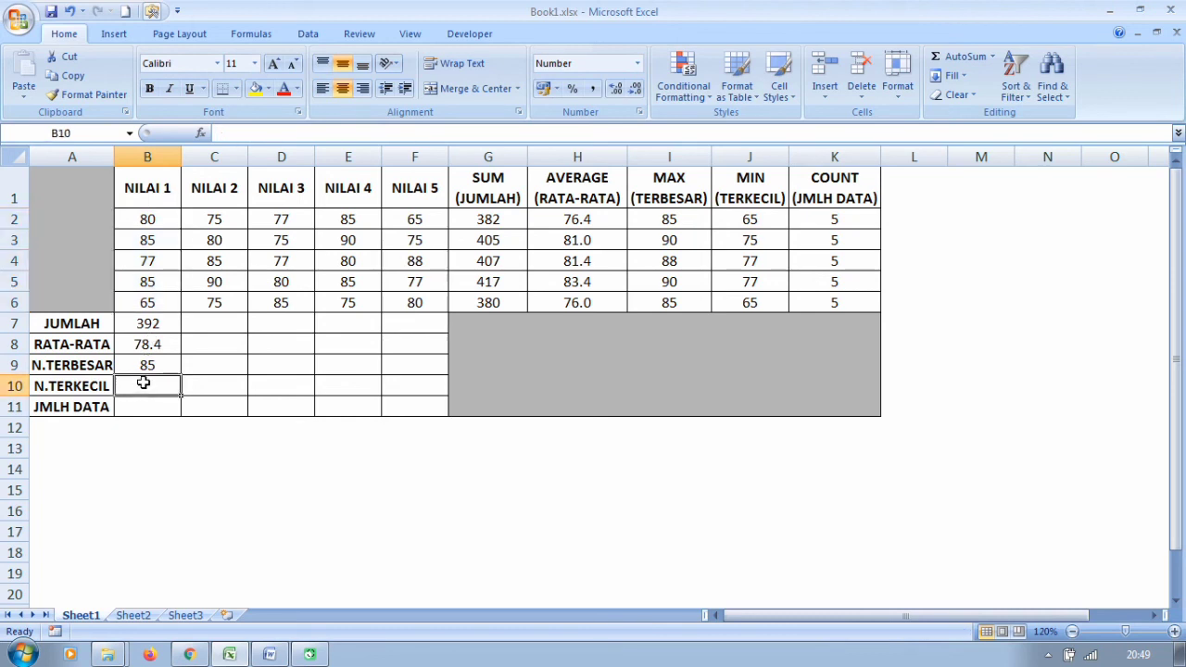
pyautogui.write('=')
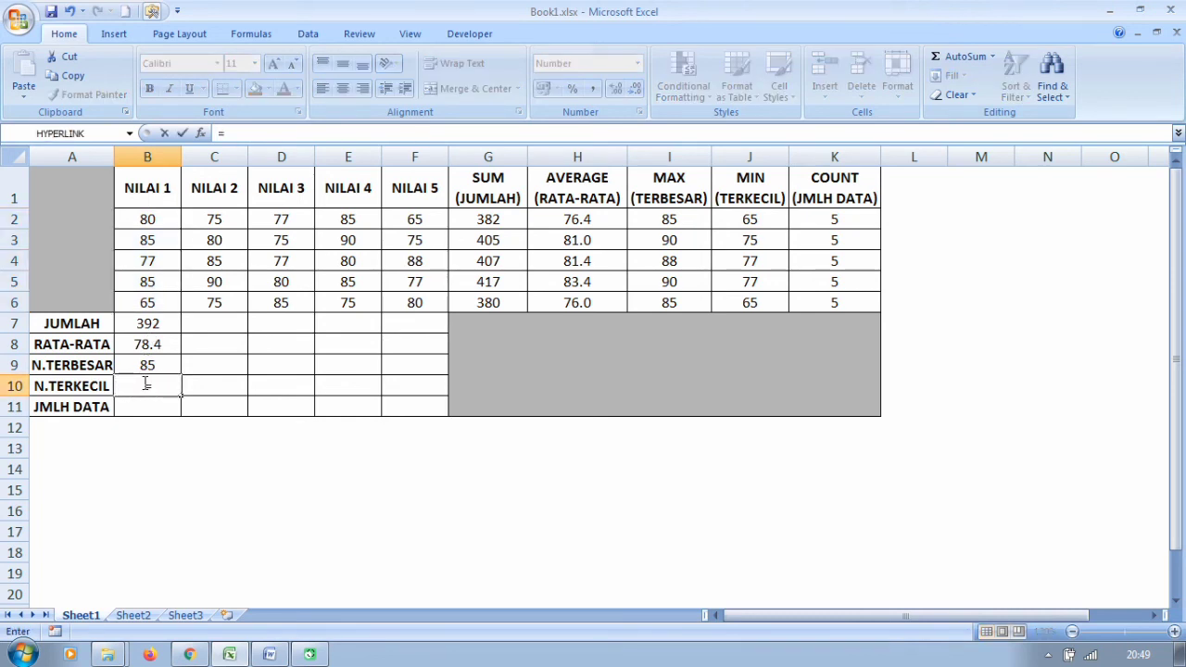
pyautogui.write('MIN(')
pyautogui.click(154, 215)
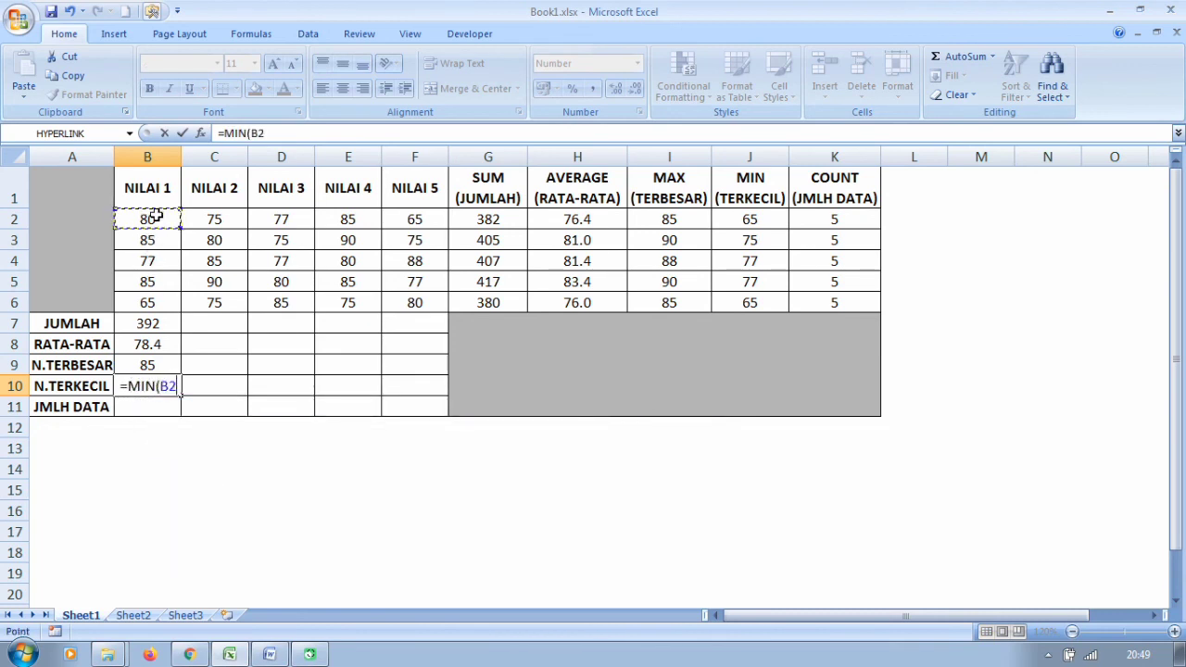
pyautogui.moveTo(155, 215); pyautogui.dragTo(164, 305)
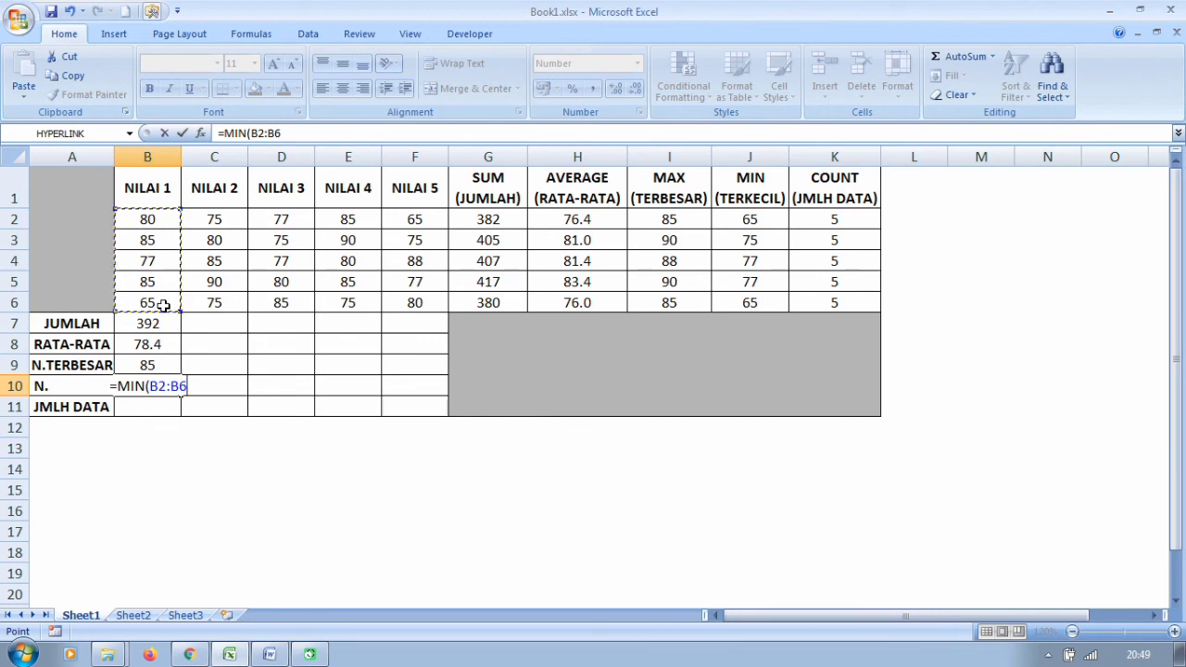
pyautogui.write(')')
pyautogui.press('Return')
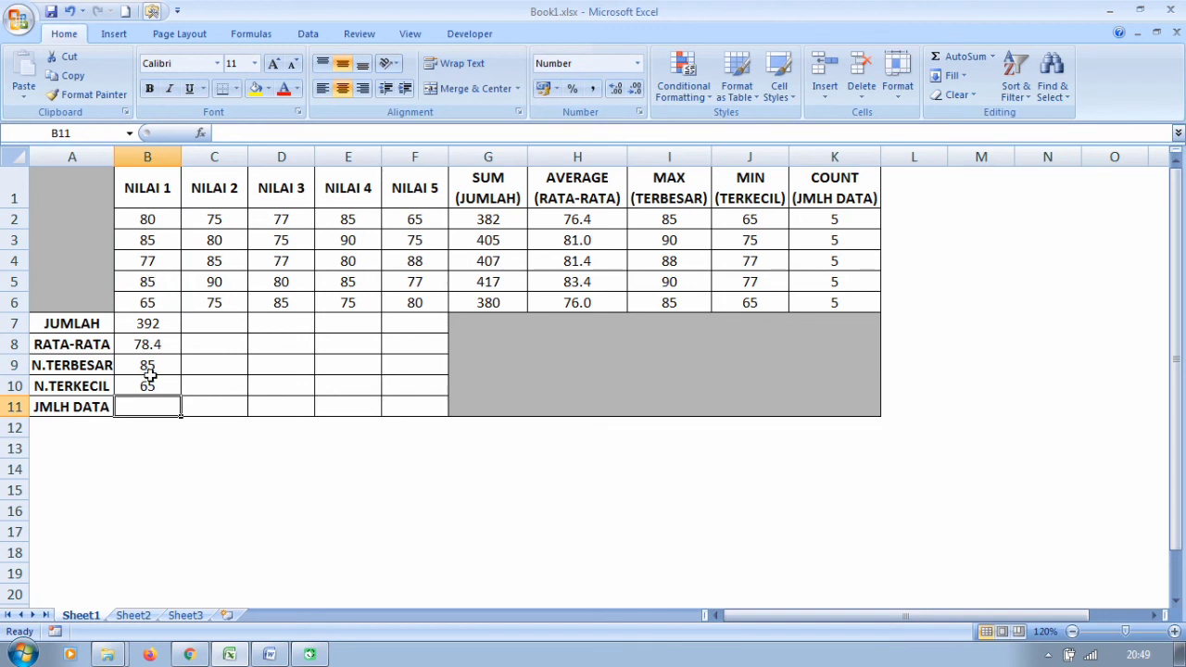
pyautogui.click(139, 305)
# Enter =COUNT(B2:B6) in B11 to count the NILAI 1 scores in the JMLH DATA row.
pyautogui.click(153, 408)
pyautogui.write('=')
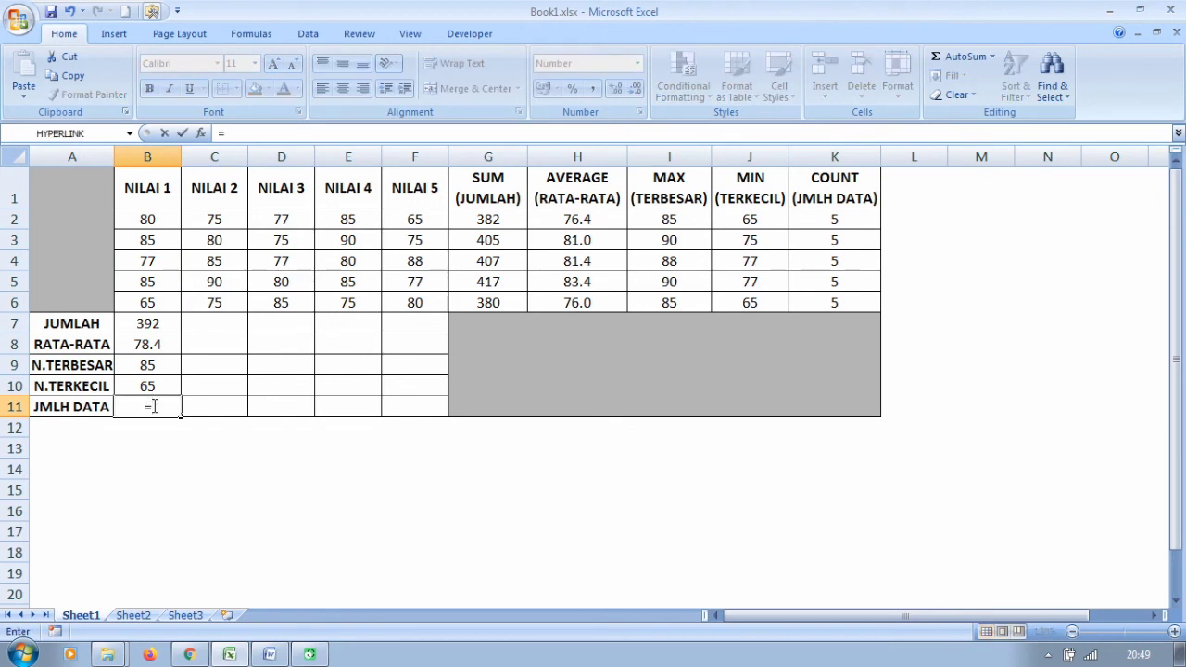
pyautogui.write('COUNY')
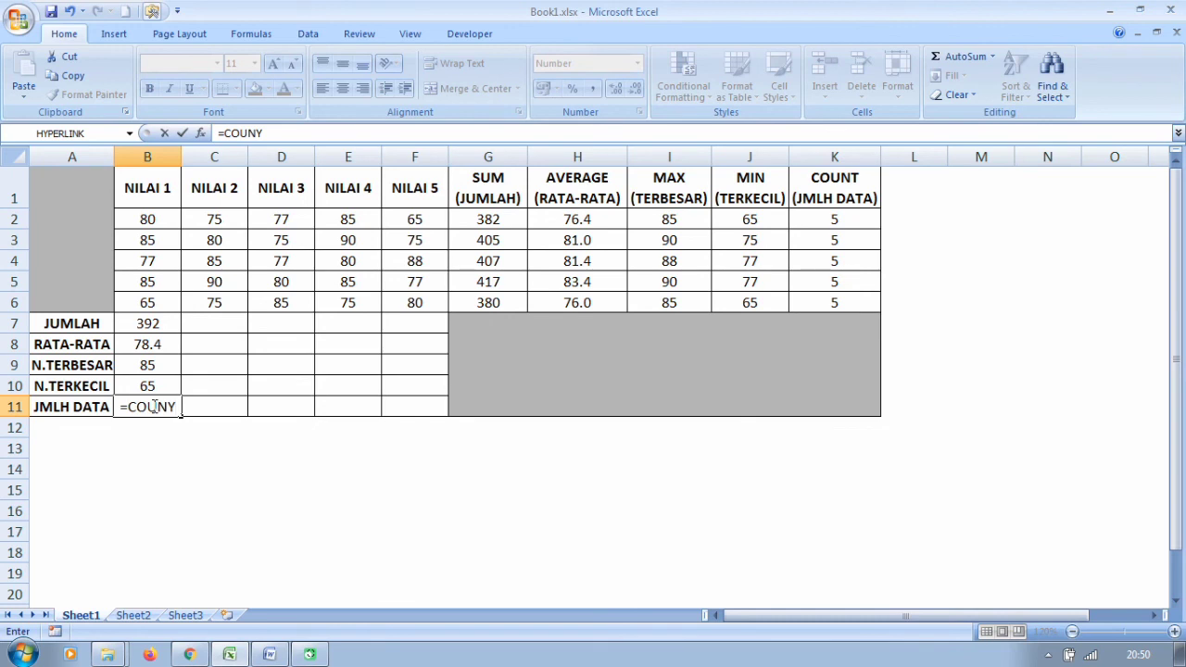
pyautogui.press('BackSpace')
pyautogui.write('T(')
pyautogui.moveTo(140, 218); pyautogui.dragTo(150, 302)
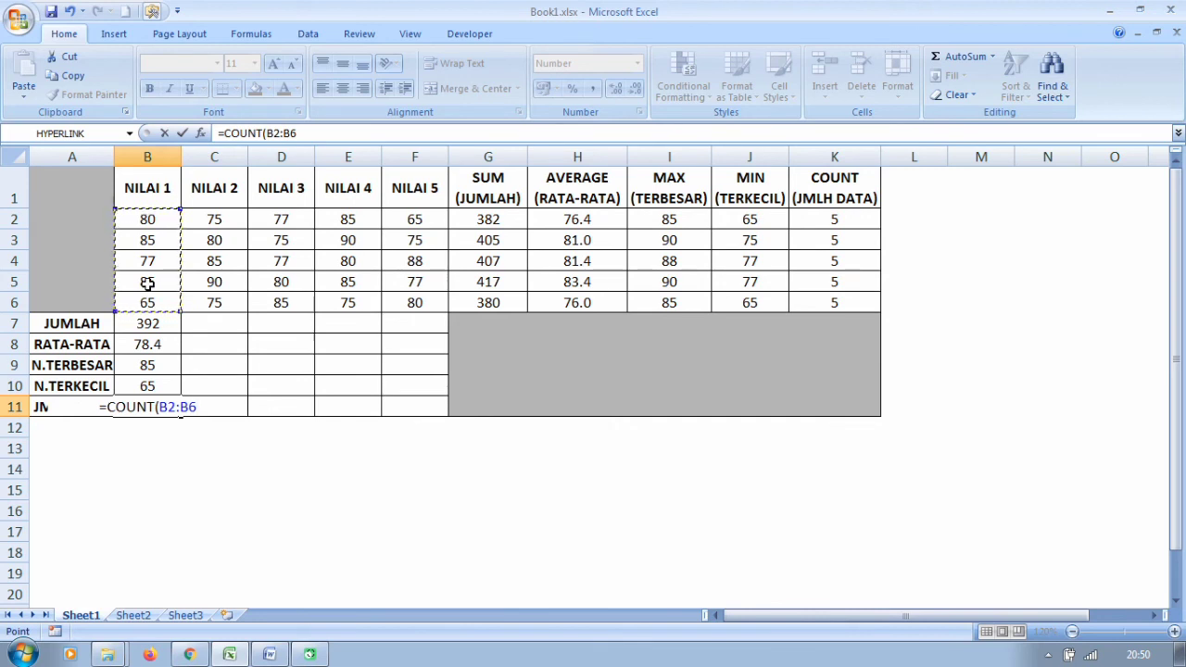
pyautogui.write(')')
pyautogui.press('Return')
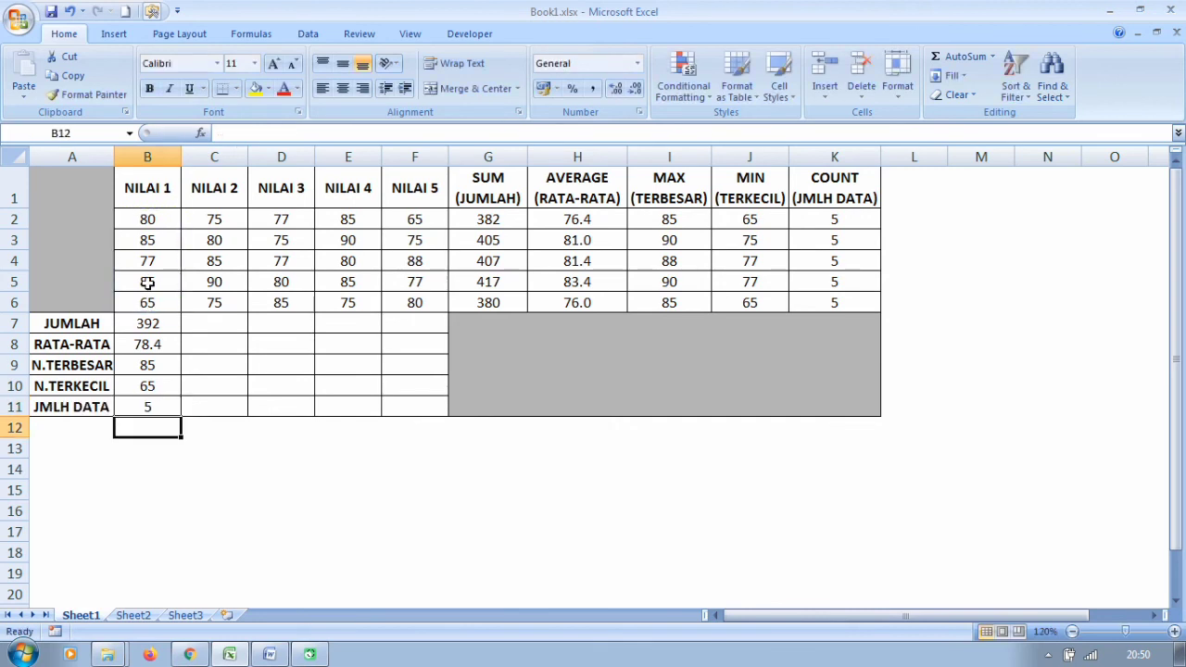
pyautogui.click(136, 403)
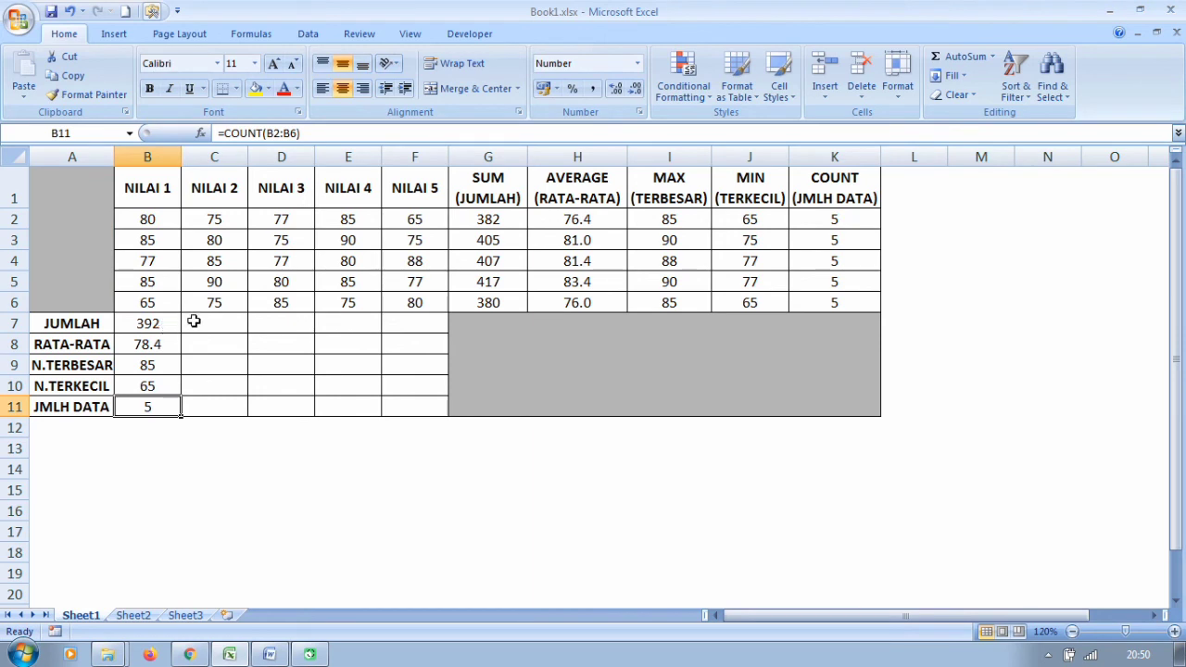
# Fill the NILAI 1 formulas in B7:B11 across to column F for NILAI 2 through NILAI 5.
pyautogui.click(197, 320)
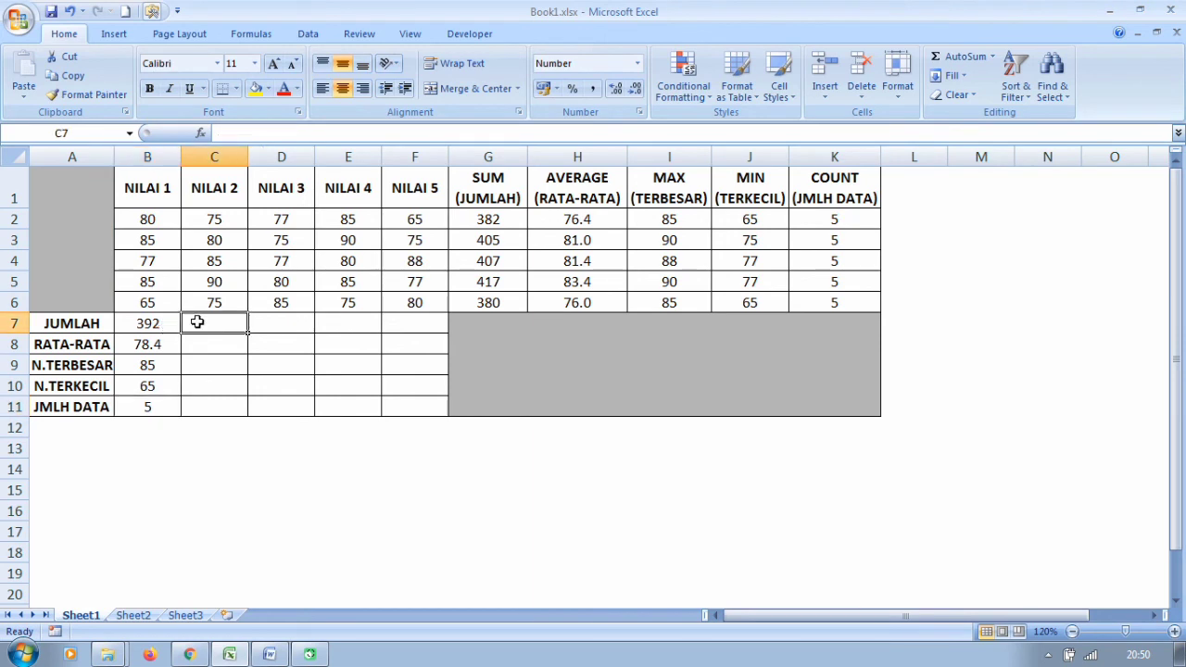
pyautogui.click(265, 318)
pyautogui.click(323, 328)
pyautogui.click(397, 320)
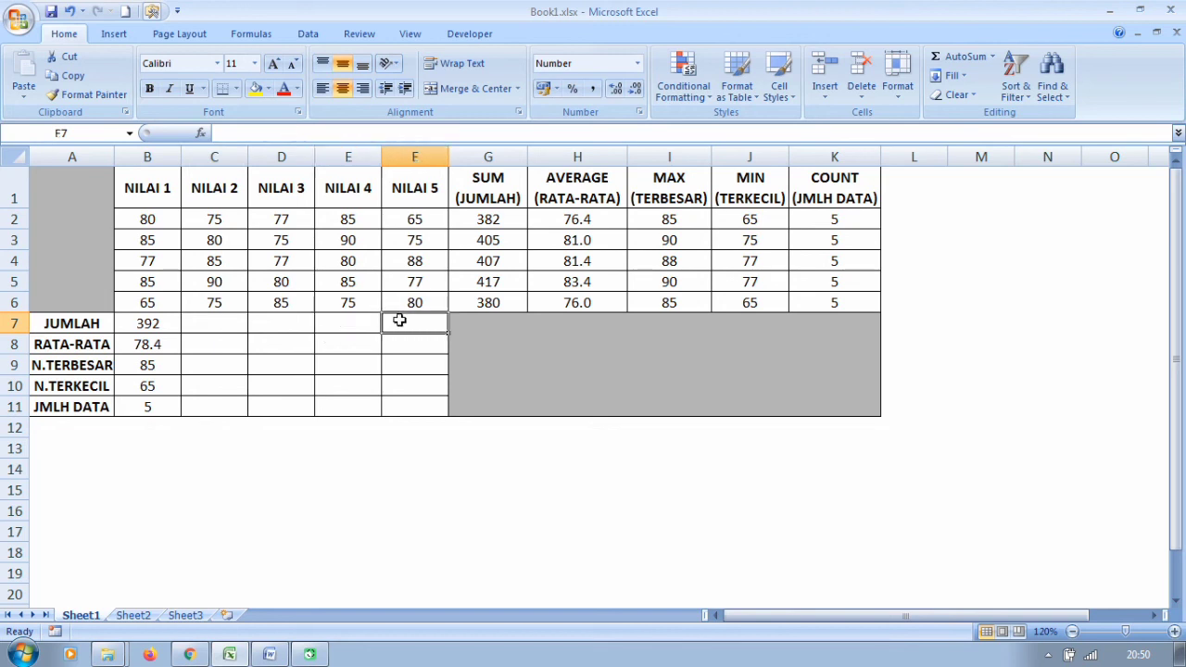
pyautogui.moveTo(165, 324); pyautogui.dragTo(164, 405)
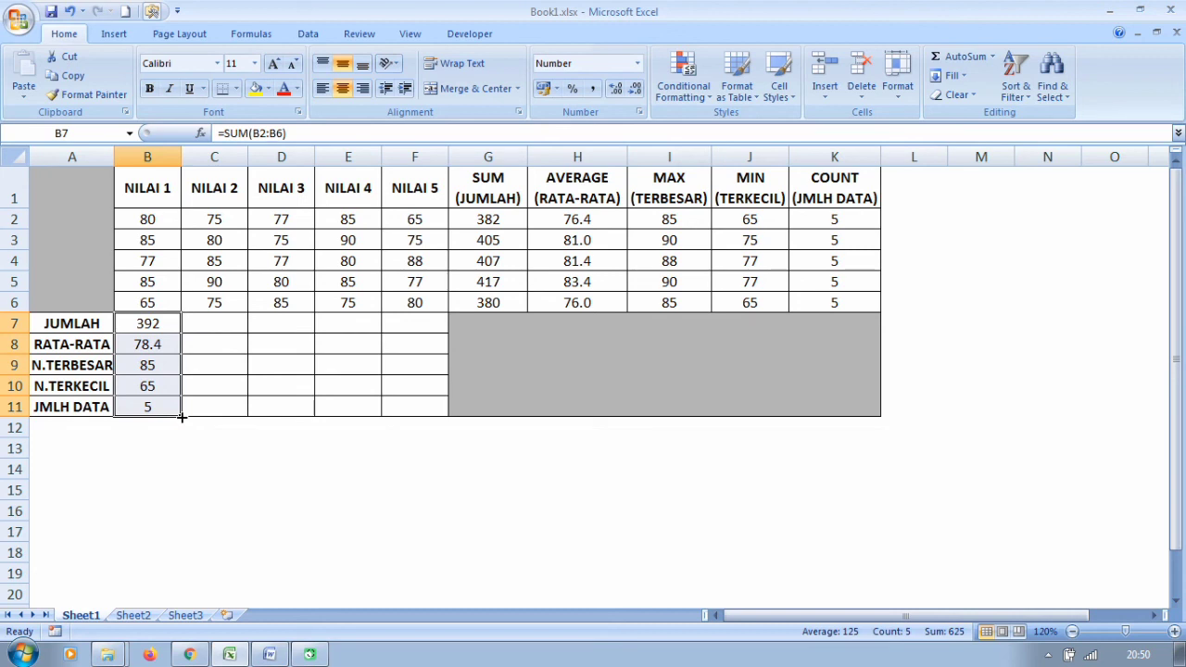
pyautogui.moveTo(183, 418); pyautogui.dragTo(433, 406)
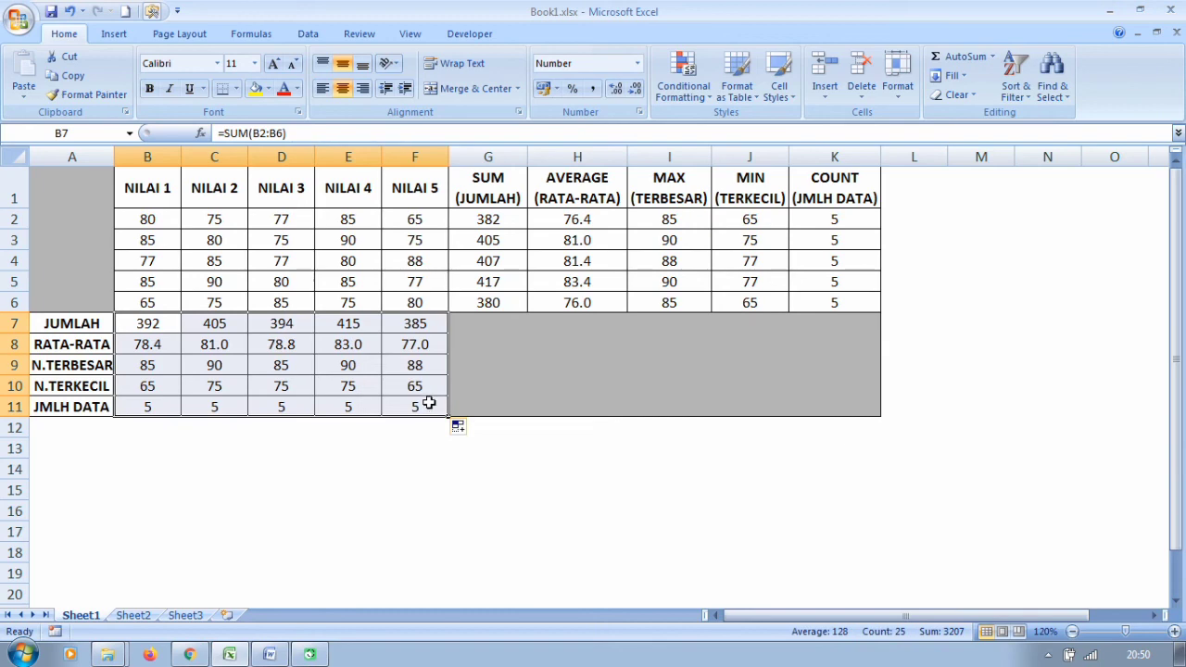